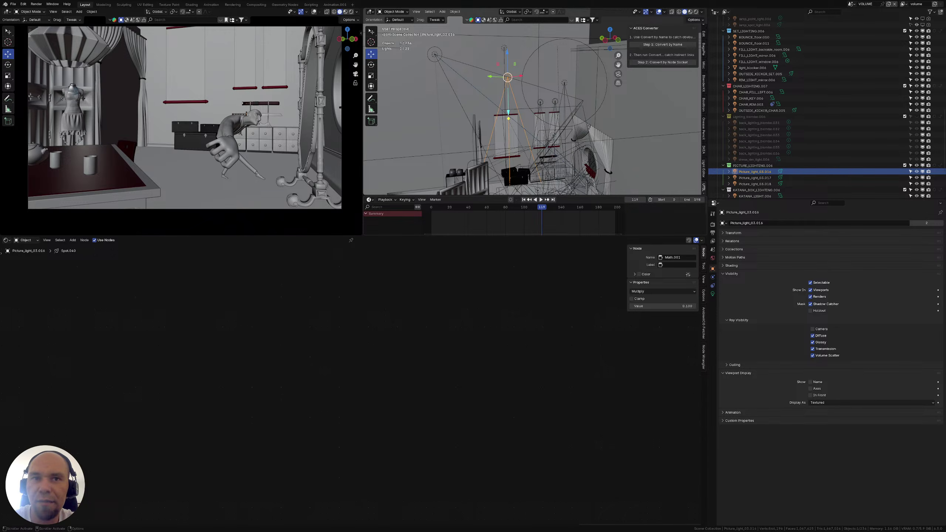
# Enlarge the upper viewports slightly and examine the VER 10(fr153) DAY render on the reference board
pyautogui.moveTo(409, 196); pyautogui.dragTo(409, 202)
pyautogui.moveTo(388, 235); pyautogui.dragTo(388, 258)
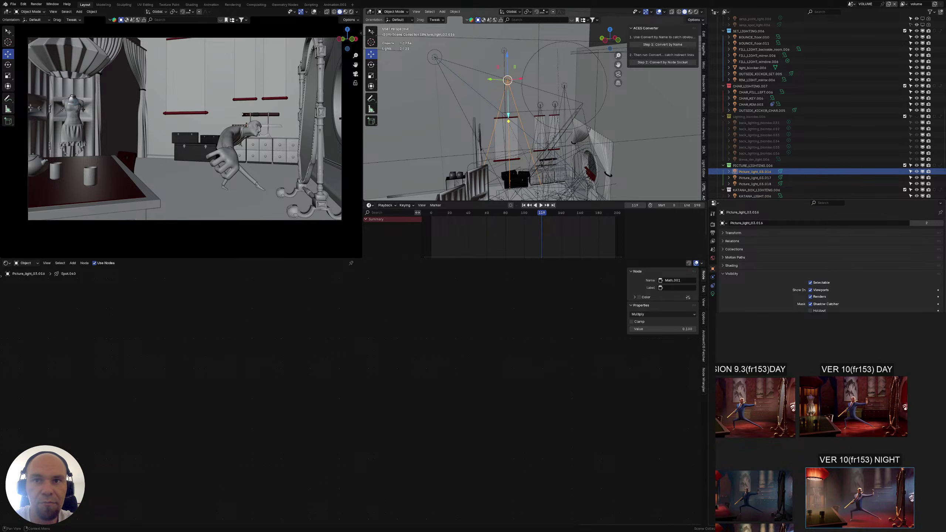
pyautogui.scroll(5, 866, 379)
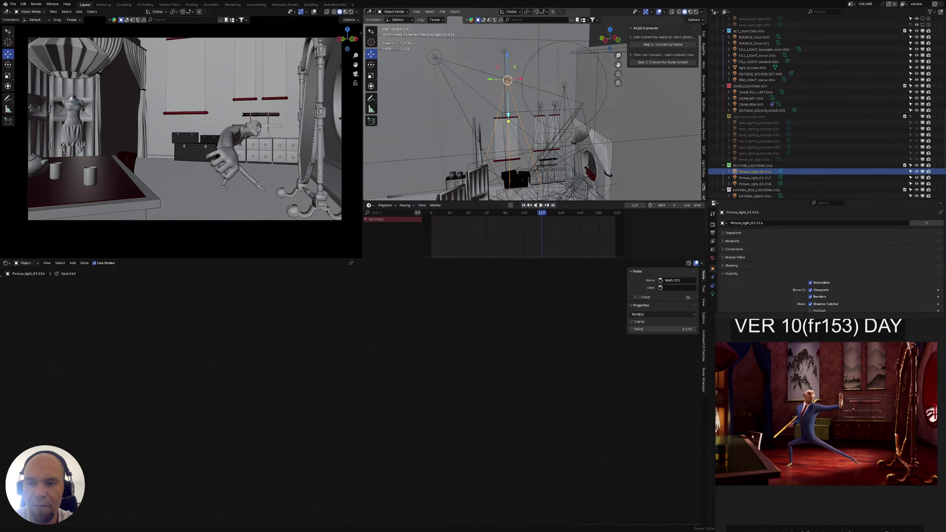
pyautogui.moveTo(720, 342); pyautogui.dragTo(728, 343)
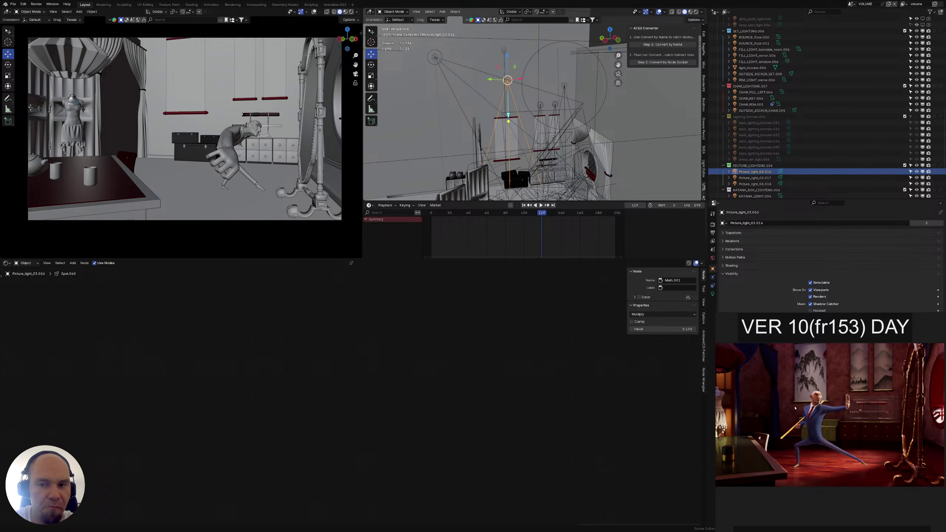
pyautogui.scroll(-5, 795, 408)
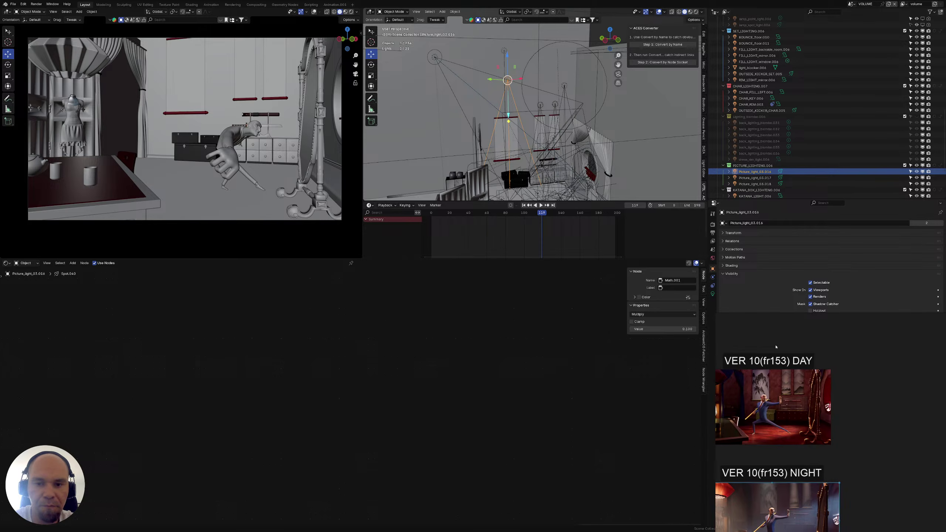
# Copy the VER 10(fr153) DAY and NIGHT labels into the empty space beside their reference images
pyautogui.click(788, 361)
pyautogui.hscroll(5, 799, 472)
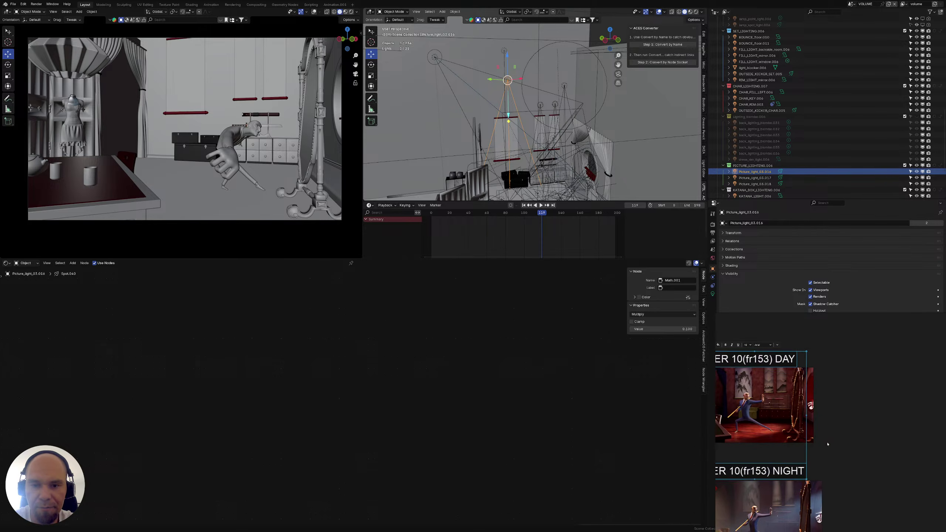
pyautogui.moveTo(804, 473); pyautogui.dragTo(818, 468)
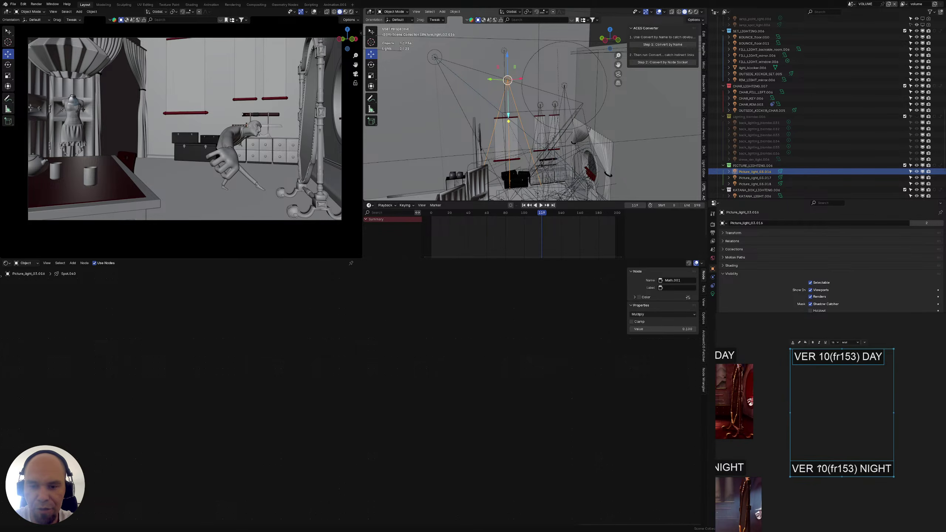
# Rename the two copied labels to VER 11(fr153) DAY and VER 11(fr153) NIGHT
pyautogui.click(830, 358)
pyautogui.click(830, 359)
pyautogui.press('BackSpace')
pyautogui.write('1')
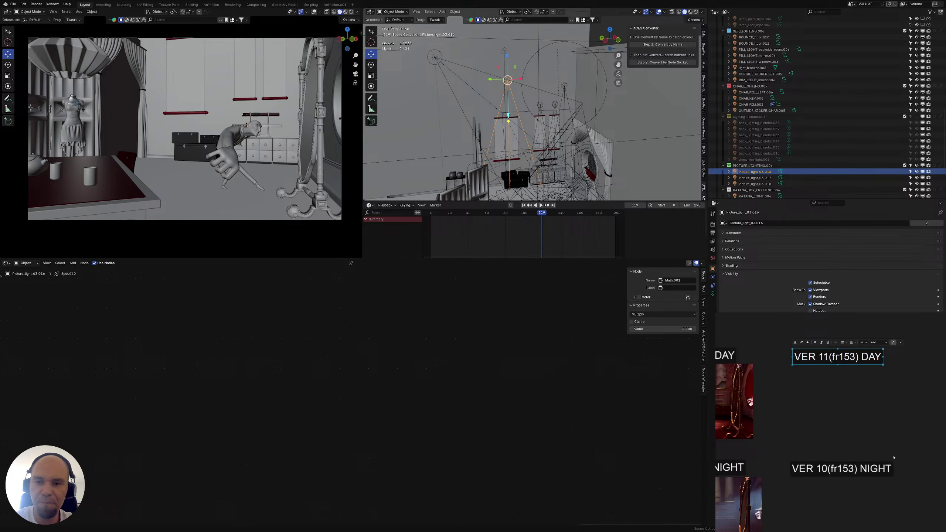
pyautogui.click(827, 471)
pyautogui.click(827, 471)
pyautogui.click(827, 471)
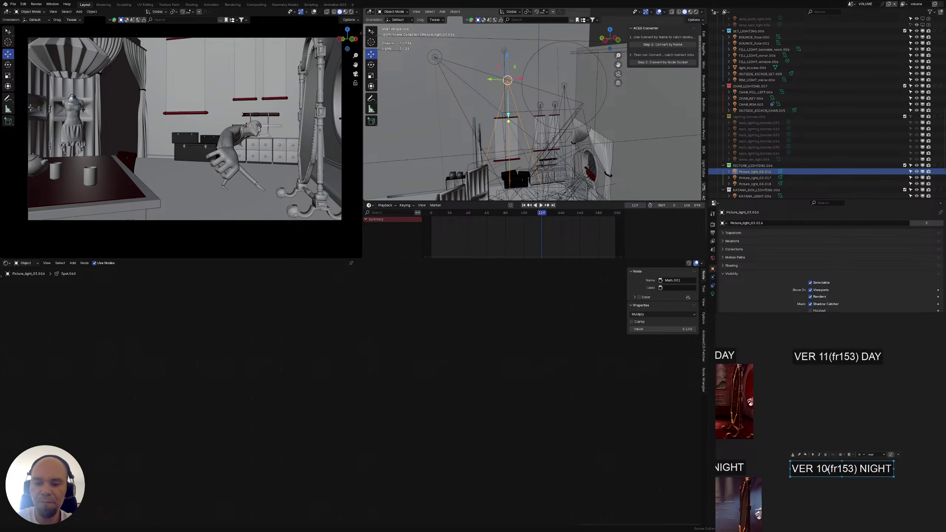
pyautogui.press('BackSpace')
pyautogui.write('1')
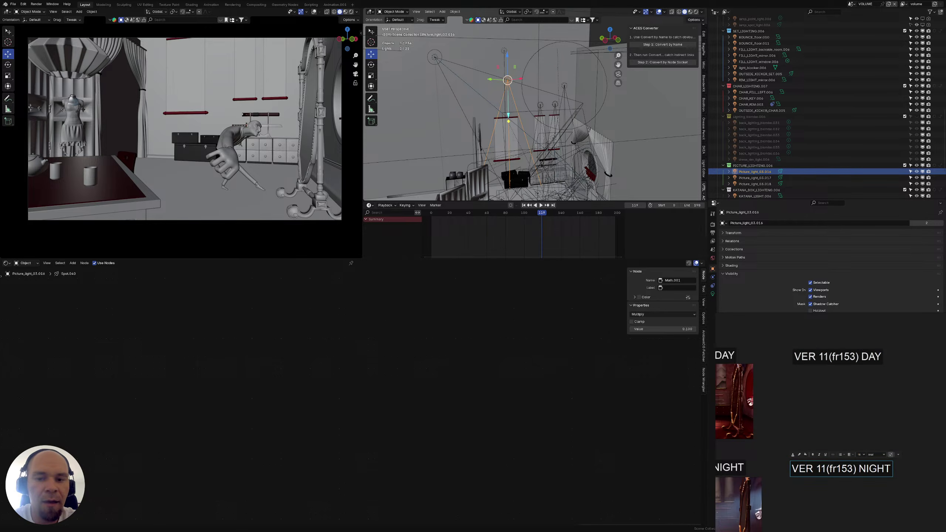
# Shrink the upper viewports slightly and frame the VER 10 DAY and NIGHT renders on the reference board
pyautogui.moveTo(372, 259); pyautogui.dragTo(370, 250)
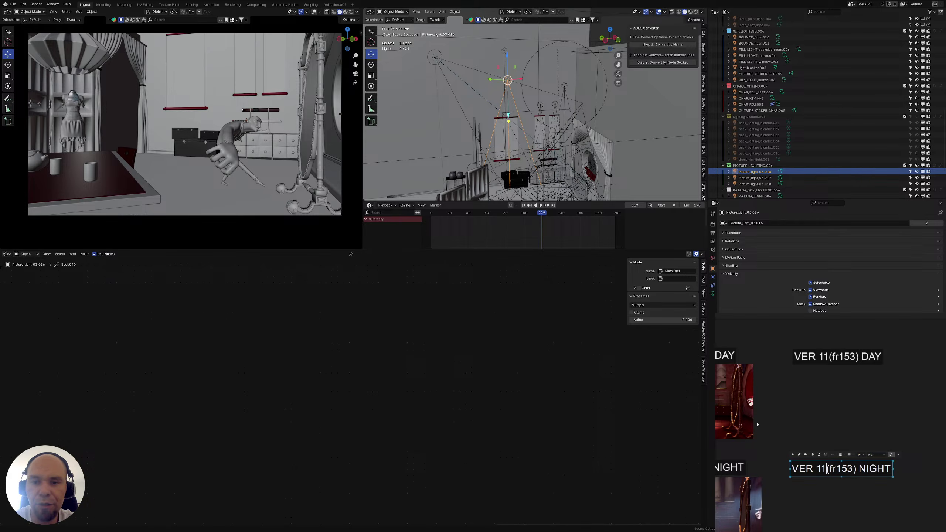
pyautogui.hscroll(-5, 757, 424)
pyautogui.scroll(-2, 791, 415)
pyautogui.moveTo(805, 472); pyautogui.dragTo(798, 472)
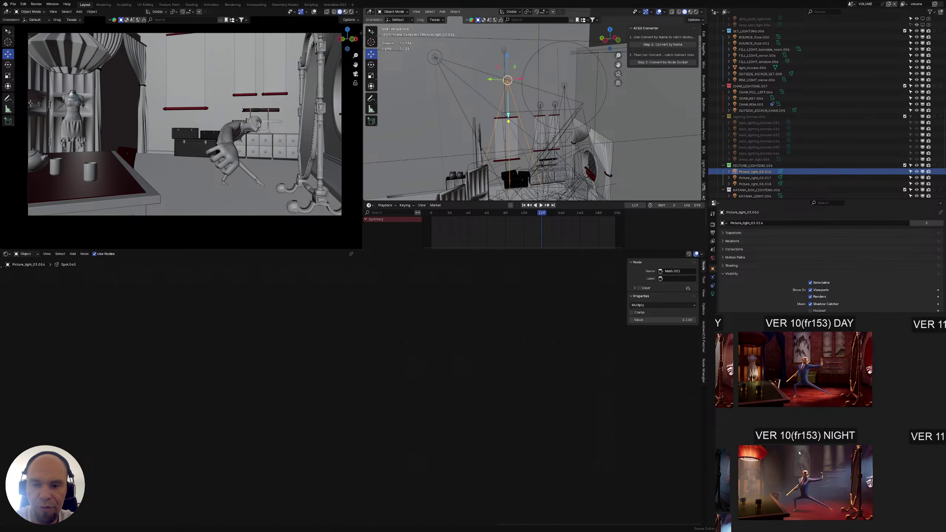
pyautogui.click(837, 414)
pyautogui.hscroll(2, 838, 415)
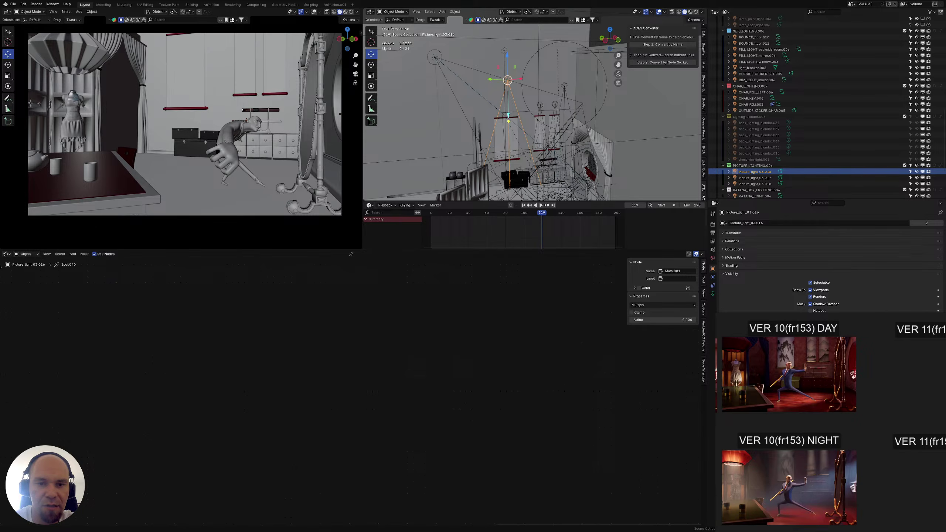
pyautogui.moveTo(715, 425); pyautogui.dragTo(719, 425)
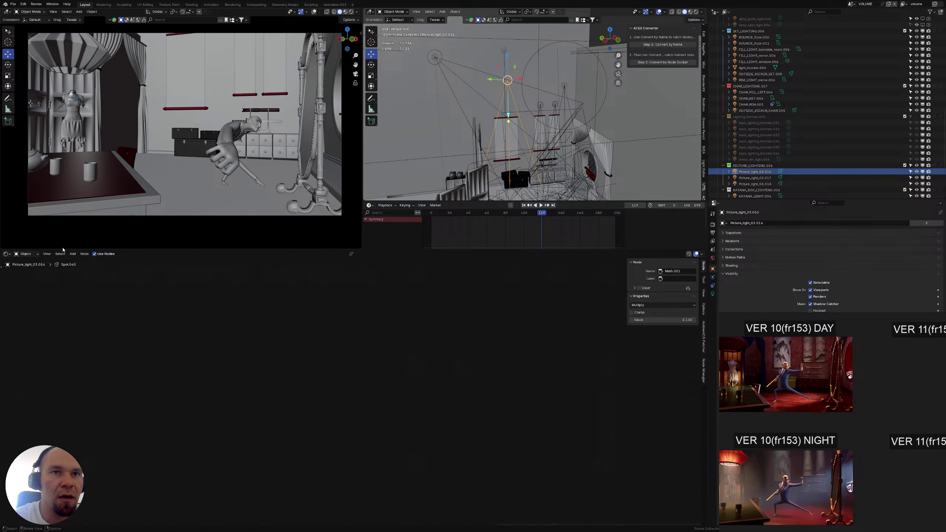
# Review the VOLUME scene's output and render settings and its enabled view layer passes, including light and cryptomatte
pyautogui.click(713, 233)
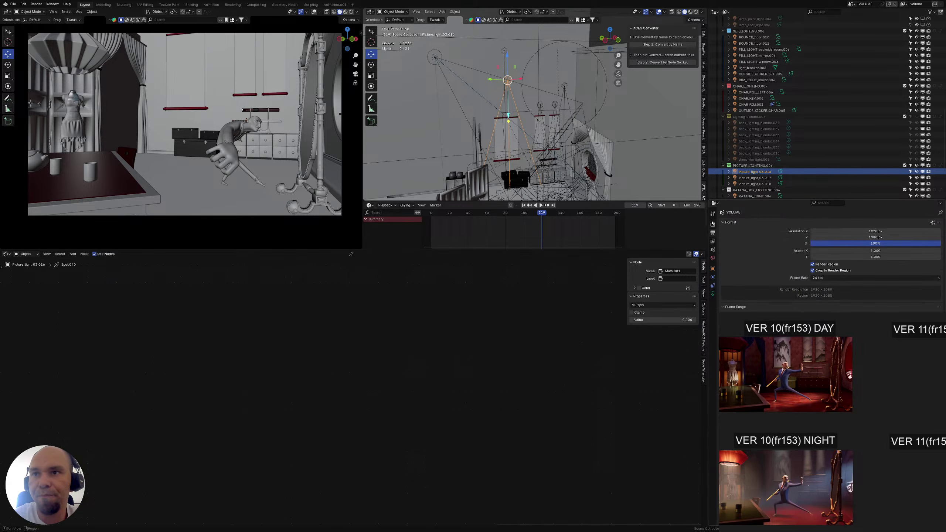
pyautogui.click(712, 224)
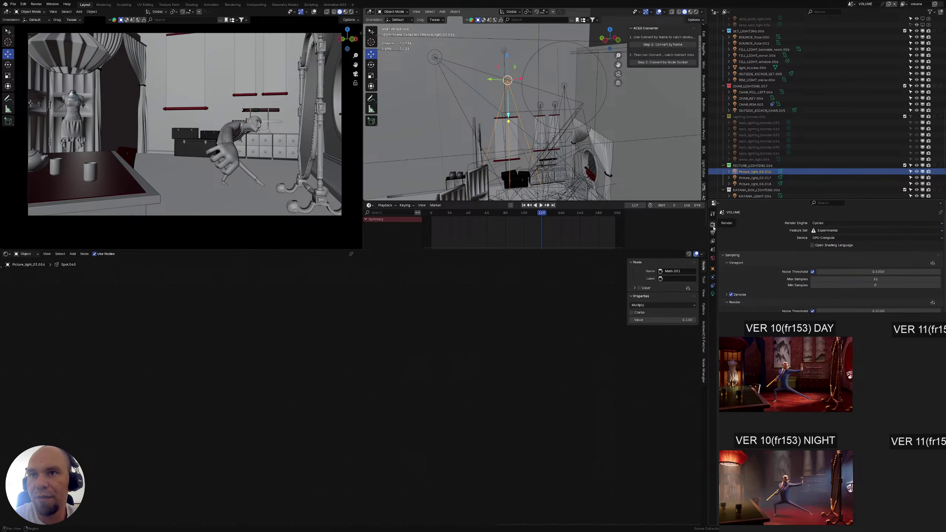
pyautogui.scroll(-8, 831, 261)
pyautogui.scroll(-5, 831, 261)
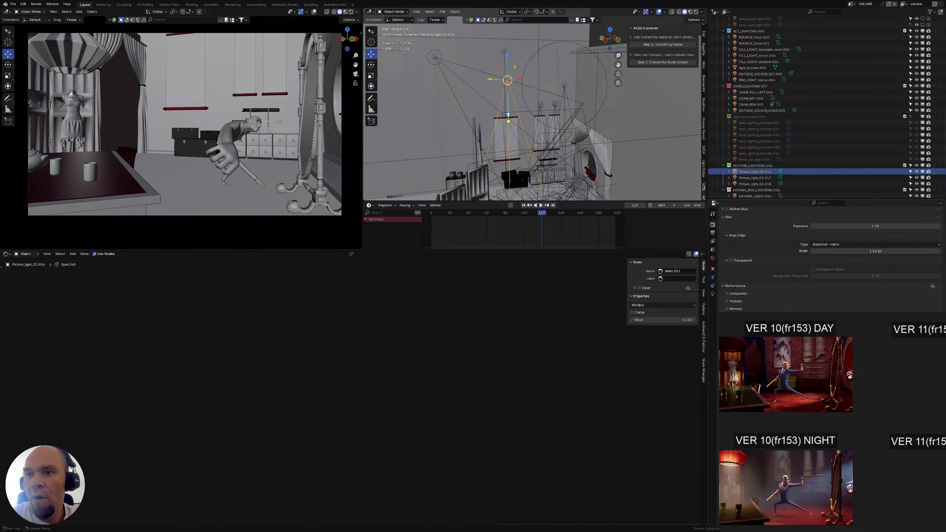
pyautogui.click(712, 232)
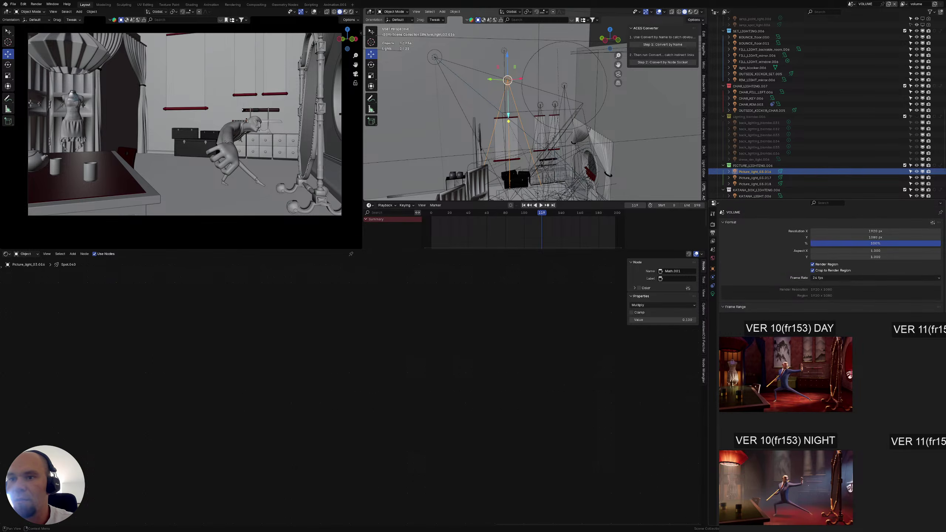
pyautogui.click(712, 241)
pyautogui.scroll(-3, 831, 261)
pyautogui.scroll(-2, 832, 261)
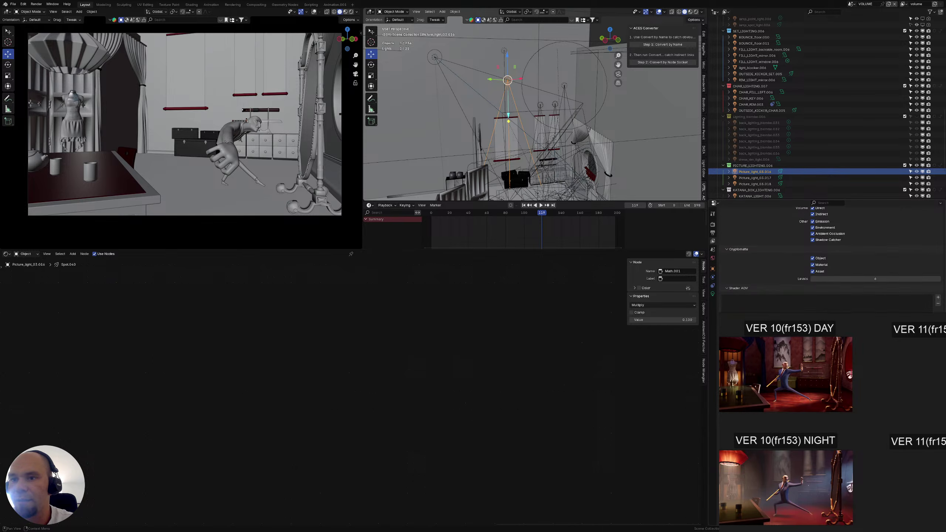
pyautogui.scroll(6, 831, 260)
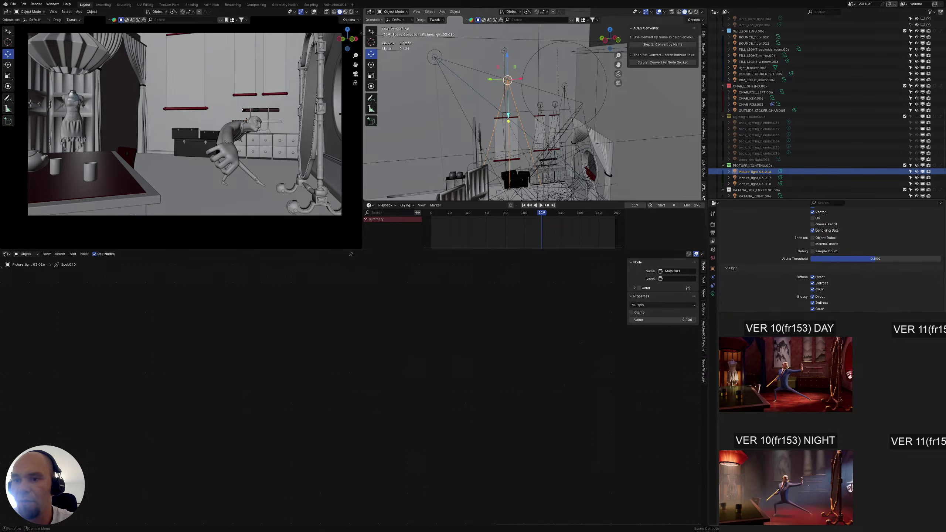
pyautogui.scroll(-6, 831, 261)
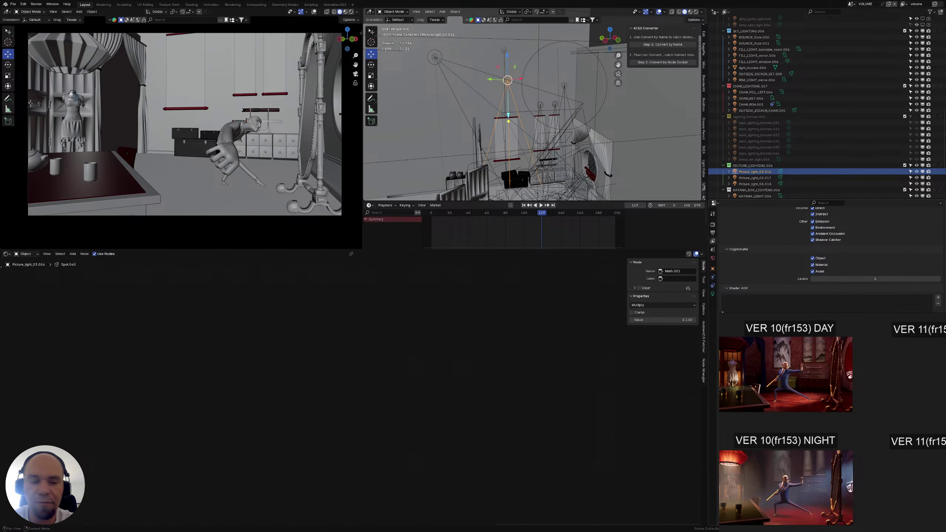
pyautogui.click(36, 4)
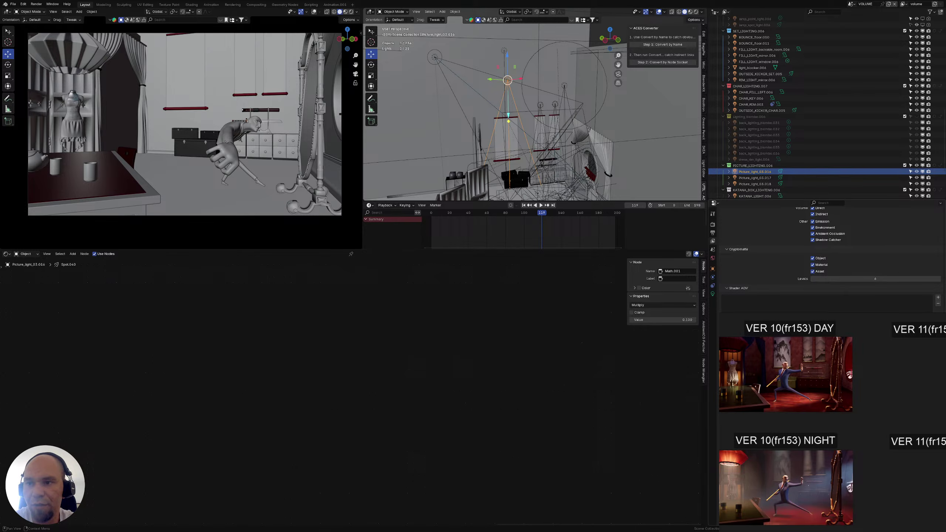
# Change the lower shader editor to the Compositor to display the VOLUME scene's node tree
pyautogui.click(6, 254)
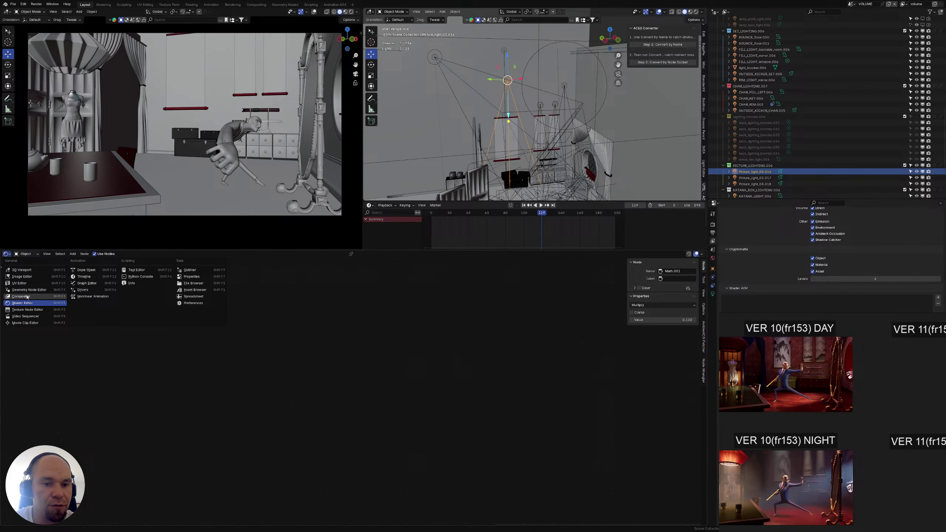
pyautogui.click(27, 297)
pyautogui.scroll(-4, 192, 314)
pyautogui.moveTo(138, 509); pyautogui.dragTo(139, 433, button='middle')
# Move the two rows of blue nodes further from the VOLUME render layers node, beneath the denoise nodes
pyautogui.moveTo(158, 416); pyautogui.dragTo(229, 470)
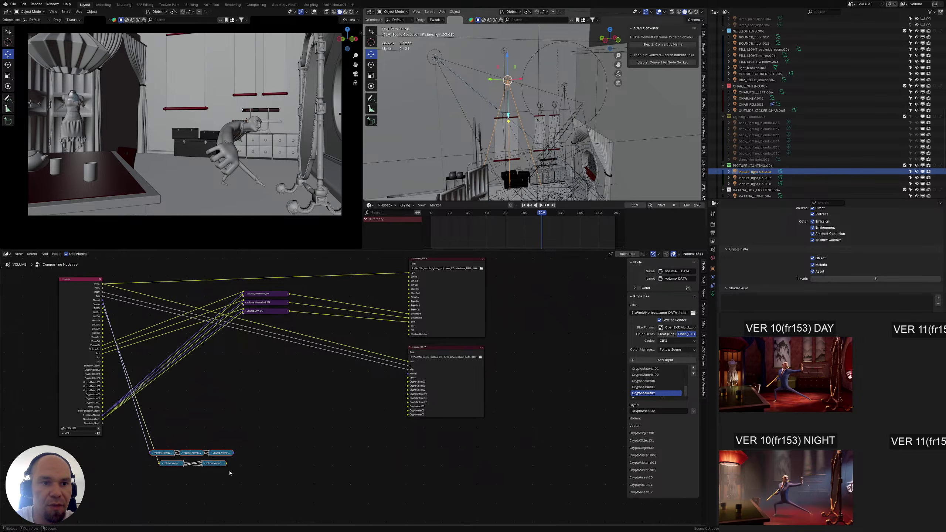
pyautogui.press('g')
pyautogui.click(313, 446)
pyautogui.scroll(4, 350, 391)
pyautogui.scroll(-3, 212, 406)
pyautogui.moveTo(217, 395); pyautogui.dragTo(317, 376, button='middle')
pyautogui.press('Home')
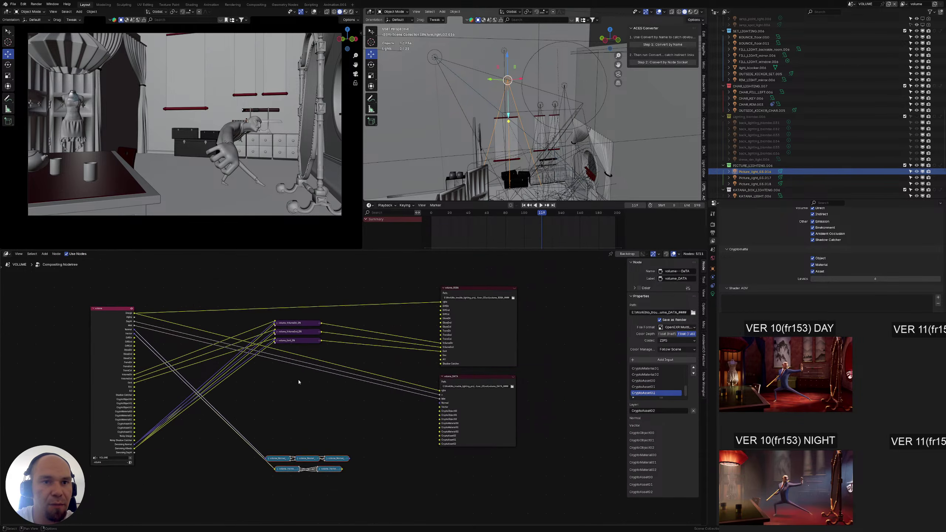
# Switch the active scene to SET_DRESSING
pyautogui.click(852, 3)
pyautogui.press('Down')
pyautogui.press('Down')
pyautogui.press('Down')
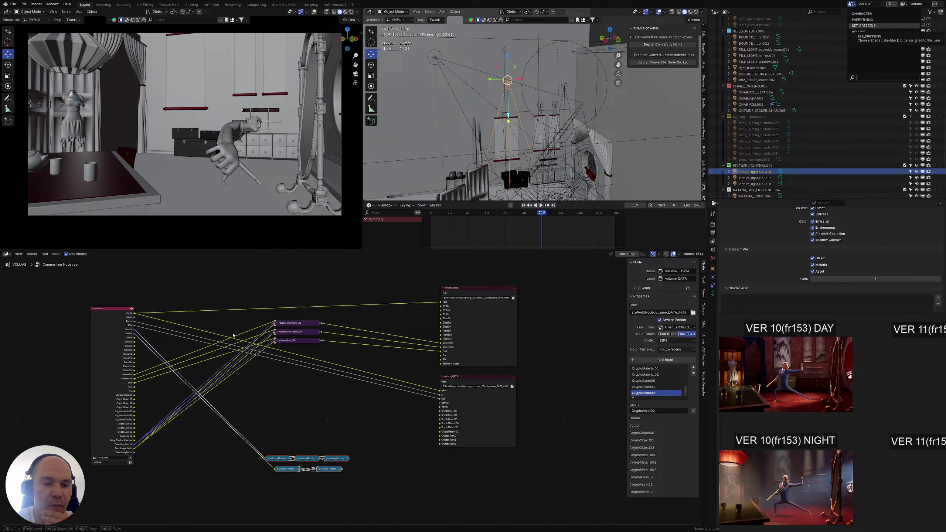
pyautogui.press('Return')
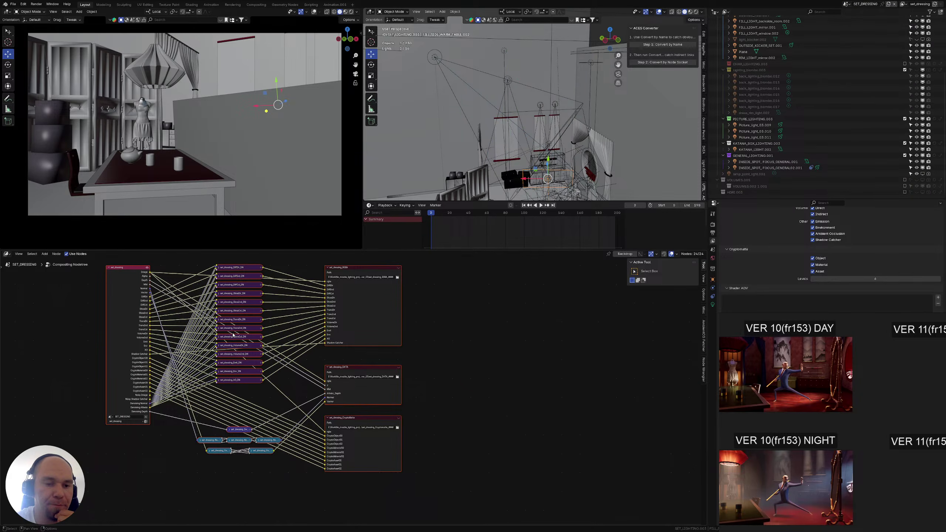
# Widen the SET_DRESSING node layout by moving the RGBA output node and the render layers node away from the denoise nodes
pyautogui.moveTo(361, 360); pyautogui.dragTo(383, 365, button='middle')
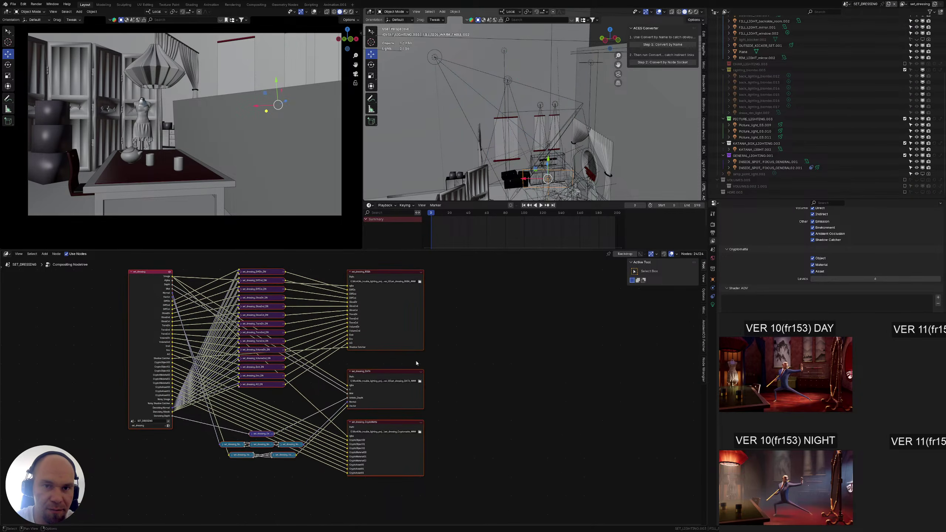
pyautogui.moveTo(409, 338); pyautogui.dragTo(541, 334)
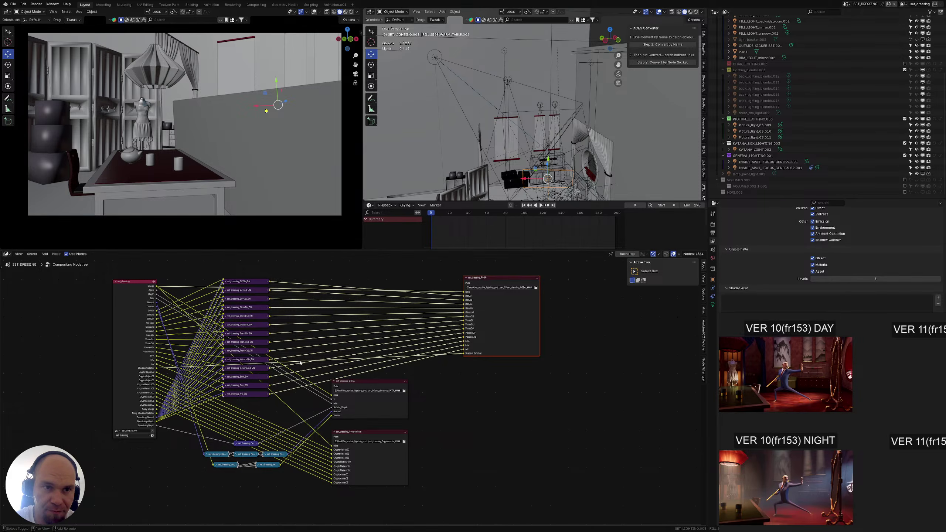
pyautogui.moveTo(325, 353); pyautogui.dragTo(368, 349, button='middle')
pyautogui.moveTo(189, 290); pyautogui.dragTo(91, 299)
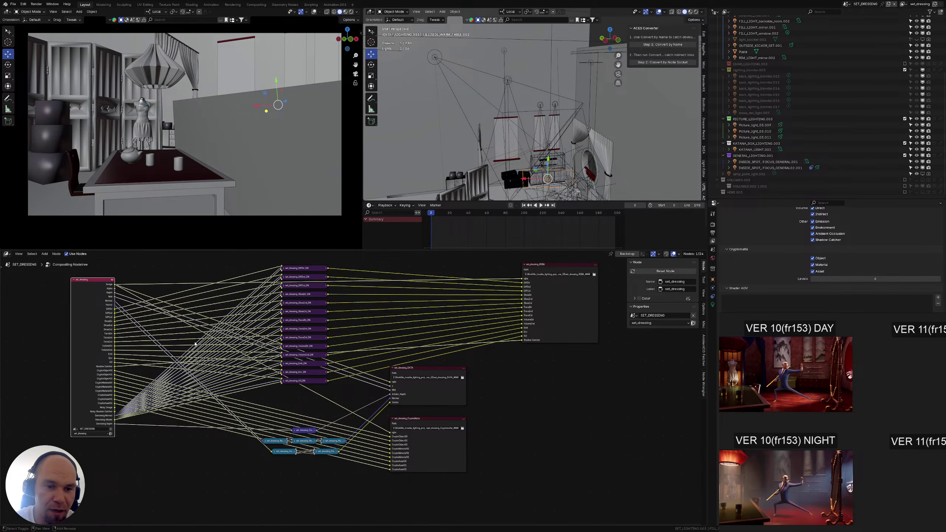
# Move the DATA and Cryptomatte output nodes beneath the RGBA output, leaving extra space above the Cryptomatte node
pyautogui.moveTo(256, 372); pyautogui.dragTo(205, 322, button='middle')
pyautogui.moveTo(446, 434); pyautogui.dragTo(492, 338)
pyautogui.moveTo(313, 442); pyautogui.dragTo(201, 374)
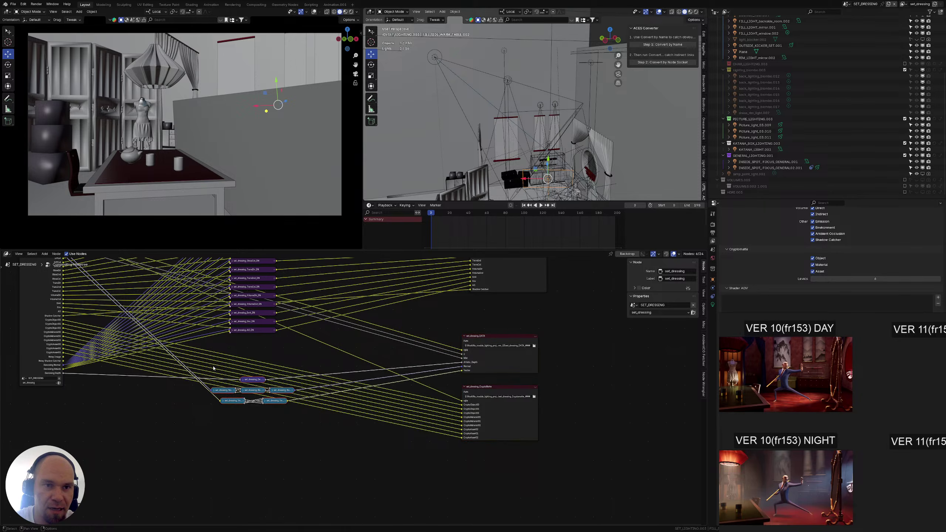
pyautogui.scroll(-1, 265, 429)
pyautogui.moveTo(484, 388); pyautogui.dragTo(484, 373, button='middle')
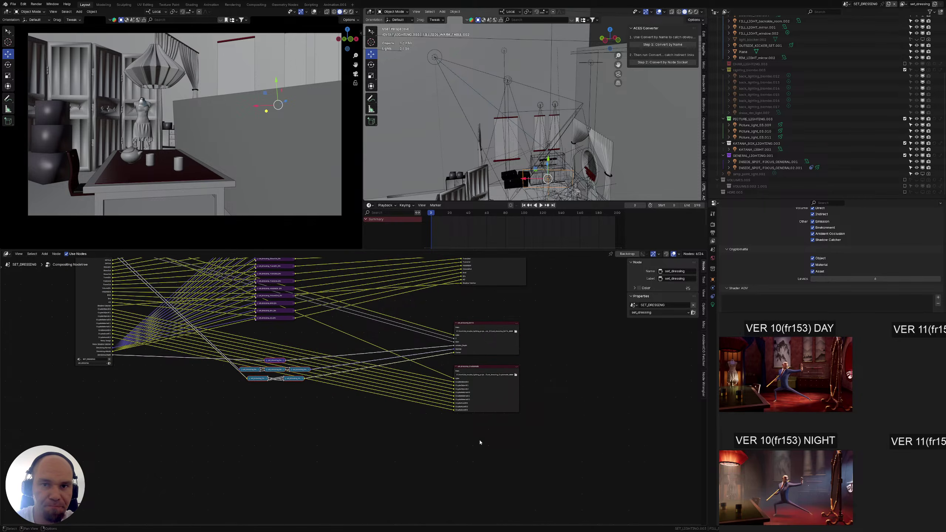
pyautogui.moveTo(494, 370); pyautogui.dragTo(498, 427)
pyautogui.moveTo(249, 431); pyautogui.dragTo(270, 415, button='middle')
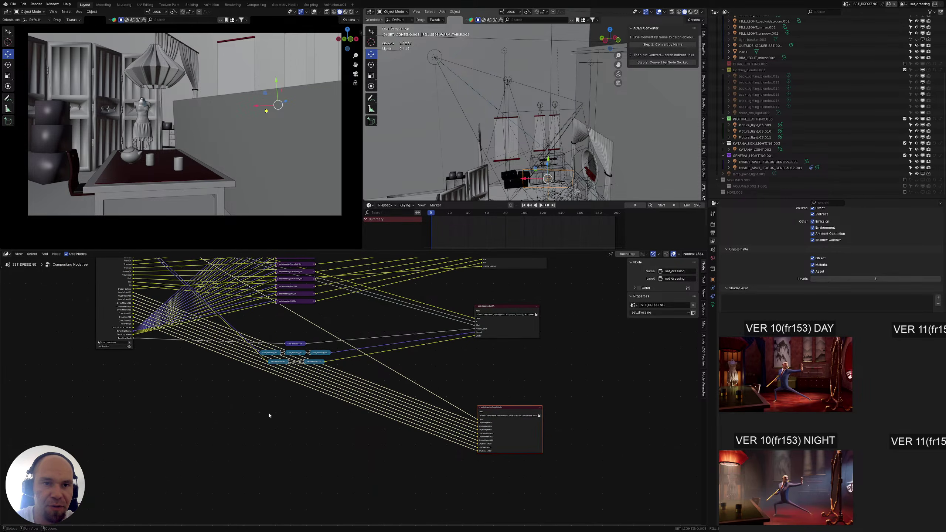
# Add reroute points across the bundle of Cryptomatte links and place them below the render layers node
pyautogui.keyDown('shift'); pyautogui.moveTo(337, 358); pyautogui.dragTo(308, 389, button='right'); pyautogui.keyUp('shift')
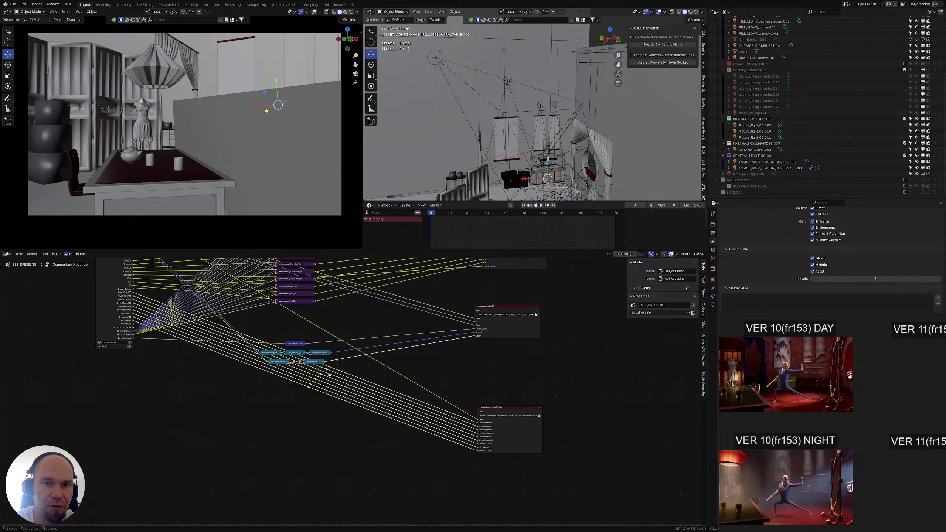
pyautogui.hotkey('ctrl', 'z')
pyautogui.keyDown('shift'); pyautogui.moveTo(361, 358); pyautogui.dragTo(338, 402, button='right'); pyautogui.keyUp('shift')
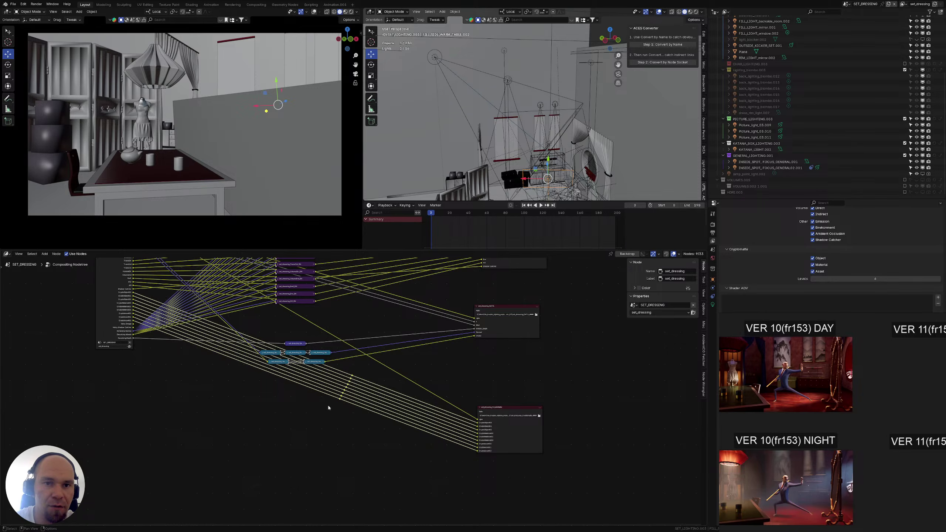
pyautogui.press('g')
pyautogui.click(123, 429)
pyautogui.scroll(3, 218, 386)
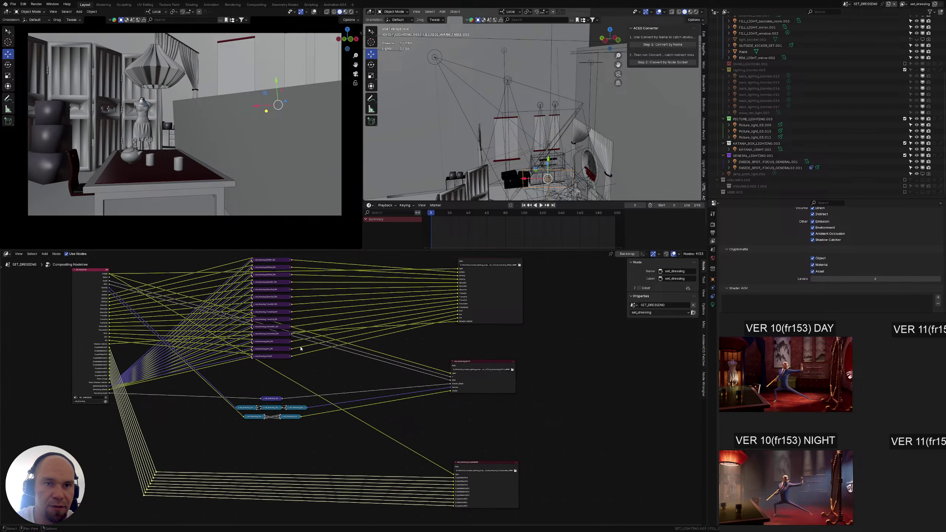
# Move the stack of denoise nodes above the rest of the tree and shift the RGBA output node further right
pyautogui.moveTo(327, 365); pyautogui.dragTo(317, 410, button='middle')
pyautogui.moveTo(276, 413); pyautogui.dragTo(255, 292)
pyautogui.moveTo(257, 324); pyautogui.dragTo(215, 381, button='middle')
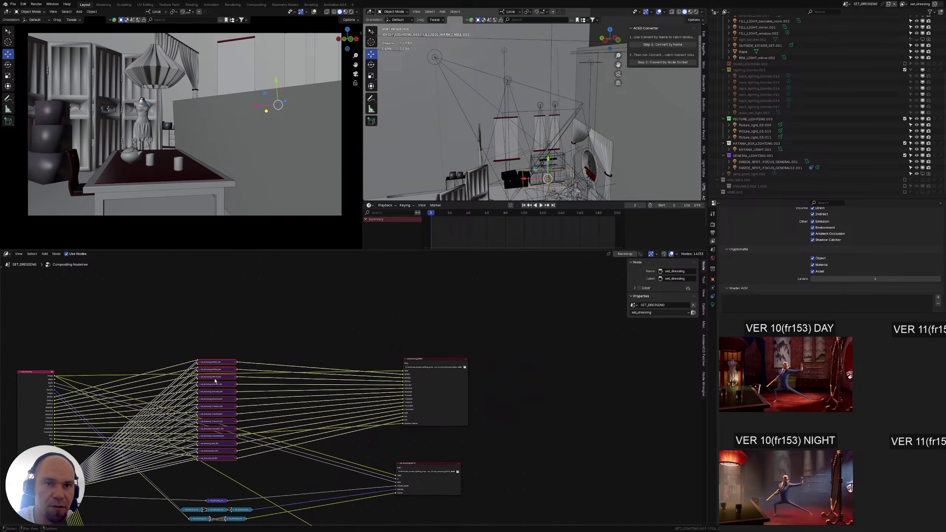
pyautogui.moveTo(215, 381); pyautogui.dragTo(258, 281)
pyautogui.moveTo(448, 423); pyautogui.dragTo(542, 405)
pyautogui.moveTo(222, 395); pyautogui.dragTo(251, 410, button='middle')
pyautogui.moveTo(275, 261); pyautogui.dragTo(284, 374)
pyautogui.moveTo(284, 368); pyautogui.dragTo(337, 330)
pyautogui.keyDown('shift'); pyautogui.moveTo(279, 337); pyautogui.dragTo(284, 354, button='middle'); pyautogui.keyUp('shift')
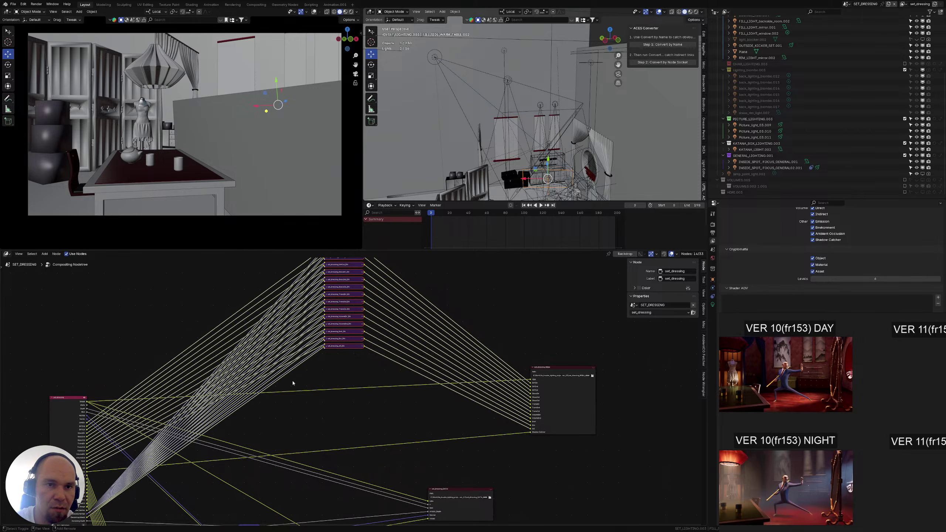
# Add reroute points across the links entering the denoise nodes and move them up and left, above the render layers node
pyautogui.keyDown('shift'); pyautogui.moveTo(292, 381); pyautogui.dragTo(169, 282, button='right'); pyautogui.keyUp('shift')
pyautogui.keyDown('shift'); pyautogui.moveTo(170, 285); pyautogui.dragTo(171, 303, button='middle'); pyautogui.keyUp('shift')
pyautogui.moveTo(289, 390); pyautogui.dragTo(212, 331)
pyautogui.press('g')
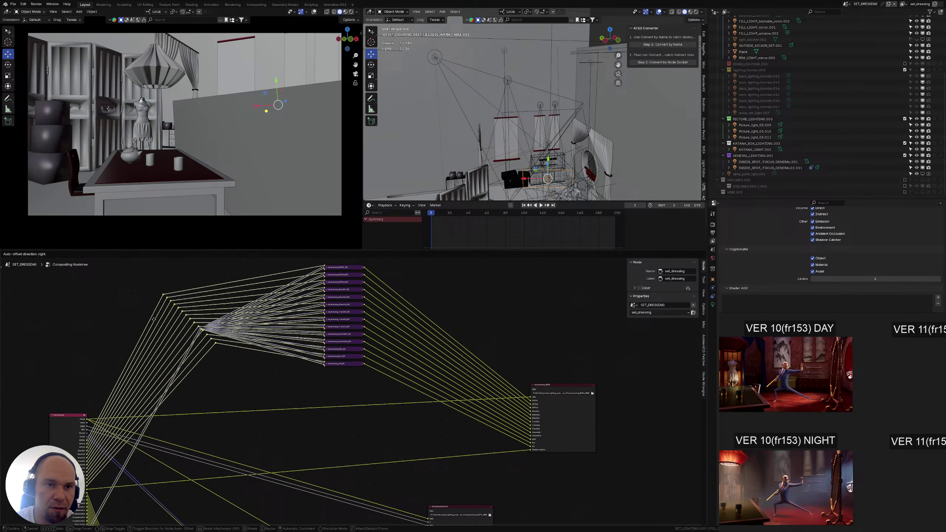
pyautogui.click(109, 273)
pyautogui.moveTo(290, 378); pyautogui.dragTo(214, 348, button='middle')
pyautogui.click(222, 364)
# Add reroute points across the links leaving the denoise nodes and place them just left of the RGBA output node
pyautogui.keyDown('shift'); pyautogui.moveTo(405, 269); pyautogui.dragTo(331, 372, button='right'); pyautogui.keyUp('shift')
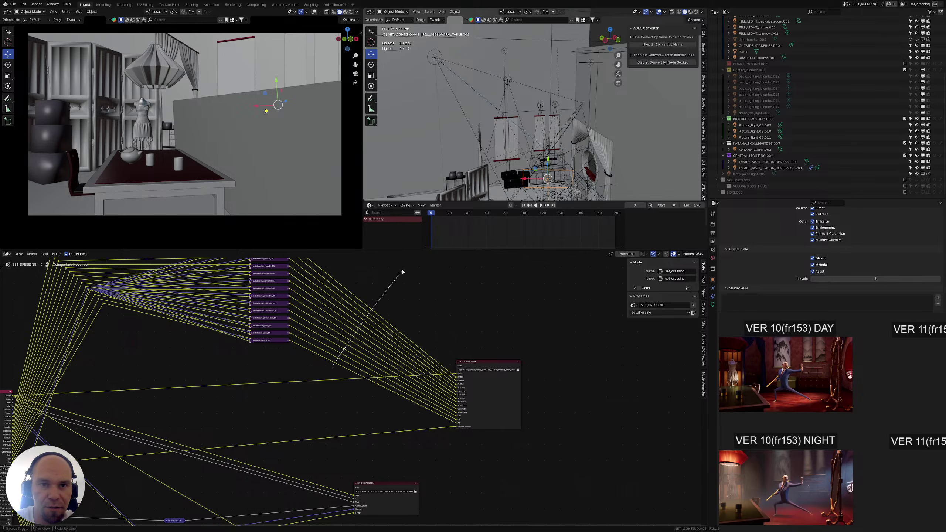
pyautogui.press('g')
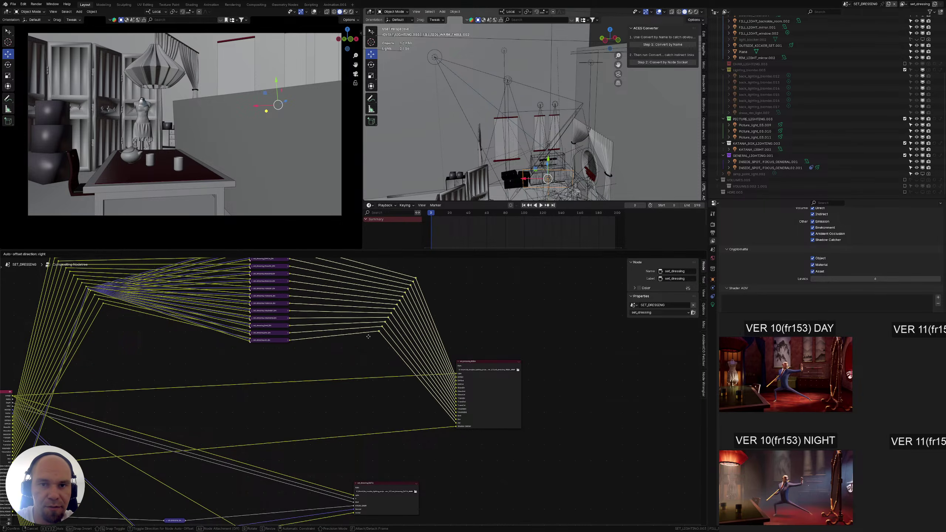
pyautogui.click(328, 438)
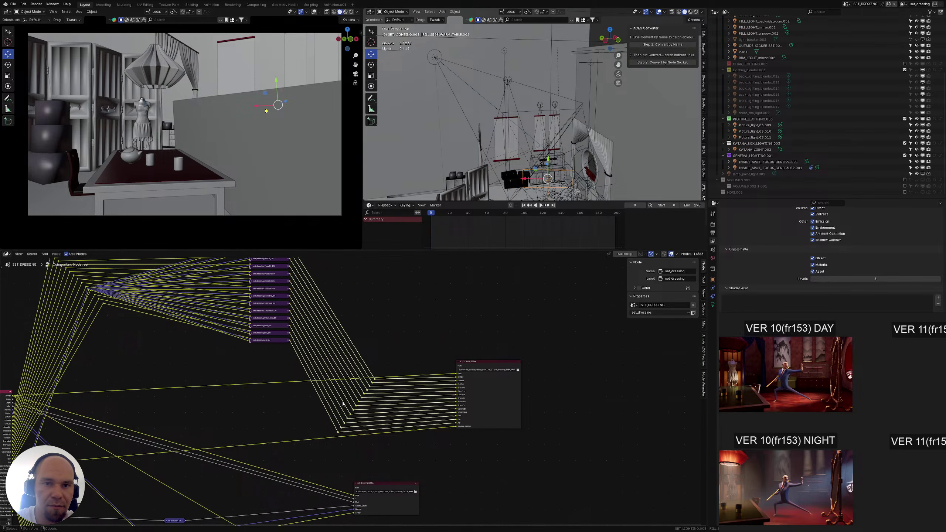
pyautogui.moveTo(344, 402); pyautogui.dragTo(372, 372, button='middle')
pyautogui.click(287, 391)
# Shift the DATA output node to the right and bring the Cryptomatte output node up close beneath it
pyautogui.moveTo(285, 400); pyautogui.dragTo(336, 329, button='middle')
pyautogui.moveTo(396, 353); pyautogui.dragTo(407, 363)
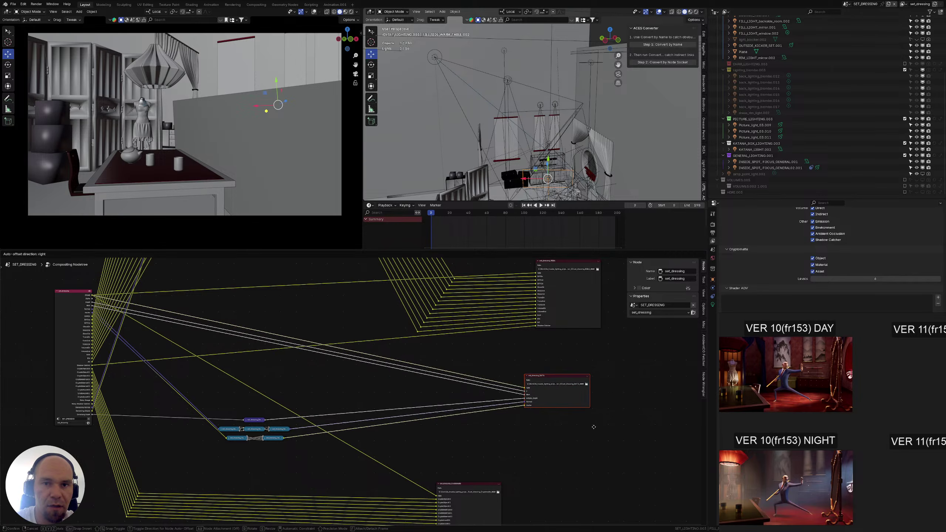
pyautogui.scroll(-1, 407, 365)
pyautogui.moveTo(407, 364); pyautogui.dragTo(361, 305, button='middle')
pyautogui.moveTo(455, 468); pyautogui.dragTo(491, 406)
pyautogui.moveTo(491, 406); pyautogui.dragTo(506, 425, button='middle')
pyautogui.scroll(1, 479, 373)
# Examine the small depth, normal and vector processing nodes between the render layers node and the DATA output
pyautogui.moveTo(171, 346); pyautogui.dragTo(257, 402)
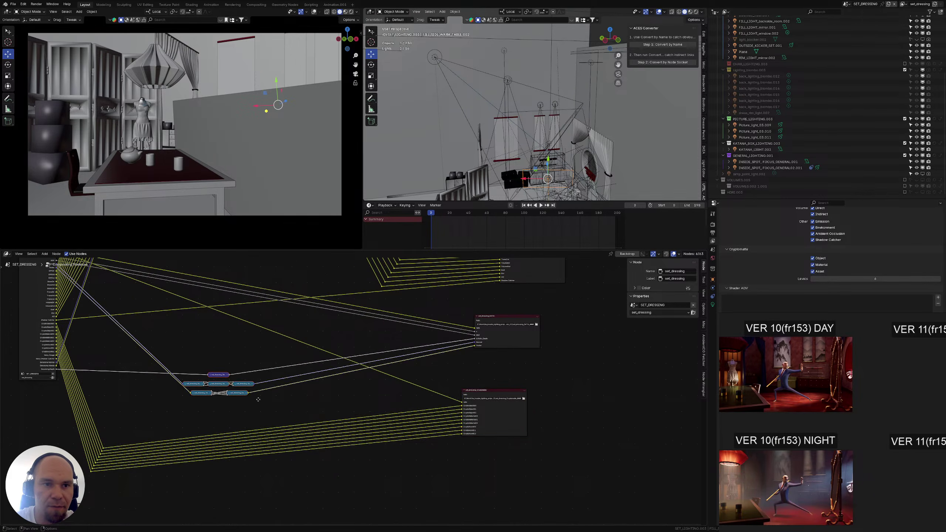
pyautogui.scroll(2, 224, 378)
pyautogui.moveTo(180, 374); pyautogui.dragTo(211, 376, button='middle')
pyautogui.click(210, 376)
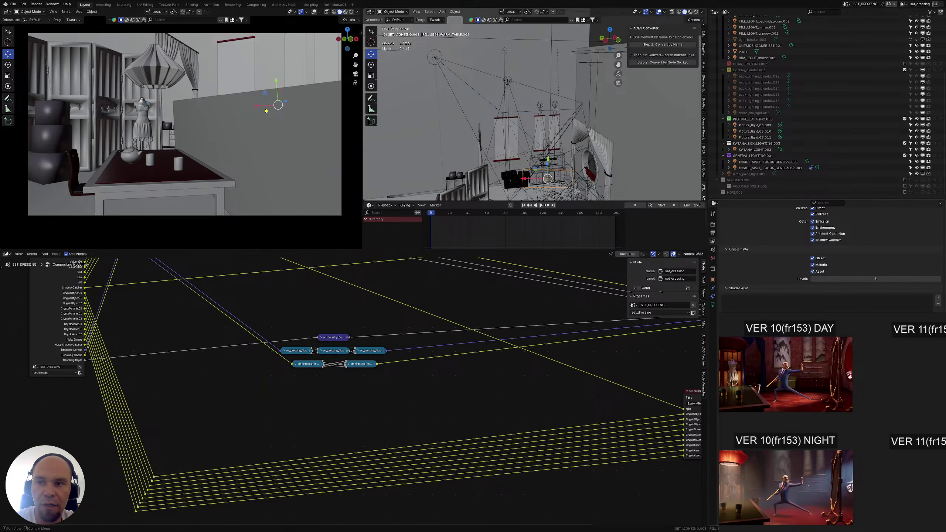
pyautogui.moveTo(671, 344); pyautogui.dragTo(503, 353, button='middle')
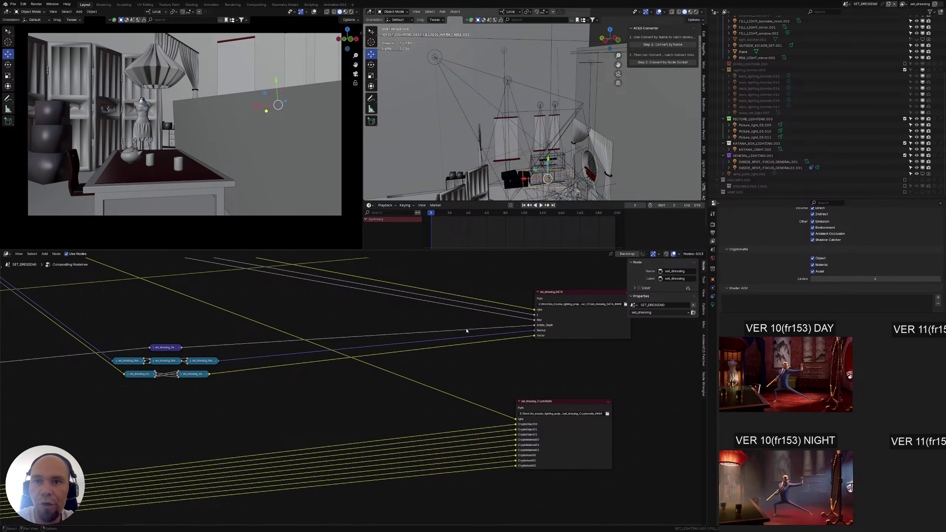
pyautogui.moveTo(422, 324); pyautogui.dragTo(656, 350, button='middle')
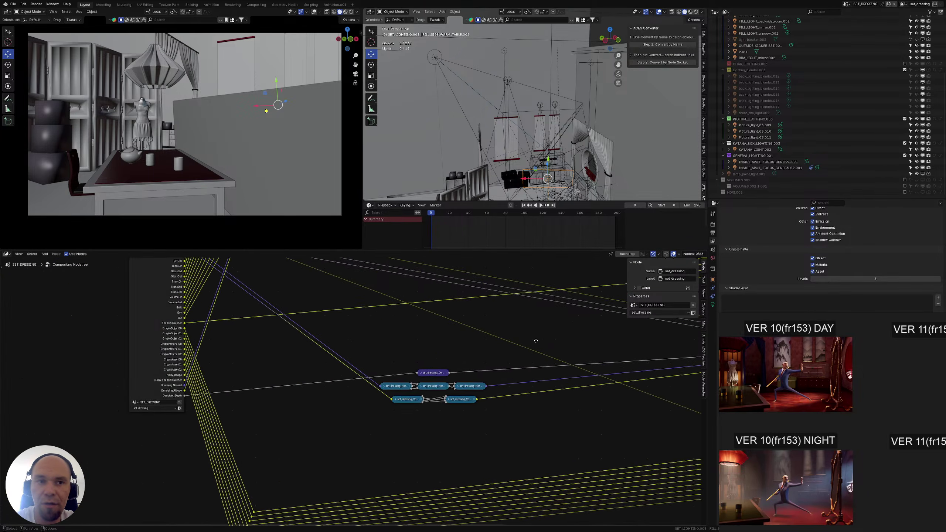
pyautogui.click(152, 408)
pyautogui.press('Escape')
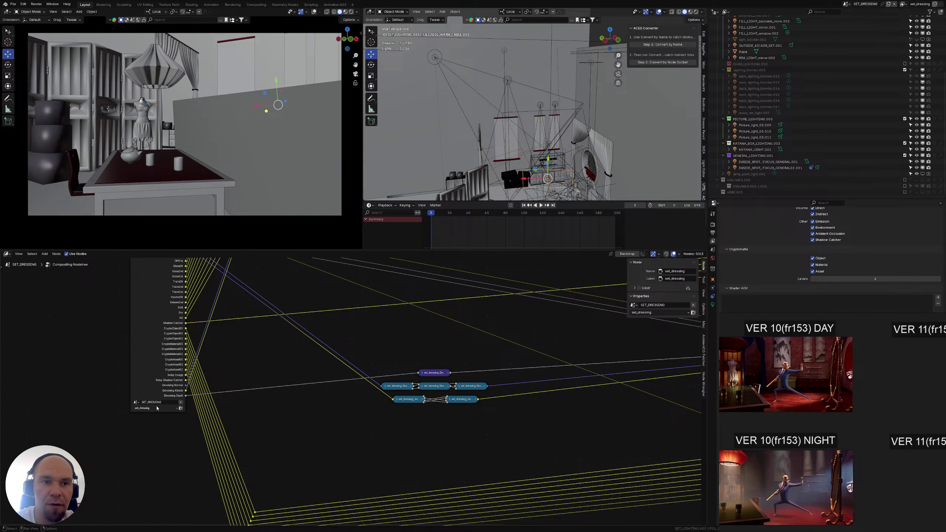
# Align the DATA and Cryptomatte output nodes in one column
pyautogui.moveTo(465, 406); pyautogui.dragTo(95, 392, button='middle')
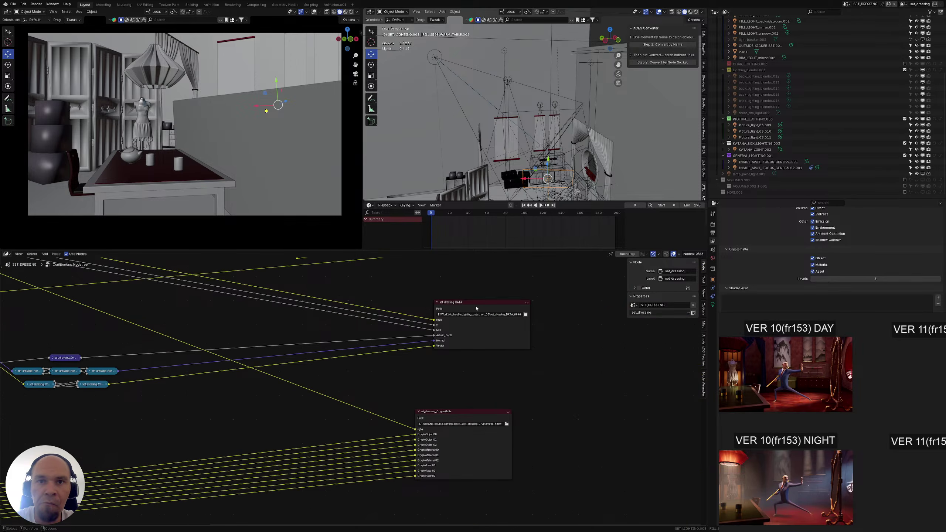
pyautogui.moveTo(476, 308); pyautogui.dragTo(456, 309)
pyautogui.moveTo(462, 411); pyautogui.dragTo(463, 409)
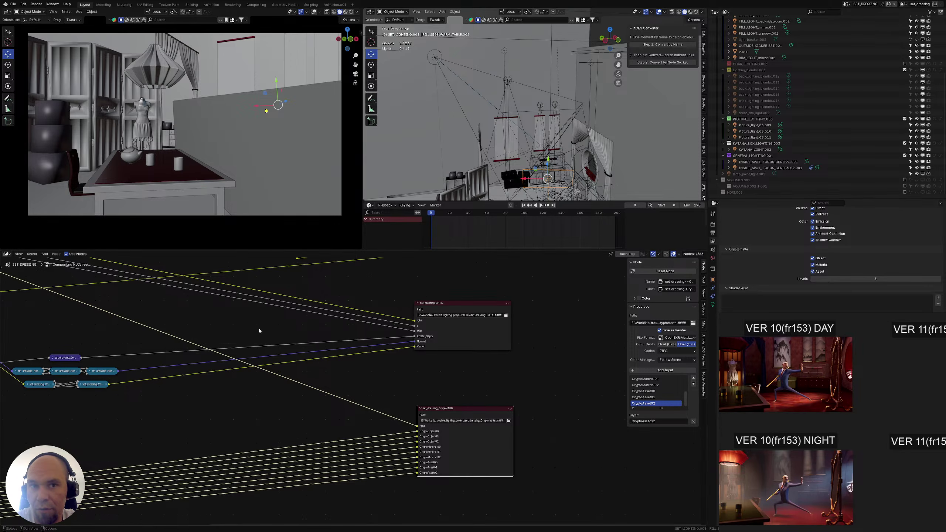
# Expand the set_dressing_DiffDir_DN denoise node and move it above the other denoise nodes to show its settings
pyautogui.moveTo(259, 328); pyautogui.dragTo(356, 375, button='middle')
pyautogui.scroll(-3, 319, 353)
pyautogui.moveTo(318, 352); pyautogui.dragTo(358, 472, button='middle')
pyautogui.moveTo(338, 317); pyautogui.dragTo(349, 369, button='middle')
pyautogui.scroll(2, 349, 369)
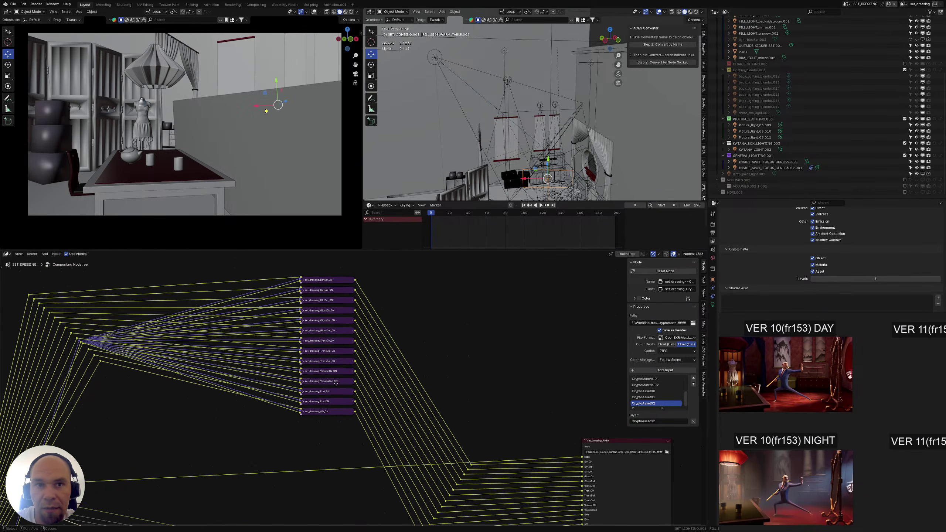
pyautogui.click(302, 284)
pyautogui.moveTo(306, 283); pyautogui.dragTo(317, 304, button='middle')
pyautogui.scroll(2, 324, 307)
pyautogui.moveTo(324, 308); pyautogui.dragTo(301, 285)
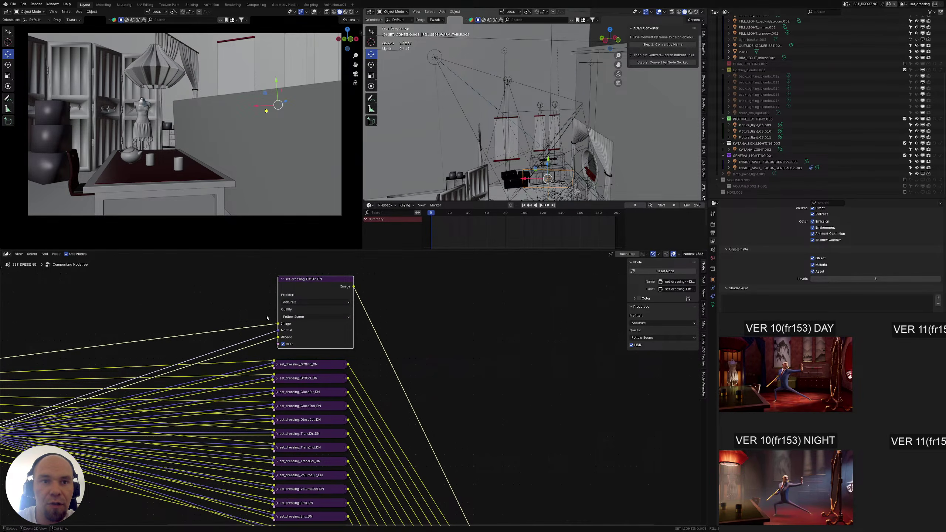
# Undo the expansion and repositioning of the DiffDir denoise node
pyautogui.hotkey('ctrl', 'z')
pyautogui.hotkey('ctrl', 'z')
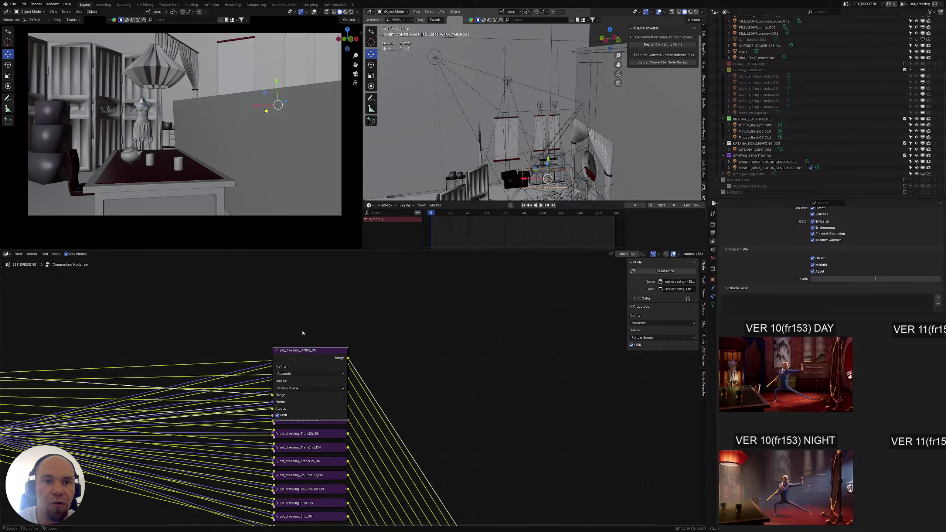
pyautogui.hotkey('ctrl', 'z')
pyautogui.scroll(-5, 439, 384)
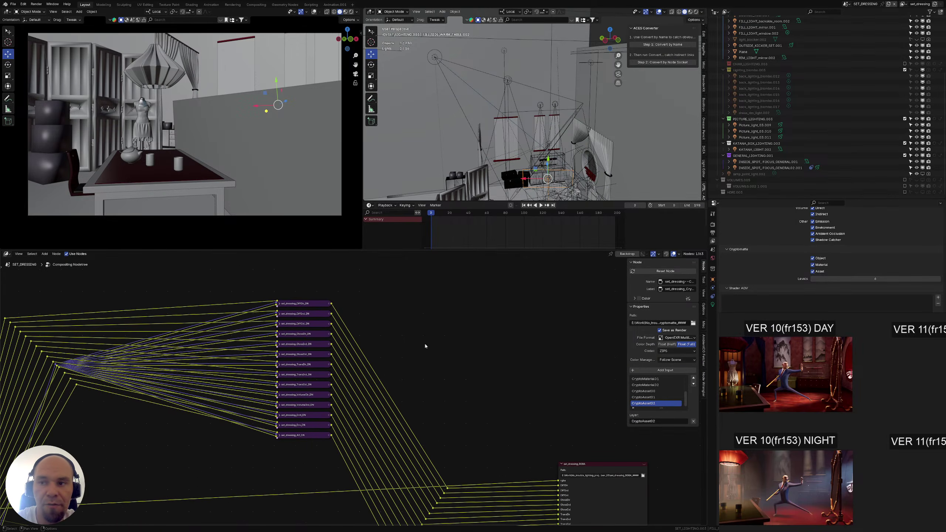
# Review the whole SET_DRESSING node tree and check the RGBA output node's file path
pyautogui.moveTo(468, 374); pyautogui.dragTo(480, 314, button='middle')
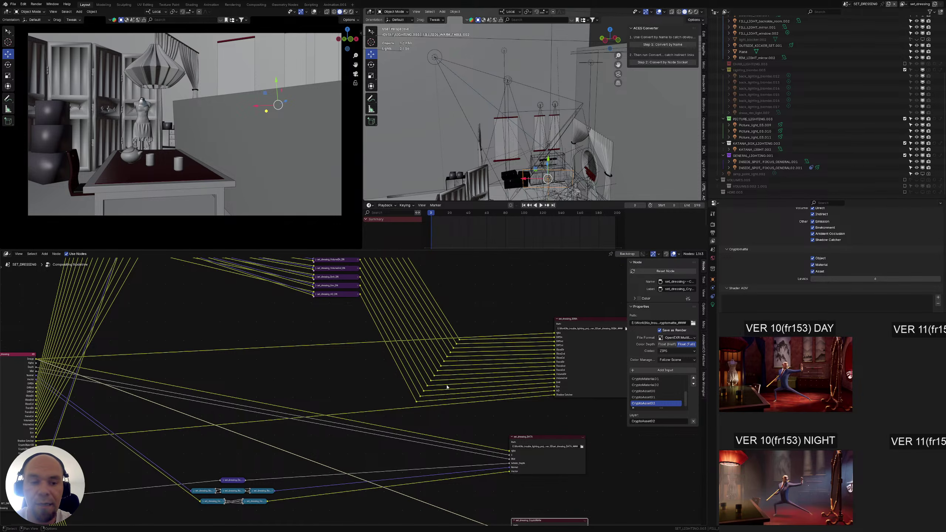
pyautogui.press('Home')
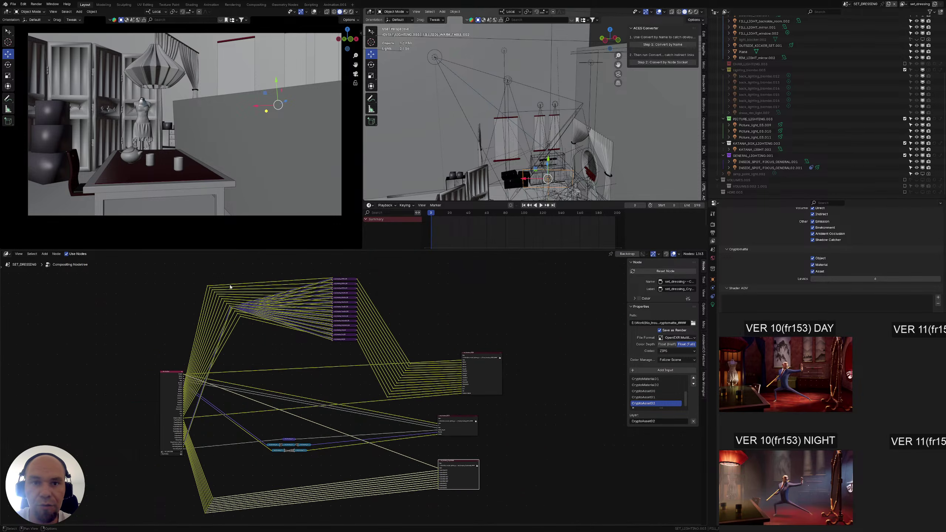
pyautogui.scroll(5, 470, 371)
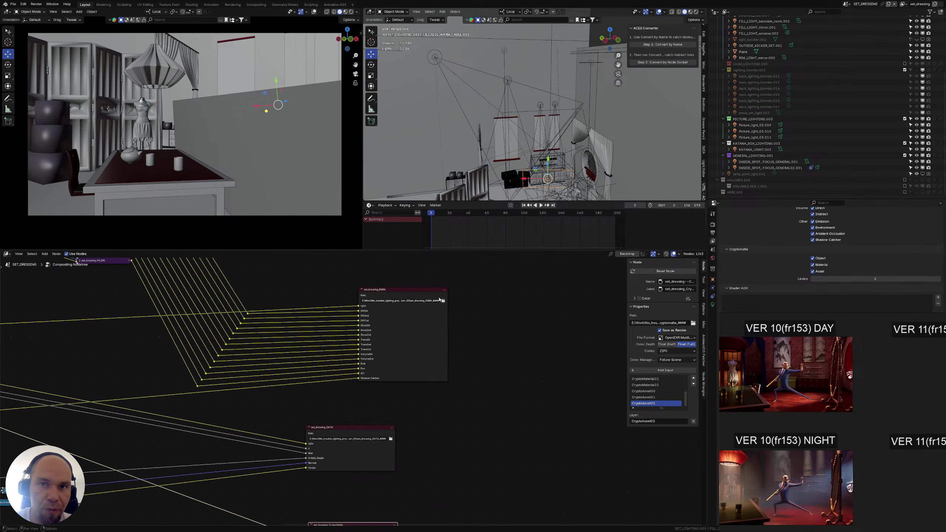
pyautogui.moveTo(394, 324); pyautogui.dragTo(352, 339, button='middle')
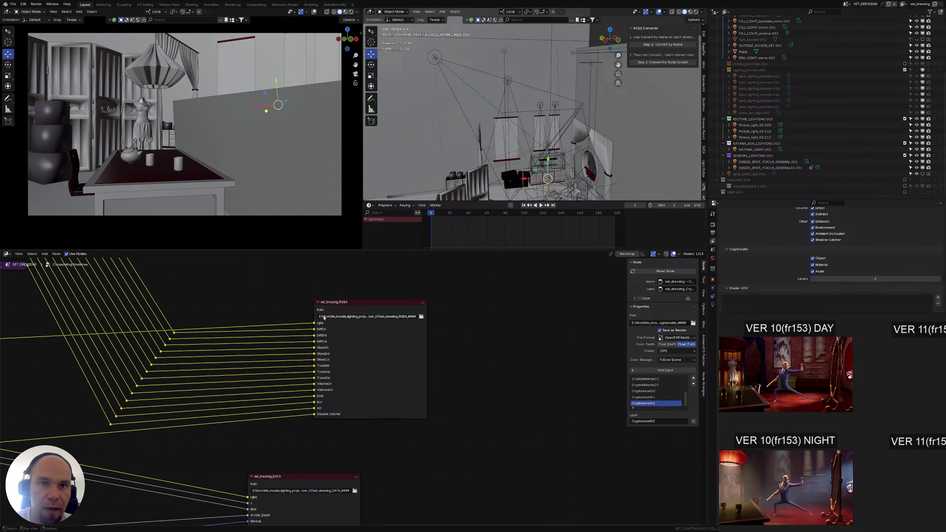
pyautogui.click(359, 316)
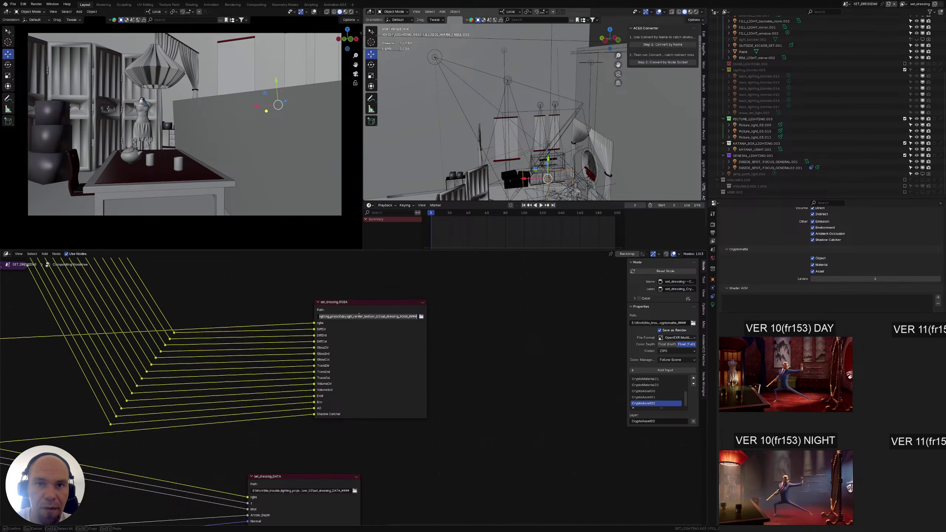
pyautogui.click(442, 404)
pyautogui.moveTo(435, 443)
pyautogui.mouseDown(button='middle')
pyautogui.moveTo(445, 403)
pyautogui.moveTo(426, 428)
pyautogui.mouseUp(button='middle')
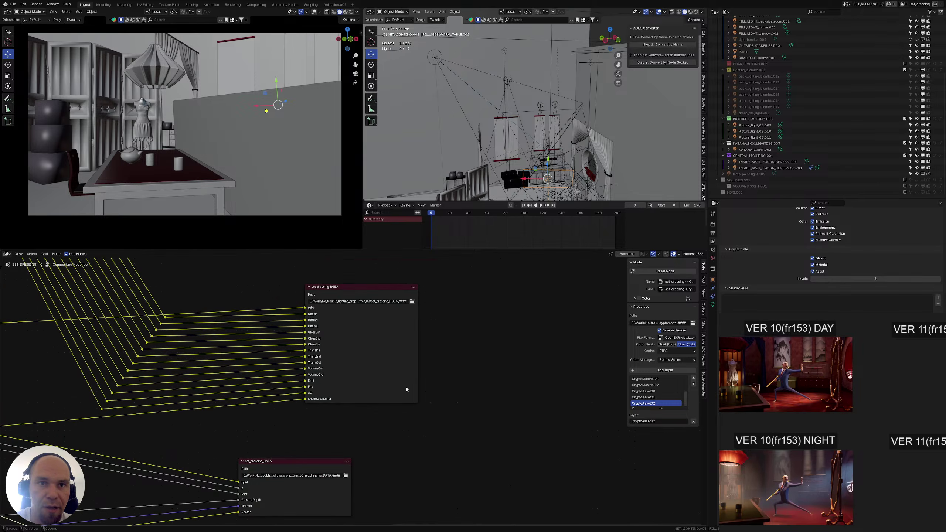
# Select the RGBA output node and examine its pass inputs from rgba down to Shadow Catcher
pyautogui.click(343, 287)
pyautogui.moveTo(342, 287); pyautogui.dragTo(332, 316, button='middle')
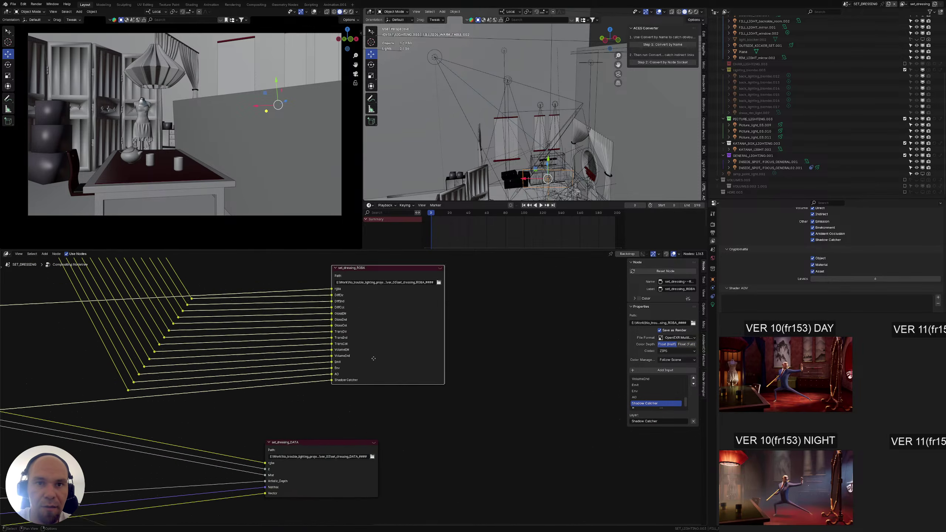
pyautogui.scroll(2, 332, 316)
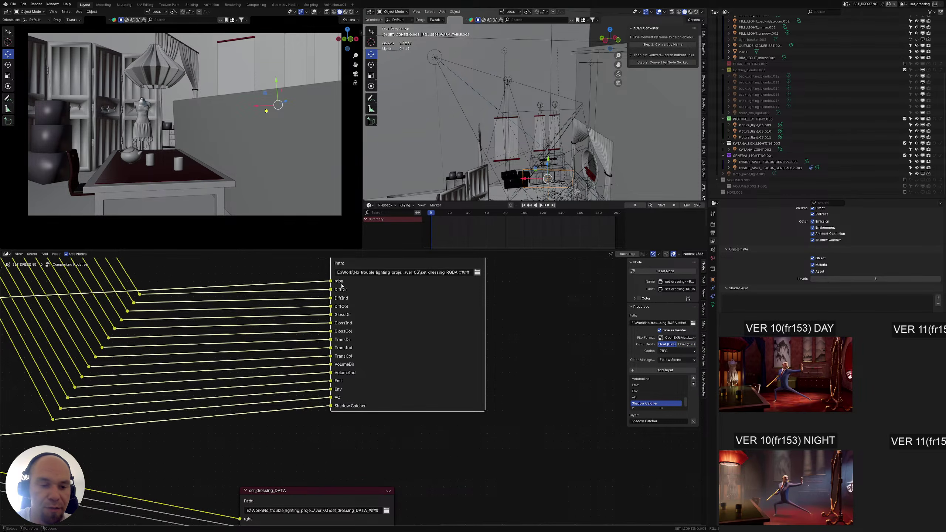
pyautogui.moveTo(351, 345); pyautogui.dragTo(383, 352, button='middle')
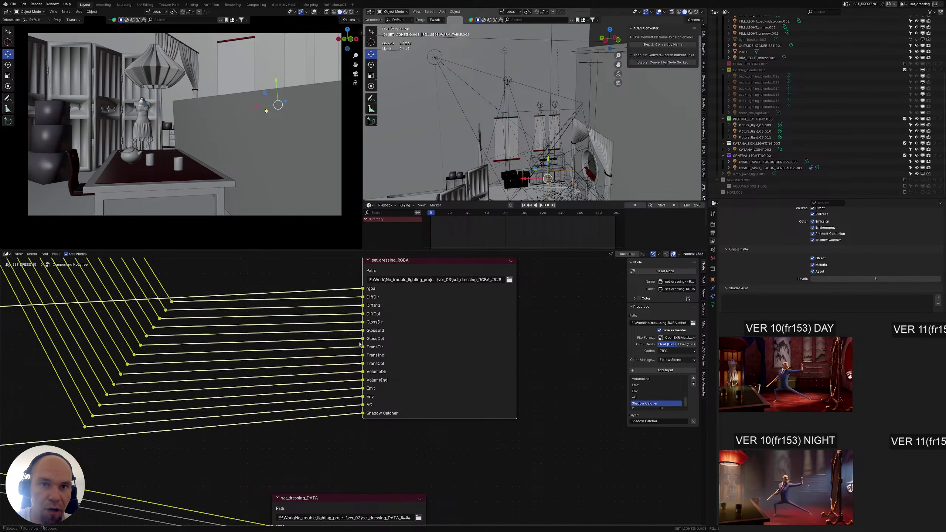
pyautogui.keyDown('shift'); pyautogui.scroll(-2, 377, 345); pyautogui.keyUp('shift')
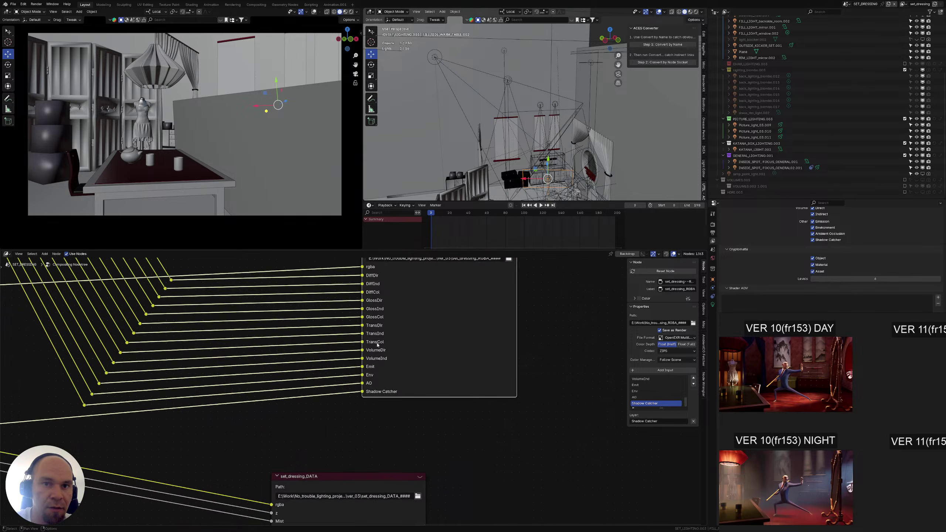
pyautogui.keyDown('shift'); pyautogui.scroll(-5, 369, 375); pyautogui.keyUp('shift')
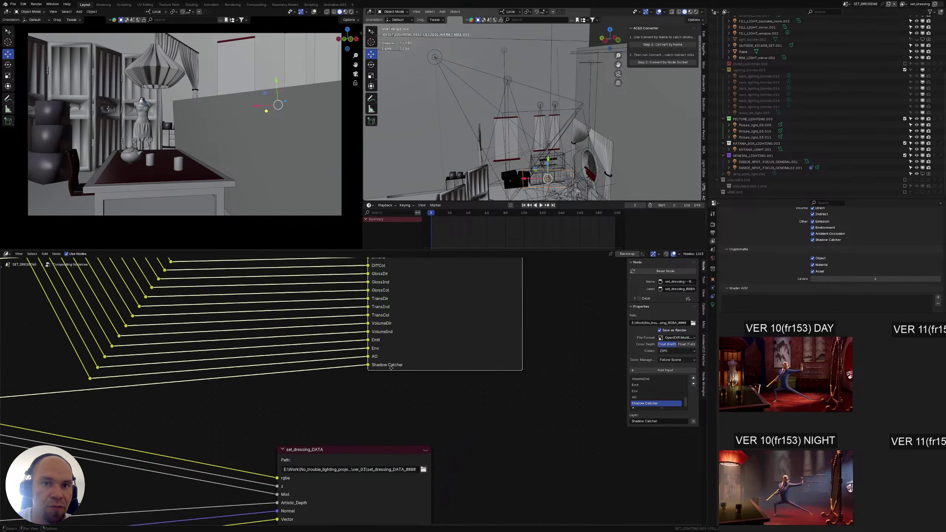
pyautogui.keyDown('shift'); pyautogui.scroll(-7, 423, 345); pyautogui.keyUp('shift')
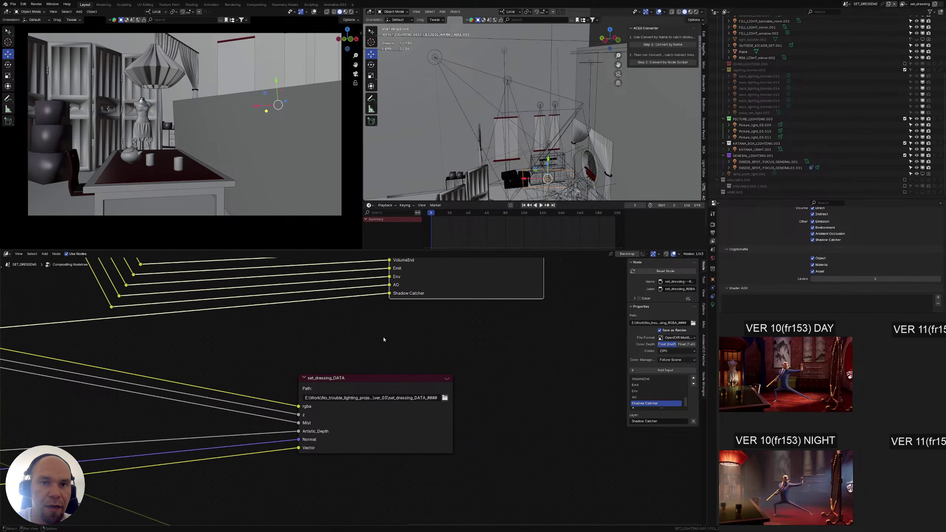
# Nudge the DATA output node slightly right and examine its inputs from rgba down to Vector
pyautogui.keyDown('ctrl'); pyautogui.hscroll(-6, 429, 357); pyautogui.keyUp('ctrl')
pyautogui.moveTo(434, 380); pyautogui.dragTo(446, 380)
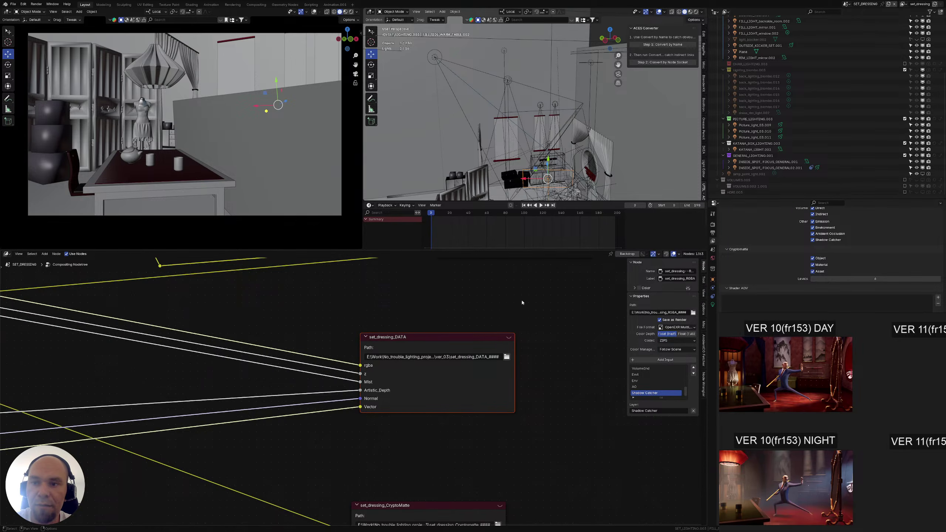
pyautogui.moveTo(378, 326); pyautogui.dragTo(335, 314, button='middle')
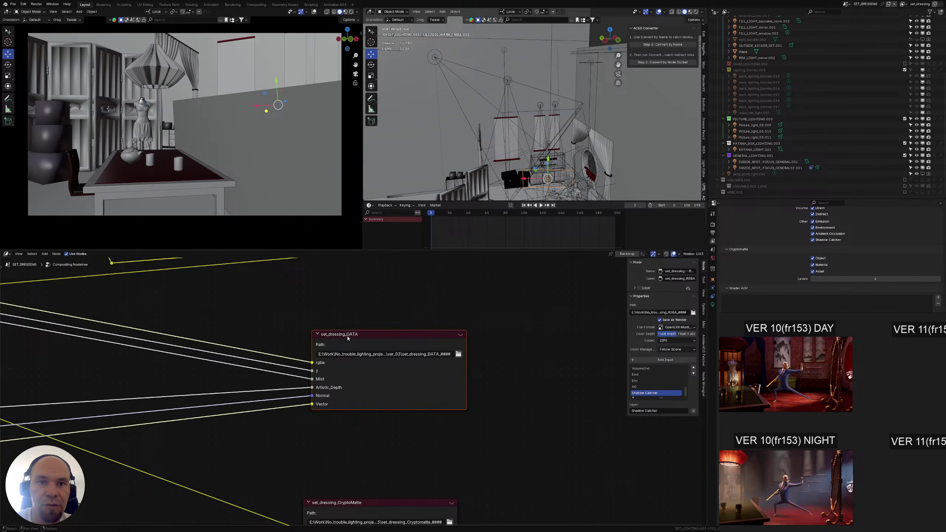
pyautogui.scroll(-1, 353, 336)
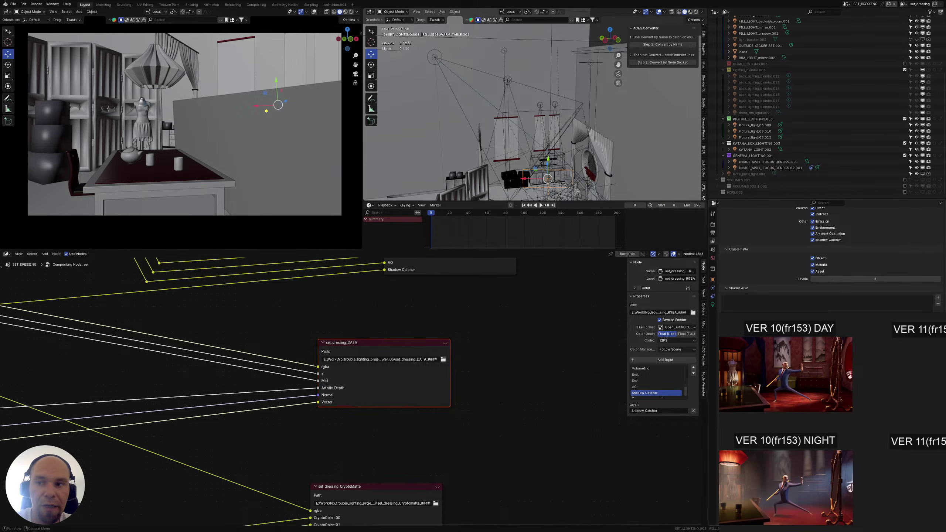
pyautogui.moveTo(290, 340); pyautogui.dragTo(294, 324, button='middle')
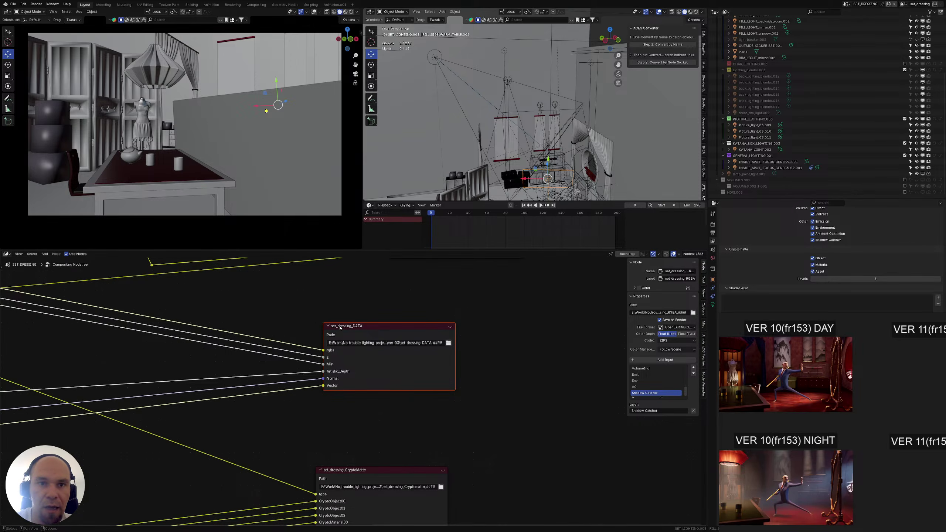
pyautogui.moveTo(346, 361); pyautogui.dragTo(351, 343, button='middle')
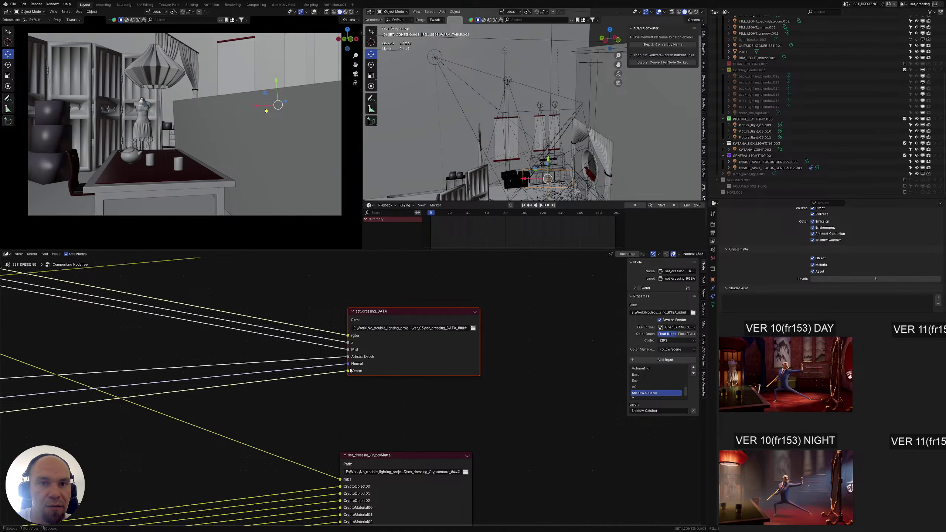
# Select the CryptoMatte output node and examine its inputs from rgba down to CryptoAsset02
pyautogui.moveTo(388, 402); pyautogui.dragTo(384, 312, button='middle')
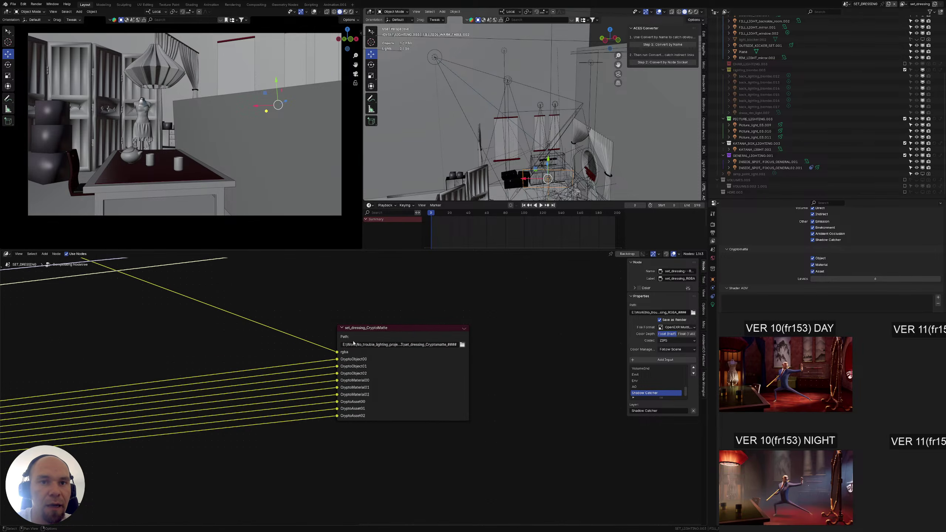
pyautogui.click(395, 409)
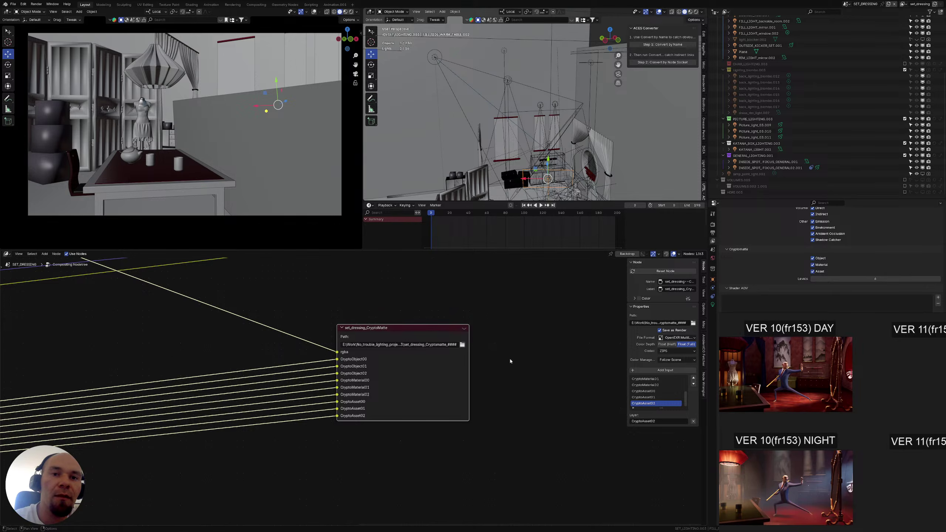
pyautogui.scroll(-2, 352, 380)
pyautogui.moveTo(333, 271); pyautogui.dragTo(383, 388, button='middle')
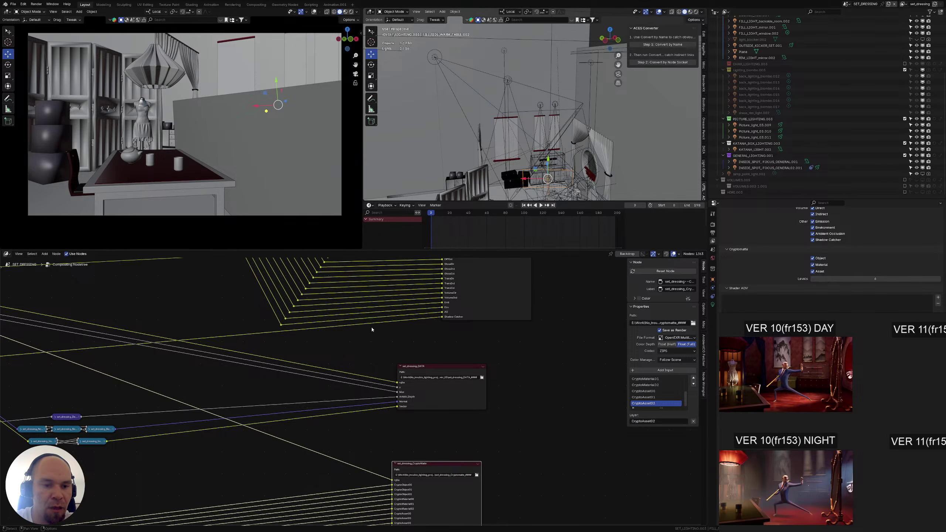
# Review the SET_DRESSING scene's output format and its render settings for sampling, denoising and lights
pyautogui.click(712, 232)
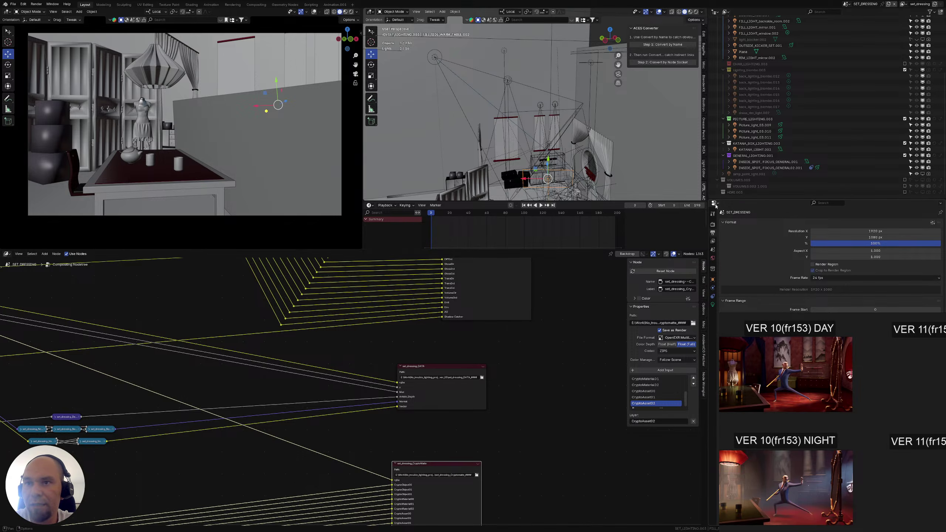
pyautogui.moveTo(387, 305); pyautogui.dragTo(417, 332, button='middle')
pyautogui.scroll(-1, 388, 328)
pyautogui.scroll(-1, 417, 333)
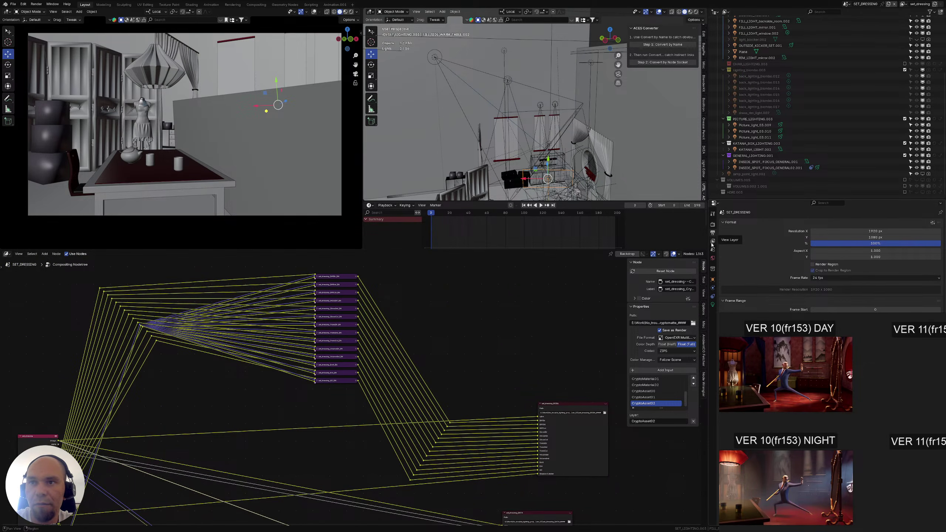
pyautogui.click(712, 224)
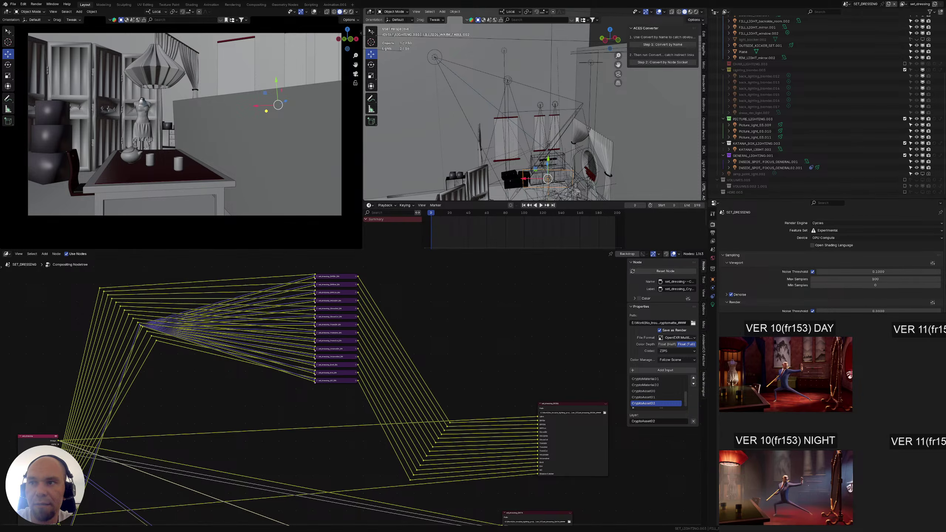
pyautogui.scroll(-4, 831, 261)
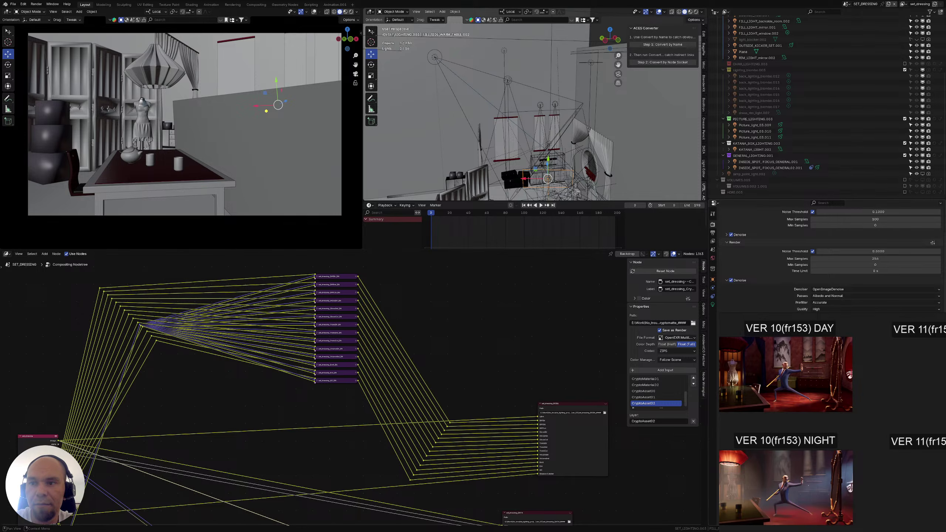
pyautogui.scroll(-3, 831, 261)
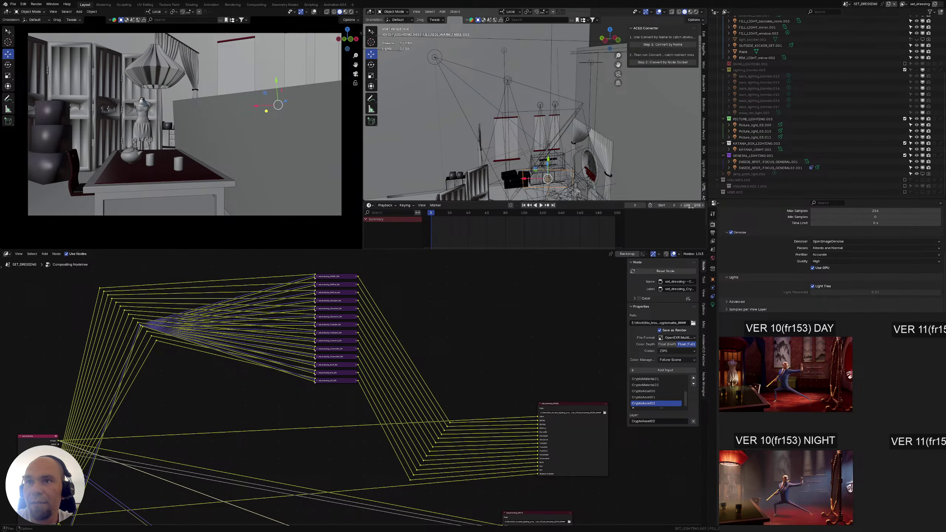
# Expand the Properties editor over the Outliner to full height and divide it into two side-by-side areas
pyautogui.moveTo(707, 208); pyautogui.dragTo(809, 14)
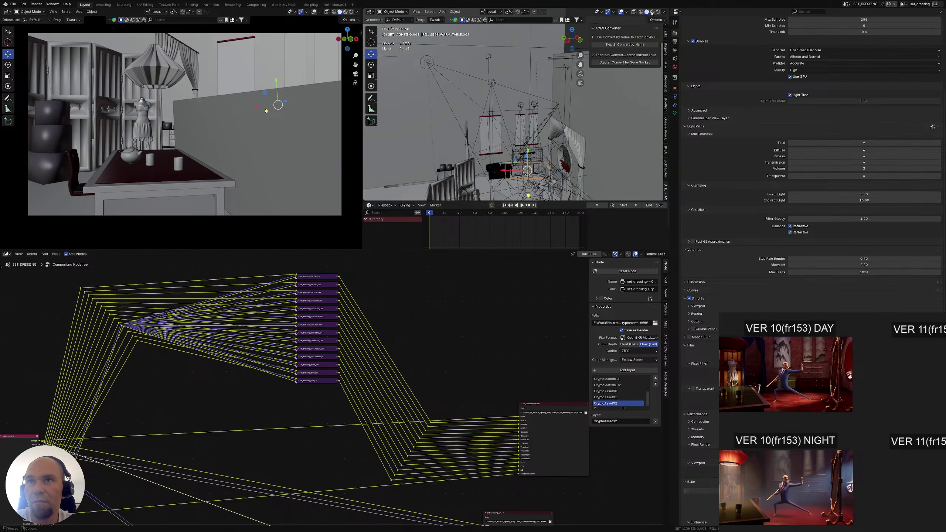
pyautogui.moveTo(944, 8); pyautogui.dragTo(793, 11)
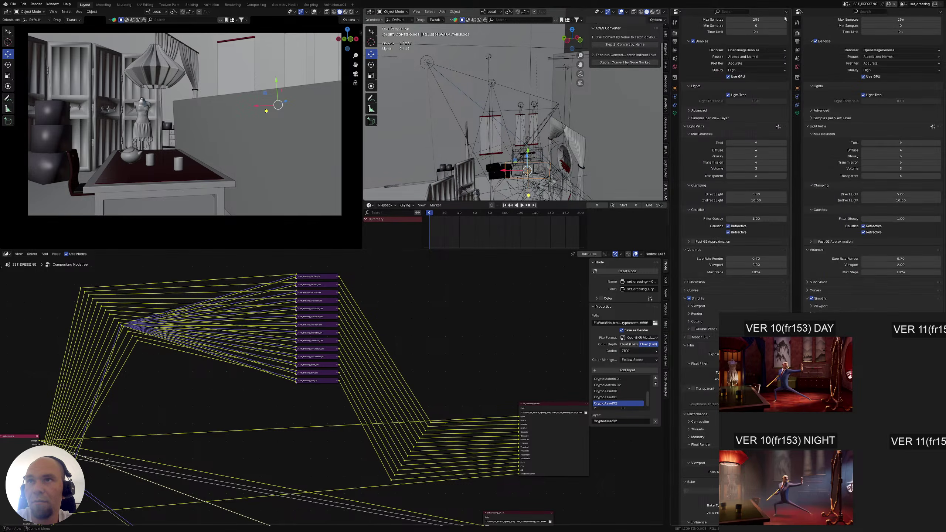
pyautogui.moveTo(670, 8); pyautogui.dragTo(944, 110)
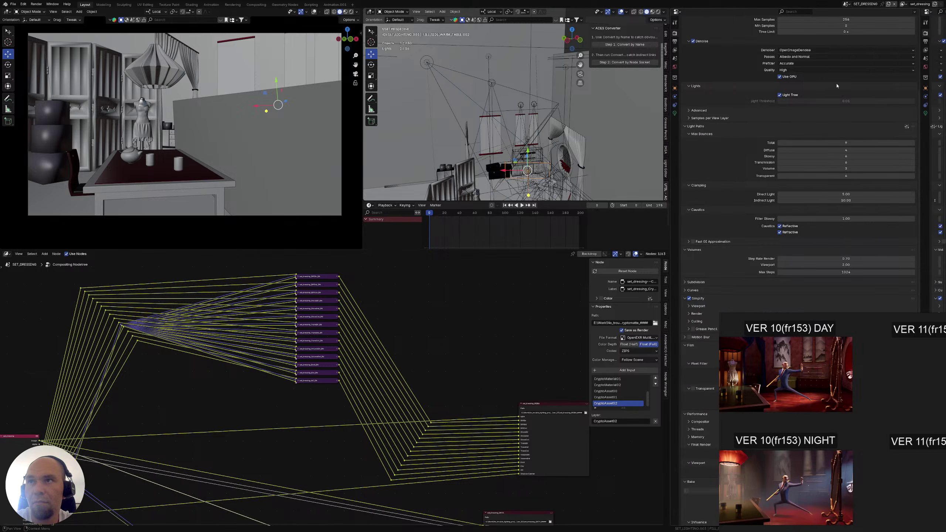
pyautogui.moveTo(920, 41); pyautogui.dragTo(824, 41)
# Turn the first of the two Properties areas into an Outliner and make it slightly narrower
pyautogui.click(677, 12)
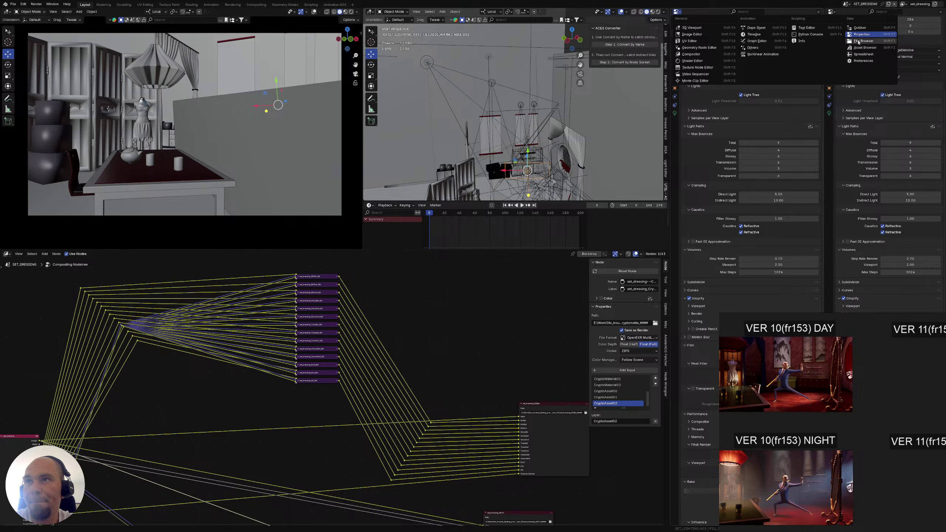
pyautogui.click(860, 27)
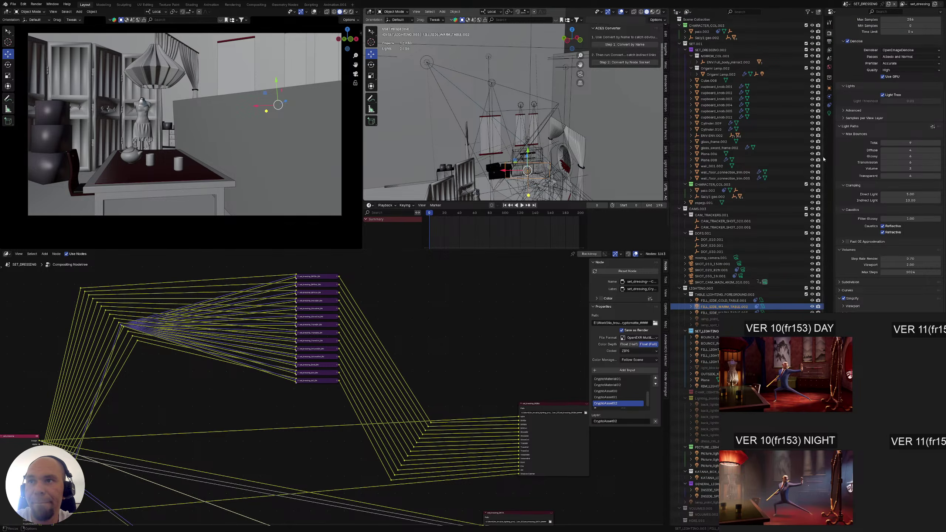
pyautogui.moveTo(824, 157); pyautogui.dragTo(798, 160)
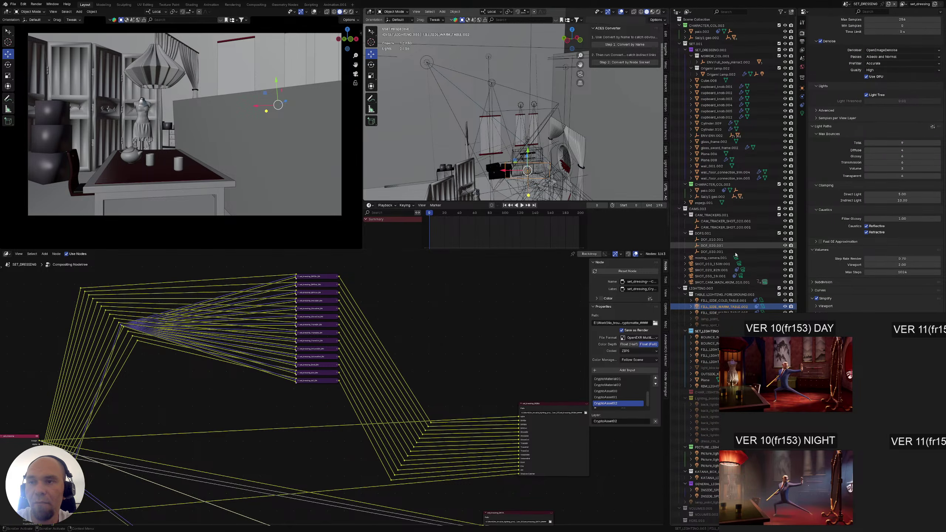
# Show the Disable in Viewports restriction column in the Outliner and widen the Outliner toward the 3D viewport
pyautogui.click(781, 12)
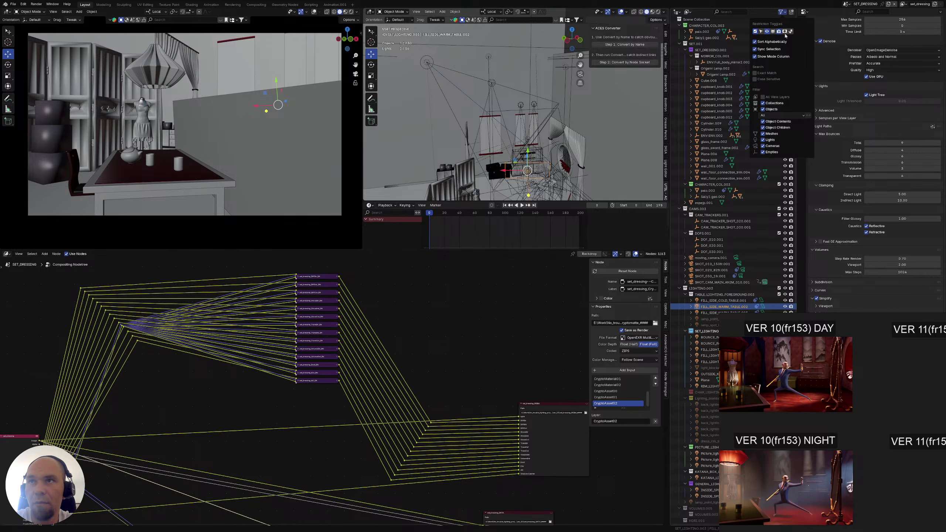
pyautogui.click(773, 32)
pyautogui.click(774, 32)
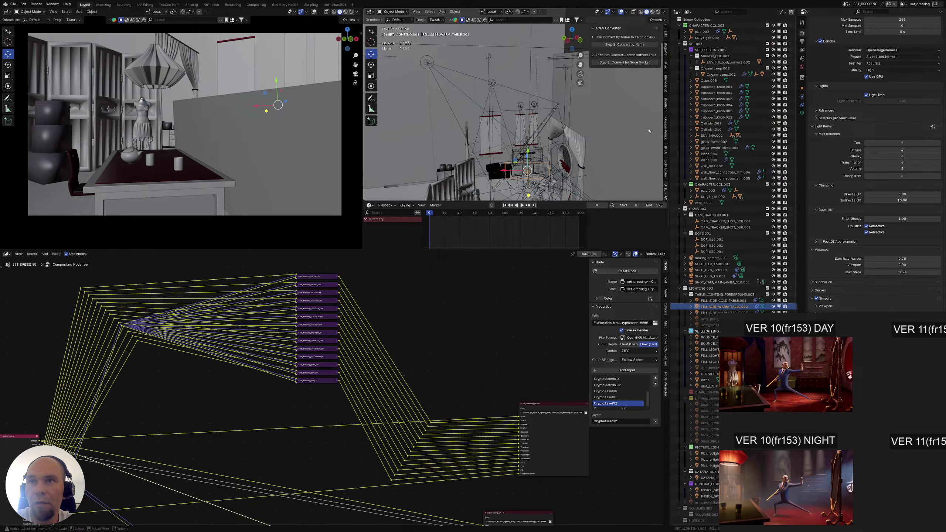
pyautogui.moveTo(669, 131); pyautogui.dragTo(647, 131)
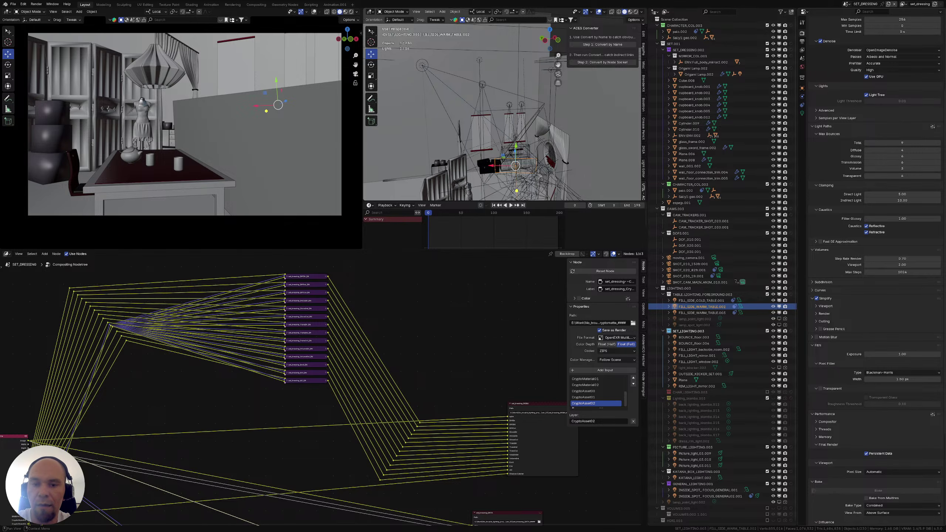
# Review the Cycles render settings from performance and film up to light paths and sampling
pyautogui.scroll(3, 876, 260)
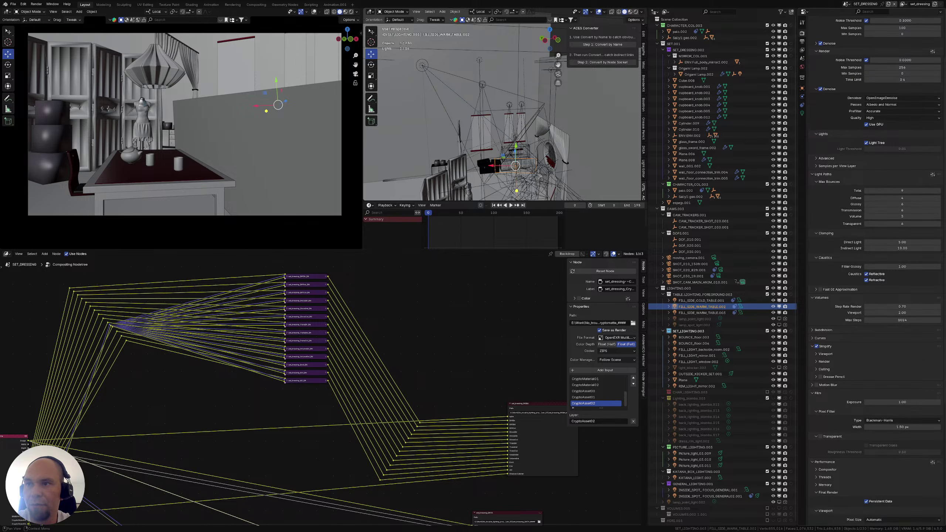
pyautogui.scroll(2, 901, 307)
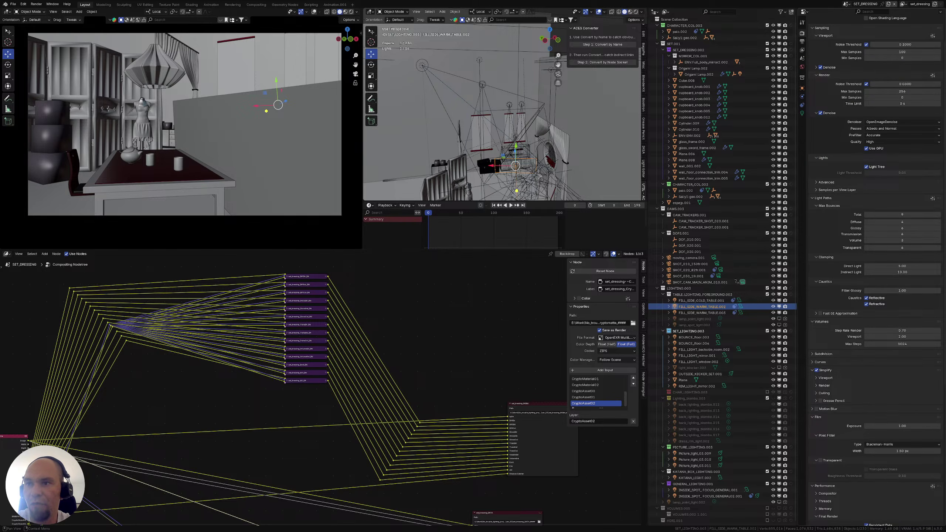
pyautogui.scroll(2, 901, 336)
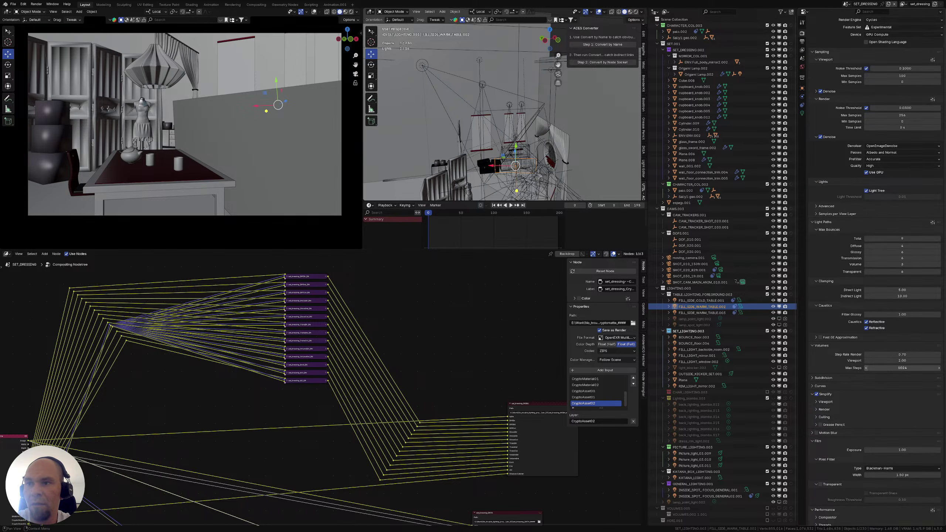
pyautogui.scroll(1, 876, 272)
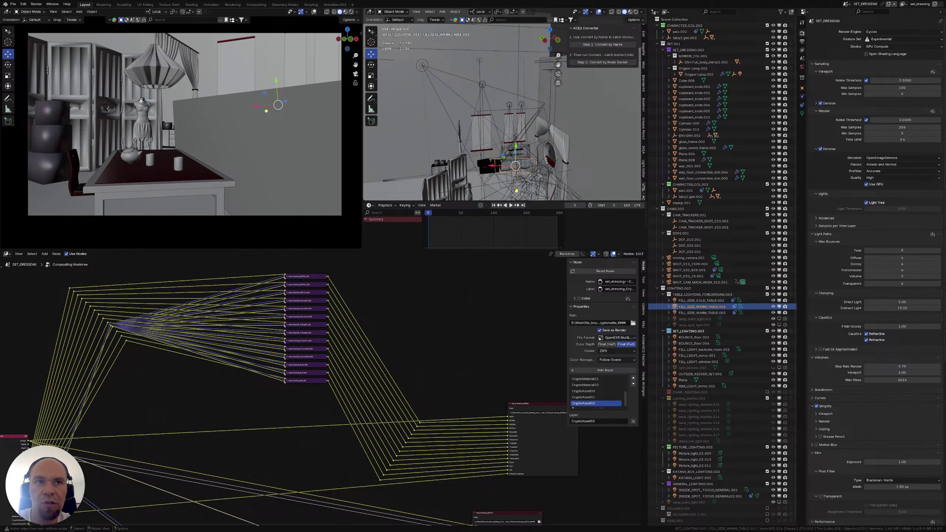
# Select the glass sword frame above the drawer cabinet and leave it in its original position
pyautogui.scroll(6, 503, 143)
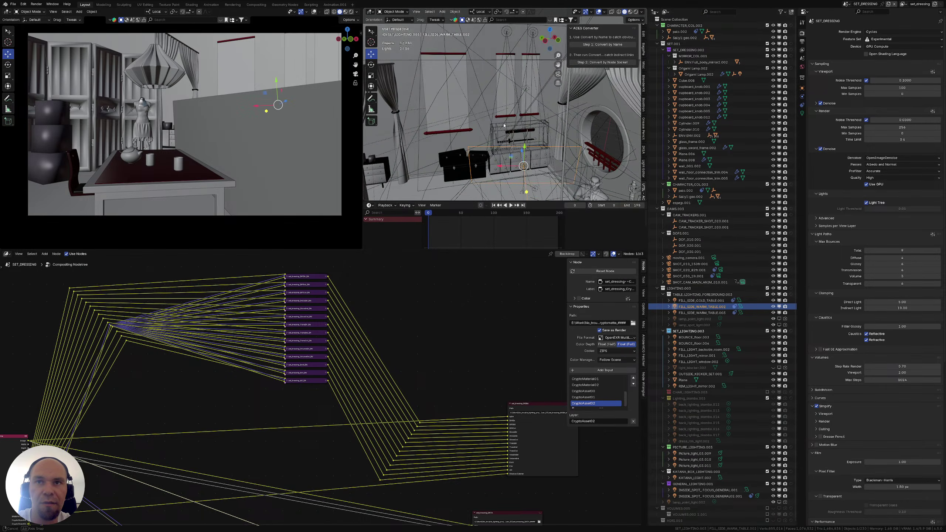
pyautogui.moveTo(502, 144); pyautogui.dragTo(532, 135, button='middle')
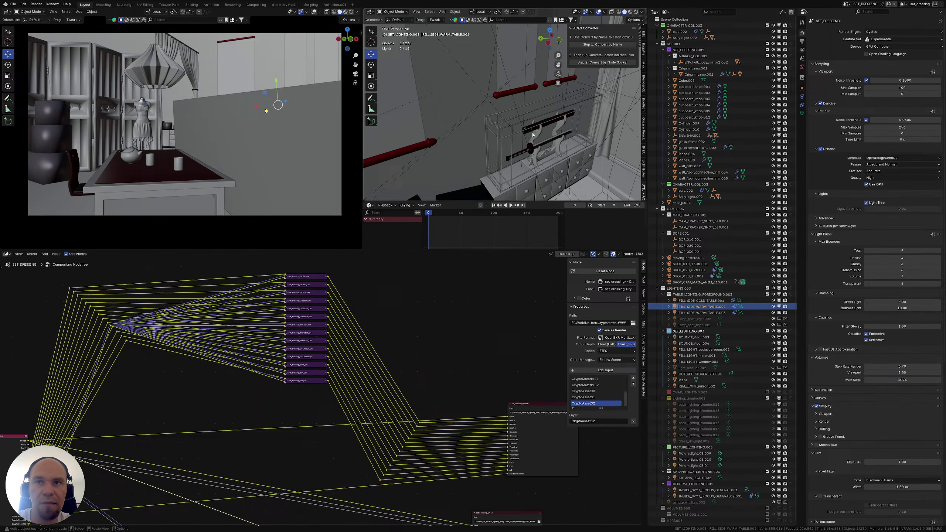
pyautogui.click(502, 135)
pyautogui.press('g')
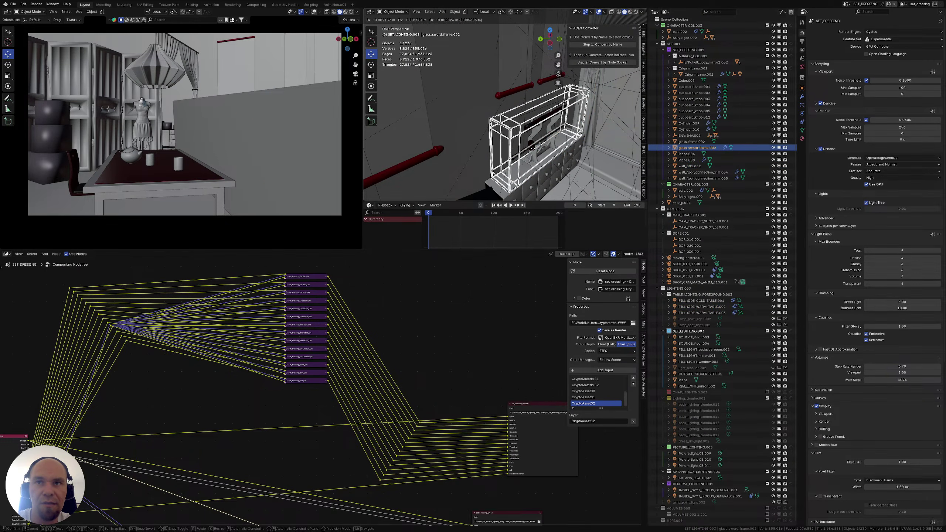
pyautogui.press('Escape')
pyautogui.scroll(-5, 530, 142)
pyautogui.moveTo(530, 142); pyautogui.dragTo(529, 132, button='middle')
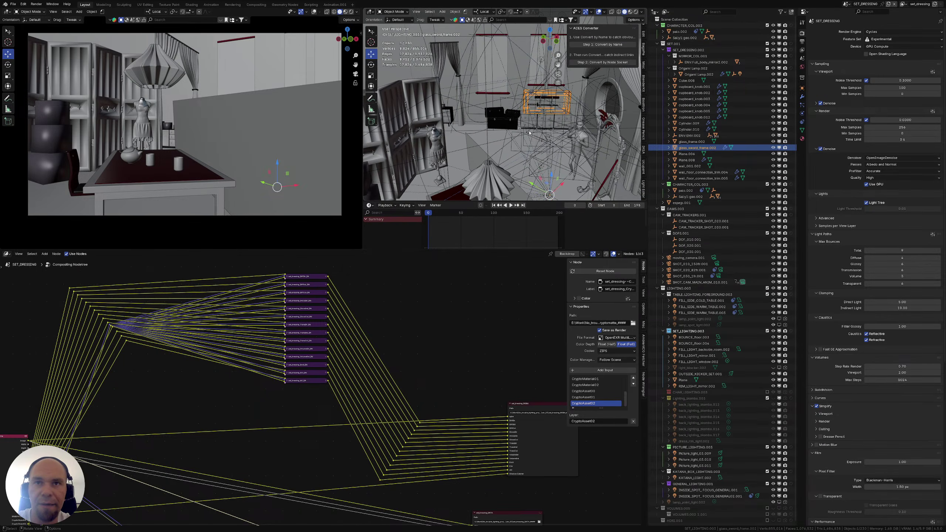
# Check the render Max Samples value and collapse the Render sampling and Bake sections
pyautogui.click(888, 127)
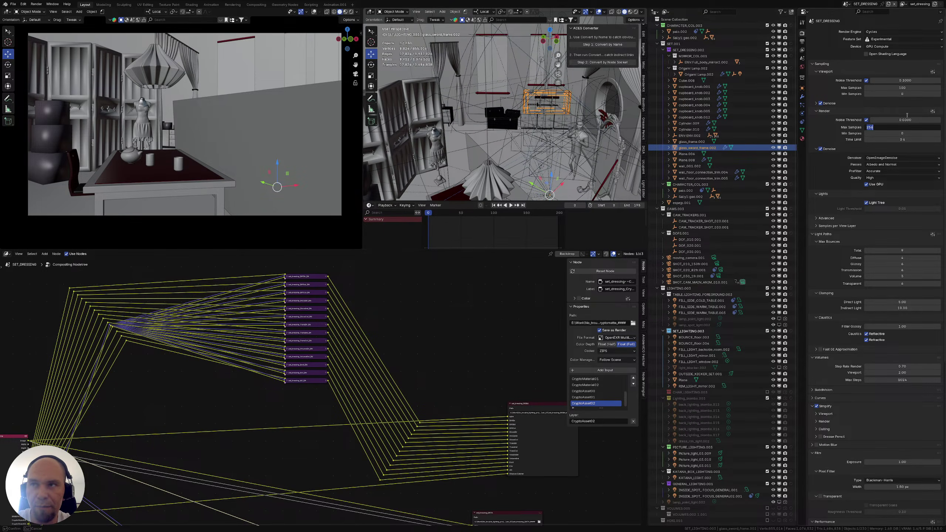
pyautogui.press('Return')
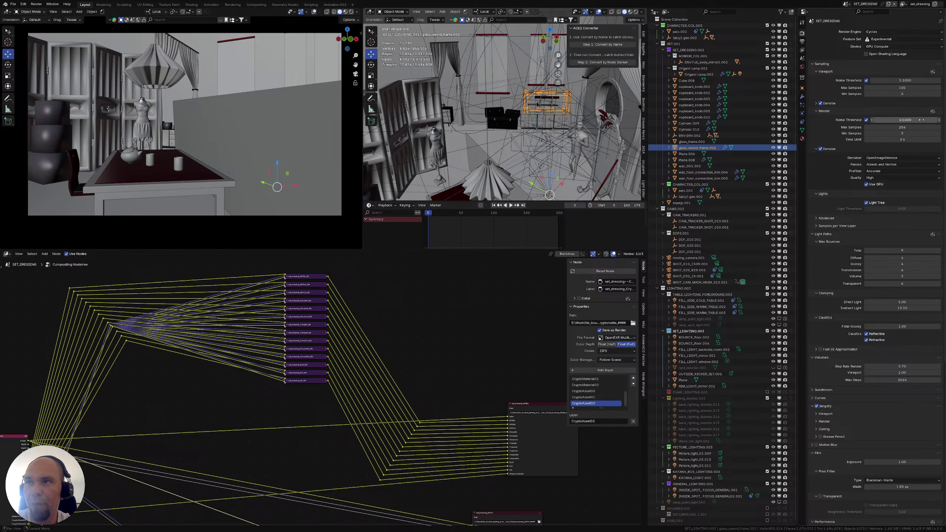
pyautogui.click(816, 112)
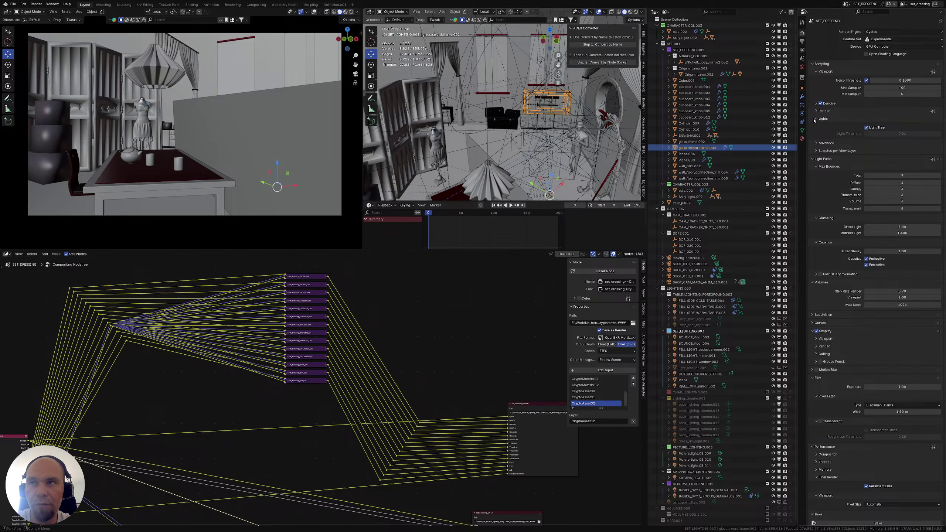
pyautogui.scroll(-10, 814, 120)
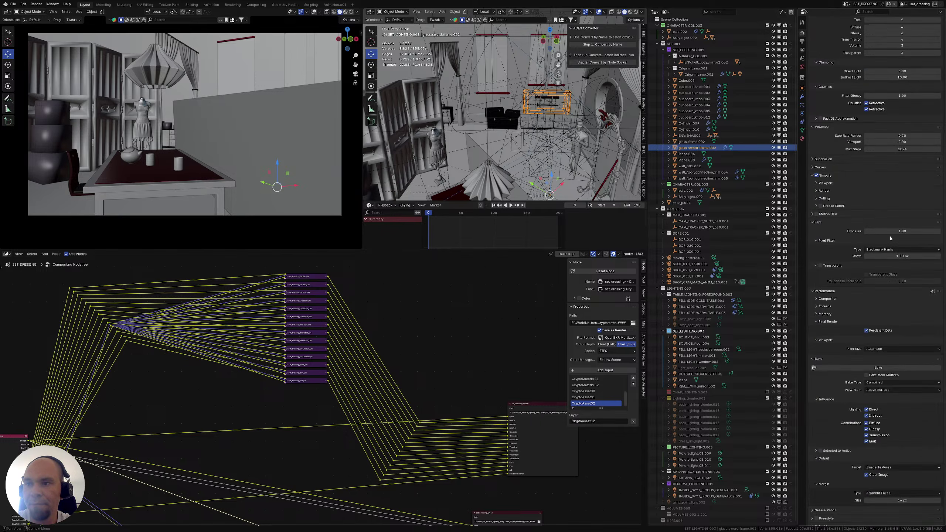
pyautogui.click(819, 353)
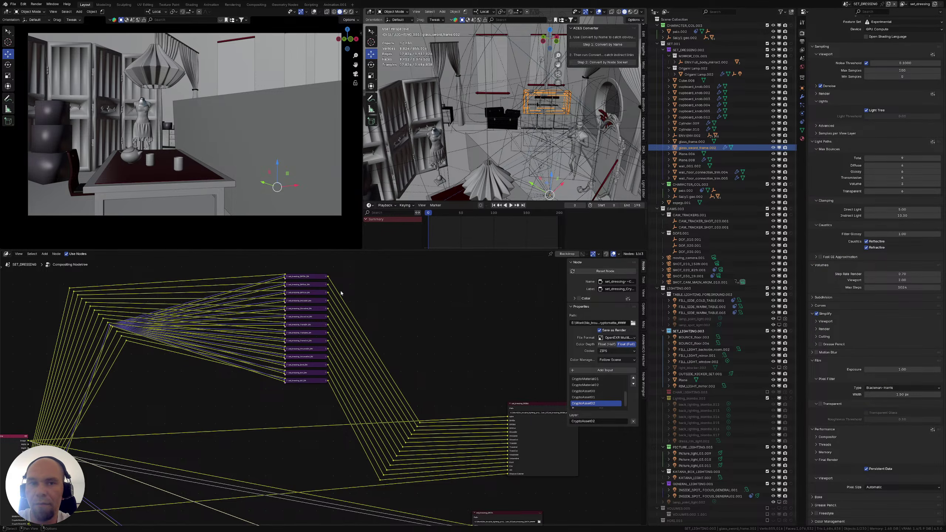
# Switch the compositor area to the Shader Editor for the glass frame material
pyautogui.moveTo(343, 296); pyautogui.dragTo(356, 314, button='middle')
pyautogui.click(5, 254)
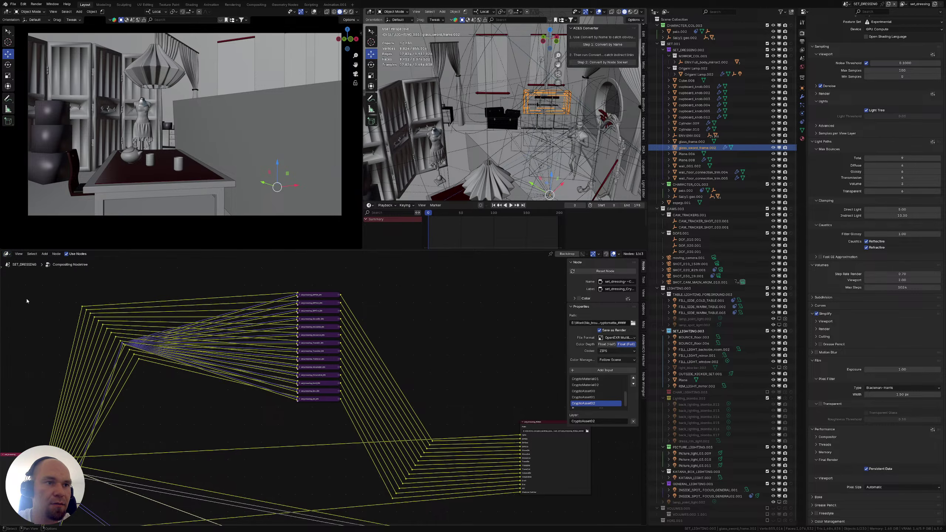
pyautogui.click(22, 303)
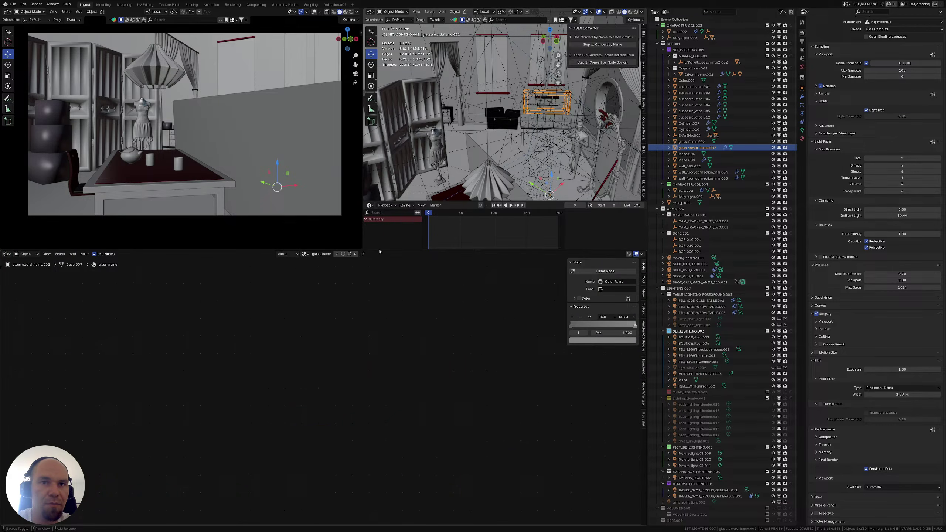
# Shrink the node editor and timeline and enlarge the perspective viewport, with the table framed in view
pyautogui.moveTo(379, 250); pyautogui.dragTo(378, 317)
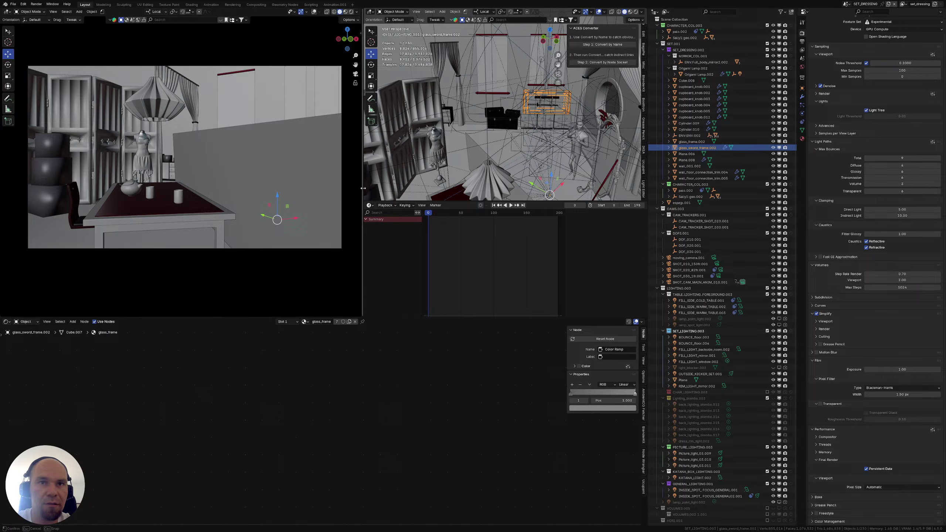
pyautogui.moveTo(363, 188); pyautogui.dragTo(327, 188)
pyautogui.moveTo(447, 202); pyautogui.dragTo(447, 278)
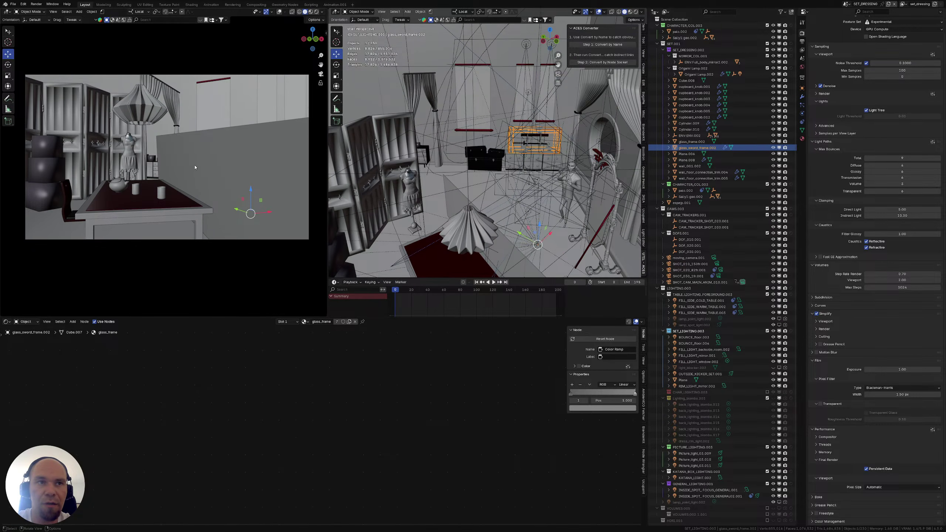
pyautogui.keyDown('shift'); pyautogui.moveTo(455, 189); pyautogui.dragTo(495, 127, button='middle'); pyautogui.keyUp('shift')
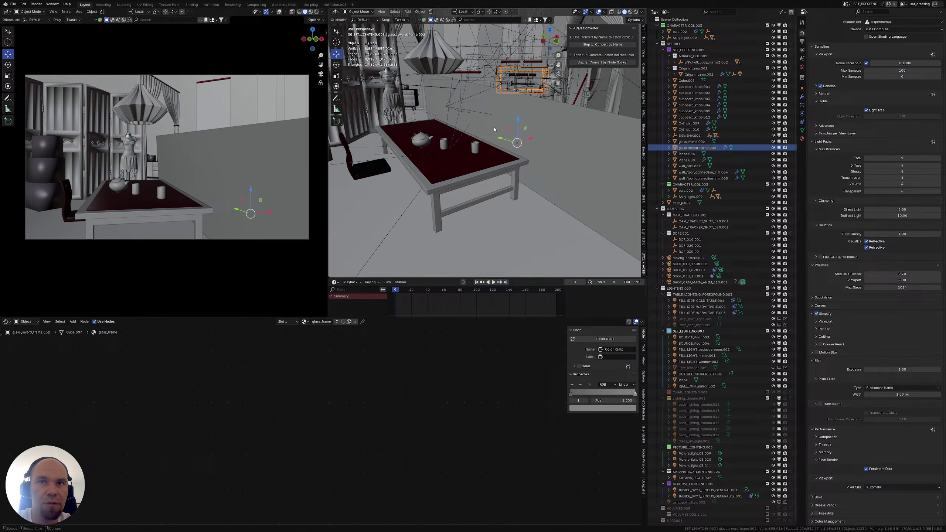
# Select the large plane beside the table and show the selectability toggles in the Outliner
pyautogui.click(522, 158)
pyautogui.moveTo(522, 158); pyautogui.dragTo(469, 202, button='middle')
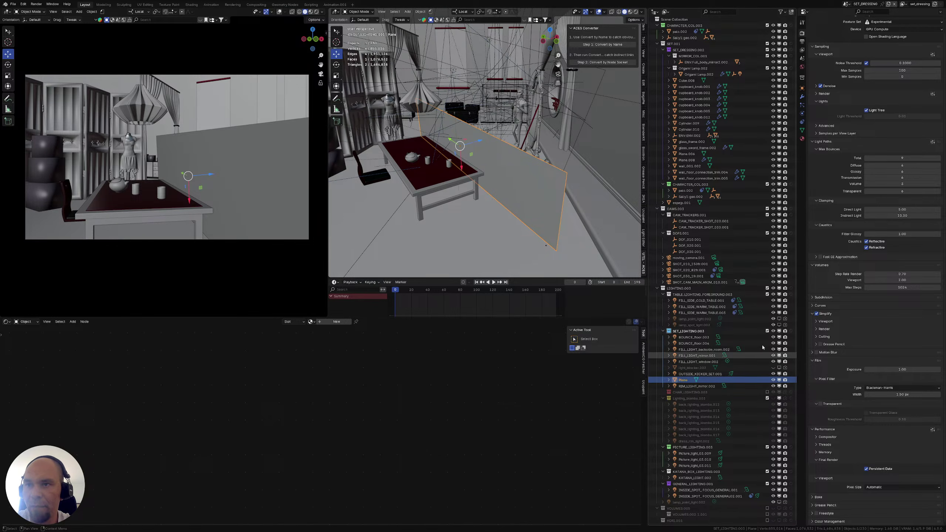
pyautogui.click(784, 12)
pyautogui.click(762, 31)
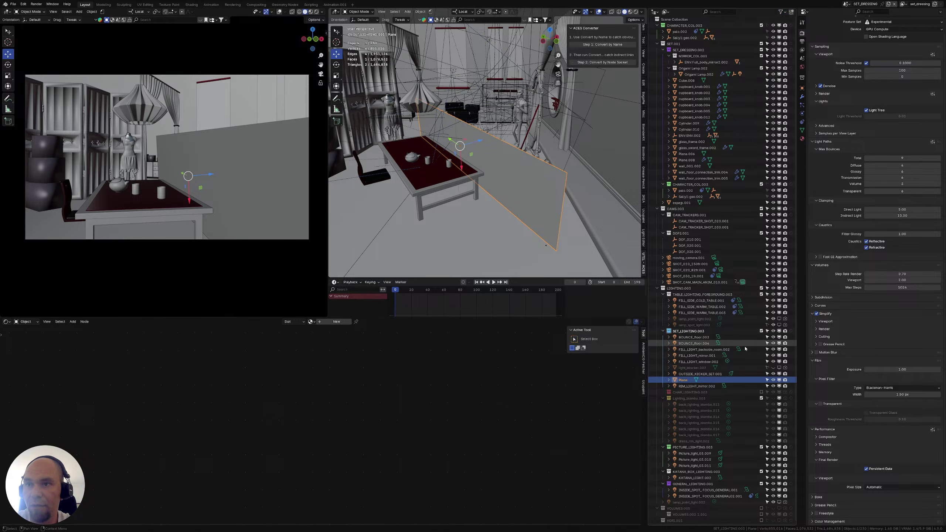
# Rename the selected plane as shadow_blocker
pyautogui.doubleClick(684, 380)
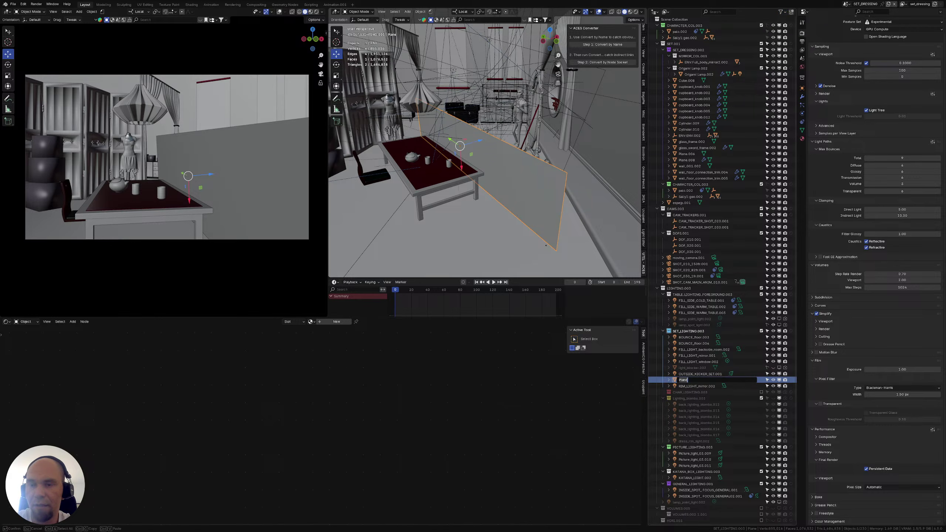
pyautogui.write('shadow_')
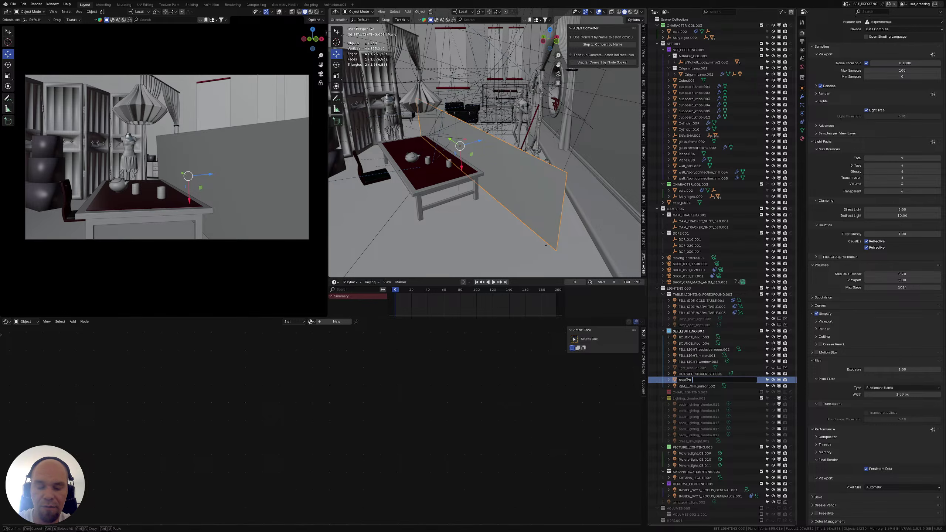
pyautogui.write('blocker')
pyautogui.press('Return')
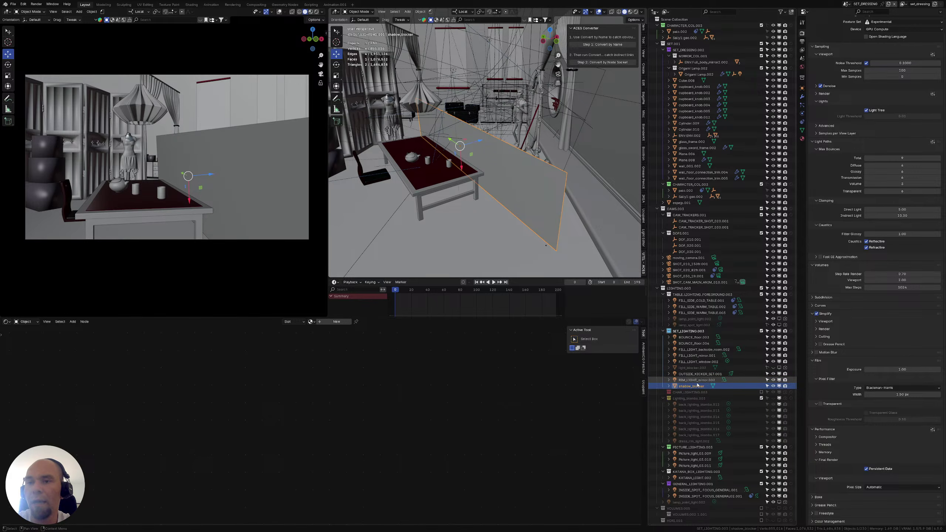
# Rename the plane beside the table as light_blocker
pyautogui.doubleClick(688, 387)
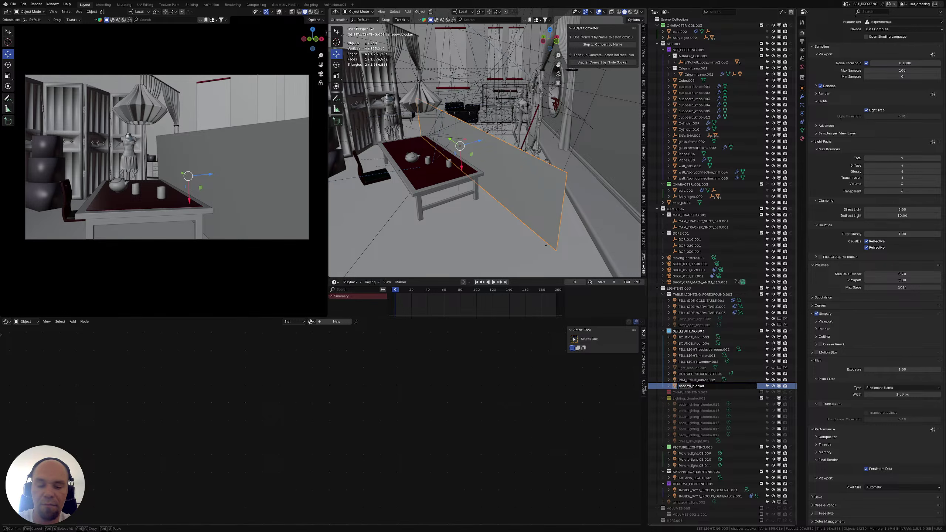
pyautogui.press('Delete')
pyautogui.press('Delete')
pyautogui.press('Delete')
pyautogui.press('Delete')
pyautogui.press('Delete')
pyautogui.press('Delete')
pyautogui.write('lightbloc')
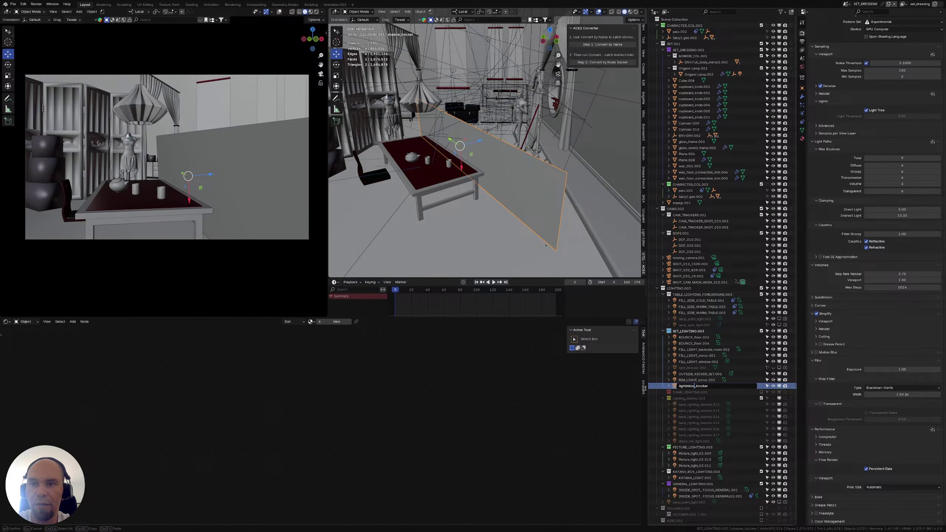
pyautogui.press('BackSpace')
pyautogui.press('BackSpace')
pyautogui.press('BackSpace')
pyautogui.press('BackSpace')
pyautogui.press('Return')
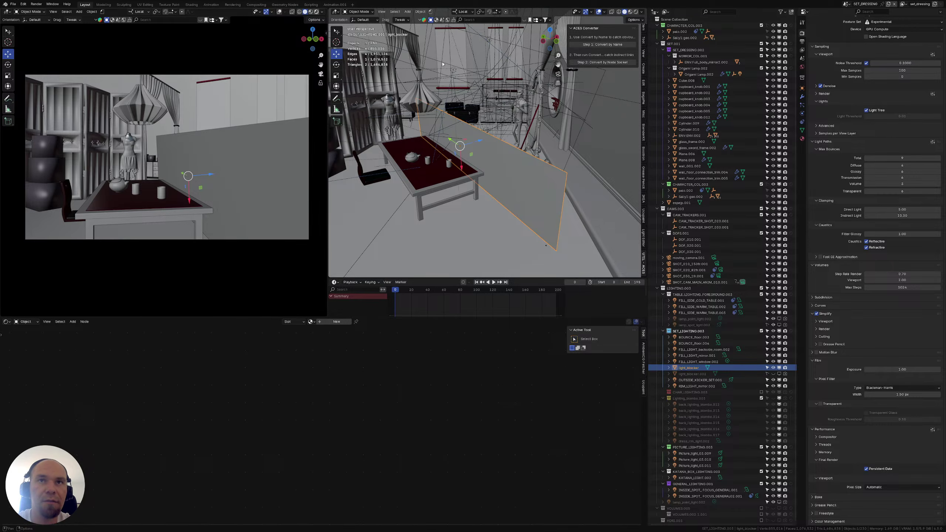
# Switch the camera viewport to Rendered shading and frame the table and light blocker in the perspective viewport
pyautogui.press('z')
pyautogui.press('8')
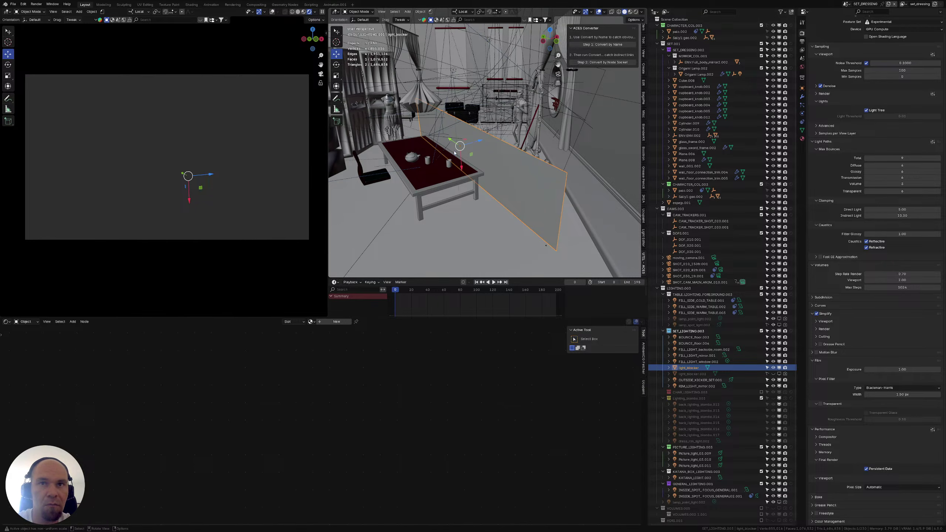
pyautogui.moveTo(454, 153); pyautogui.dragTo(488, 172, button='middle')
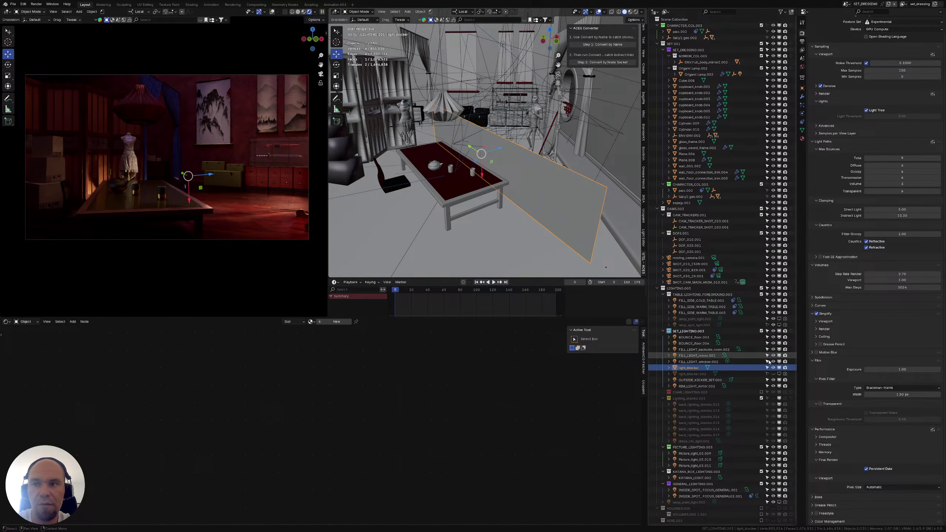
# Compare the rendered camera view with light_blocker disabled and enabled in viewports, including at a later frame, leaving it enabled
pyautogui.click(778, 368)
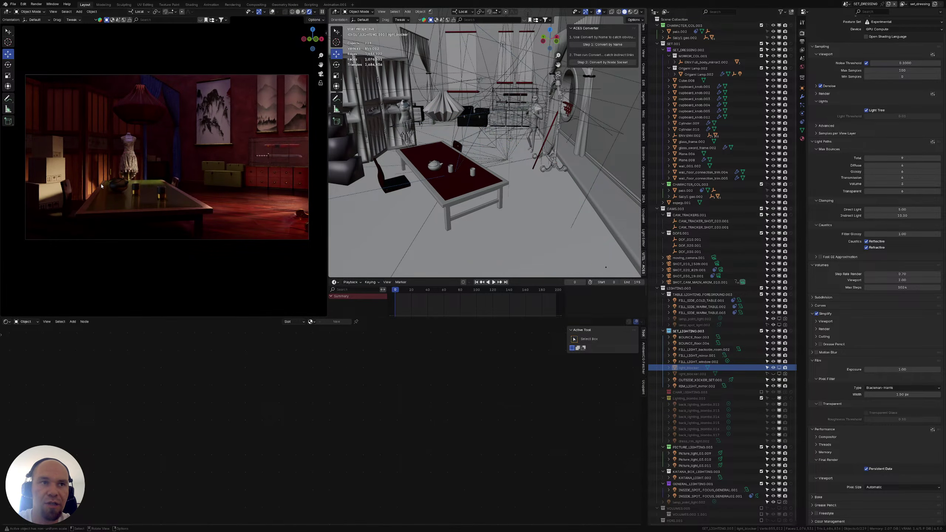
pyautogui.hotkey('ctrl', 'z')
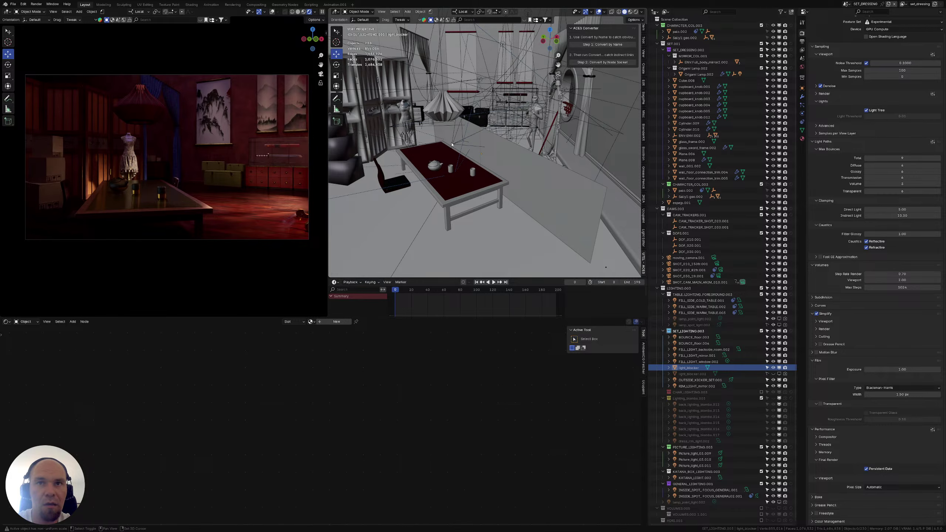
pyautogui.scroll(2, 477, 173)
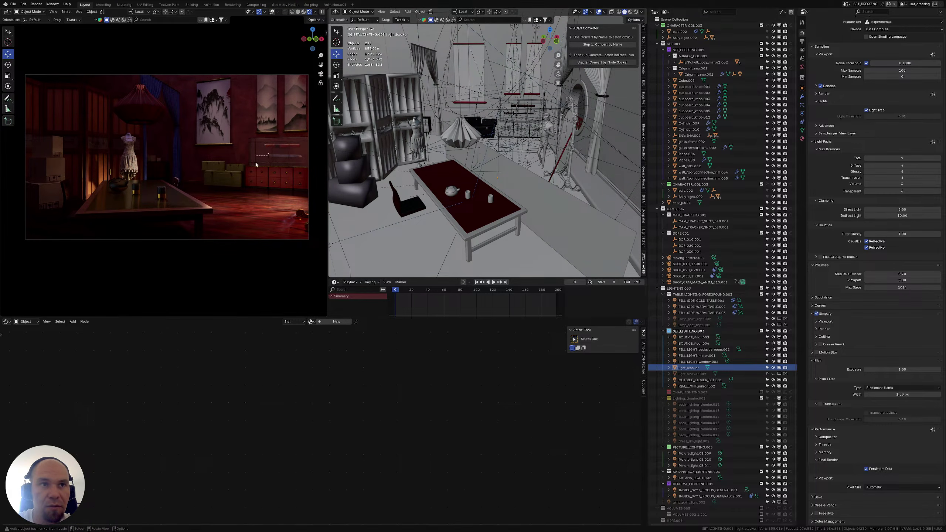
pyautogui.click(779, 368)
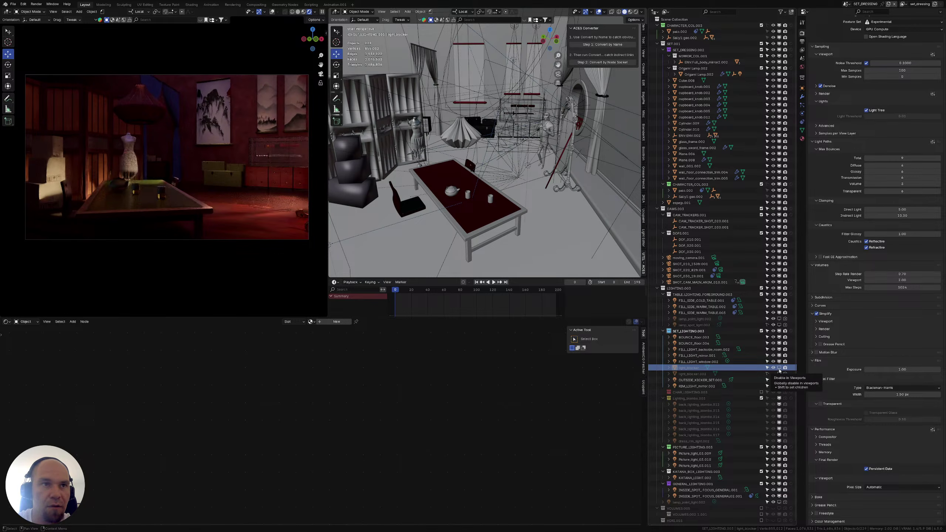
pyautogui.click(779, 368)
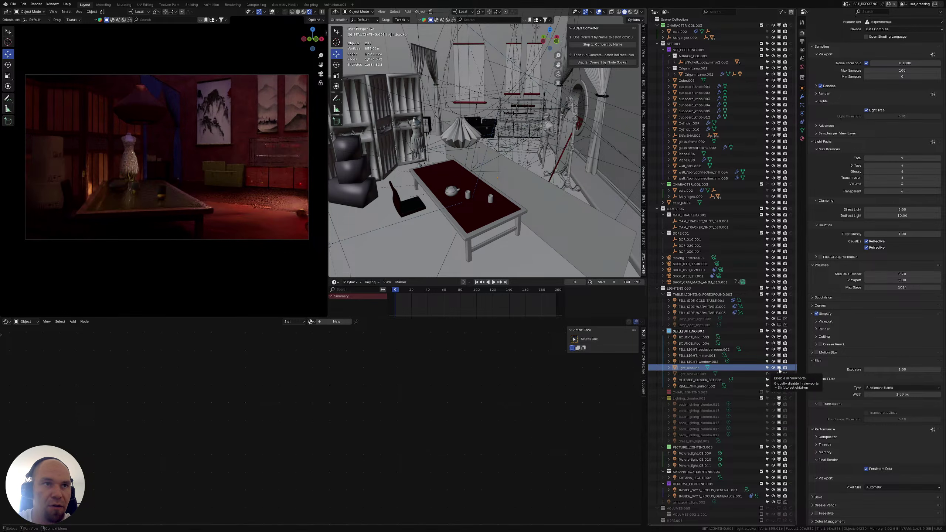
pyautogui.click(779, 368)
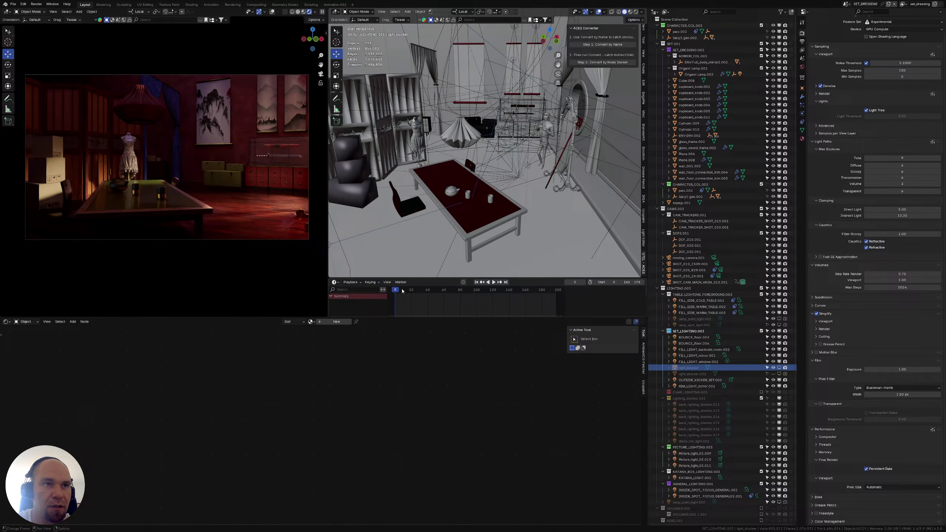
pyautogui.press('space')
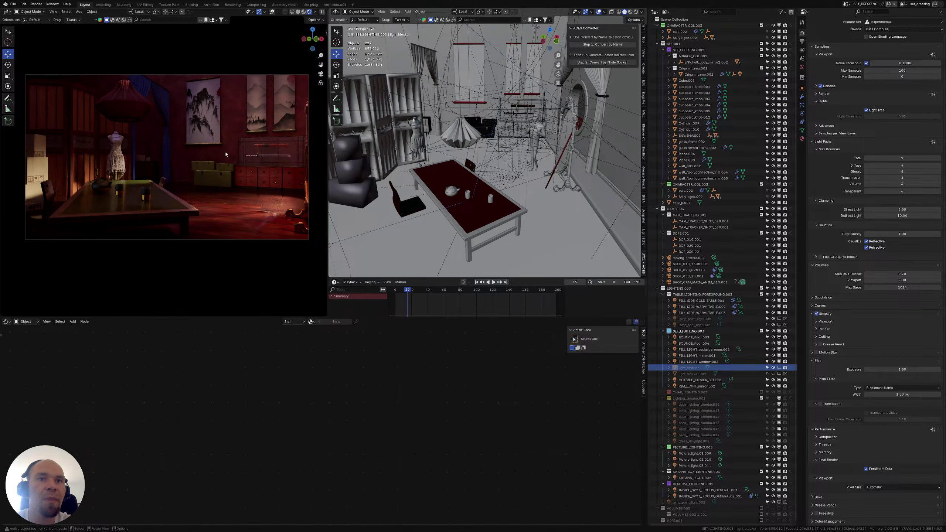
pyautogui.click(779, 368)
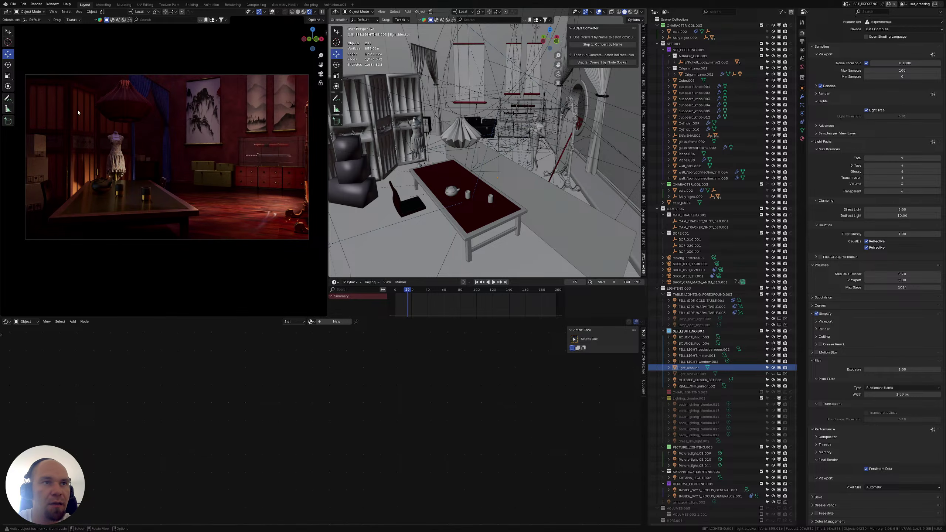
# Check the rendered lighting along the camera move at about frames 40, 58 and 105
pyautogui.press('w')
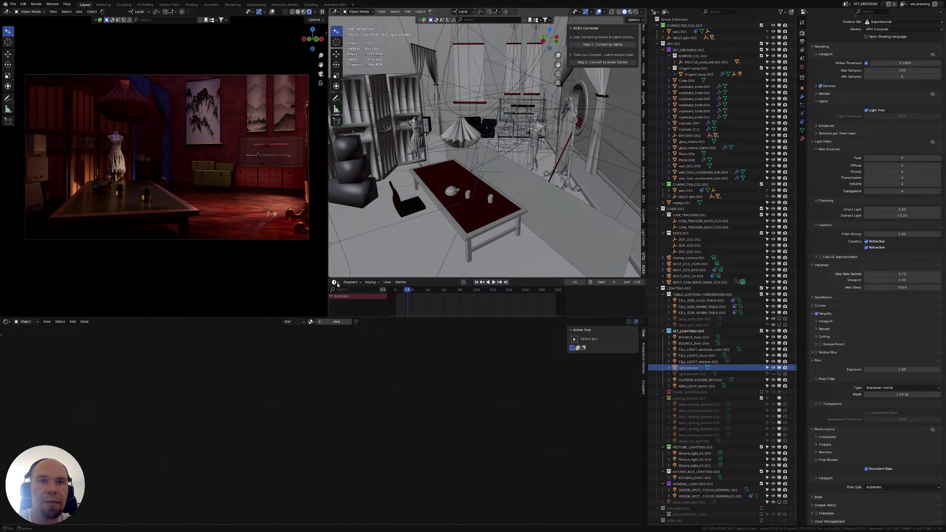
pyautogui.press('Up')
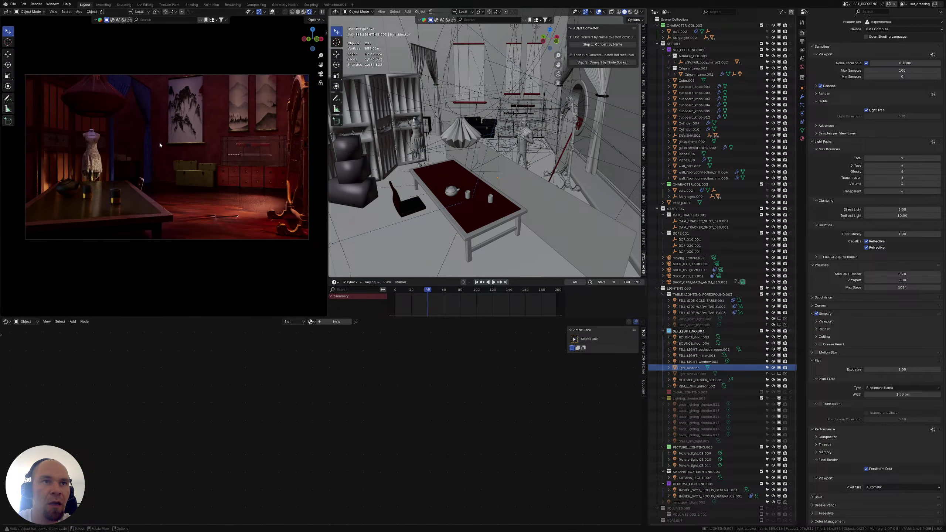
pyautogui.click(442, 293)
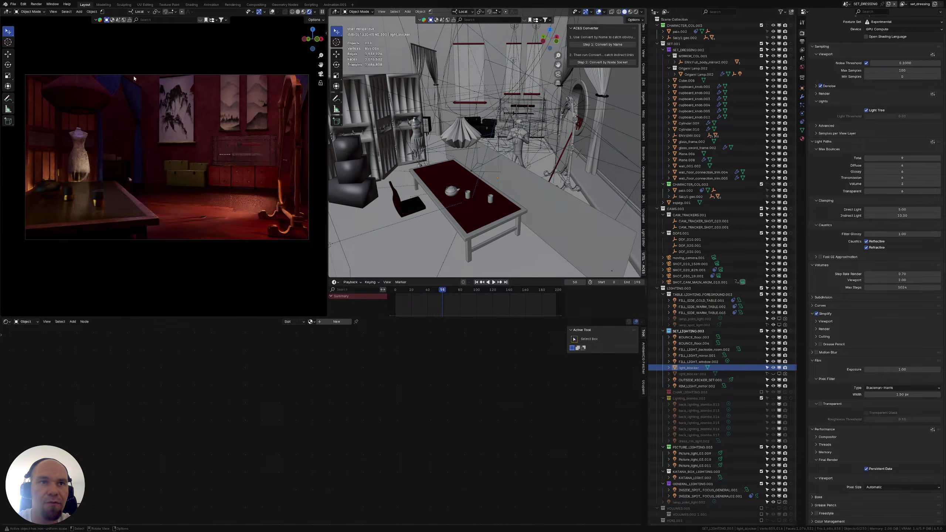
pyautogui.click(480, 294)
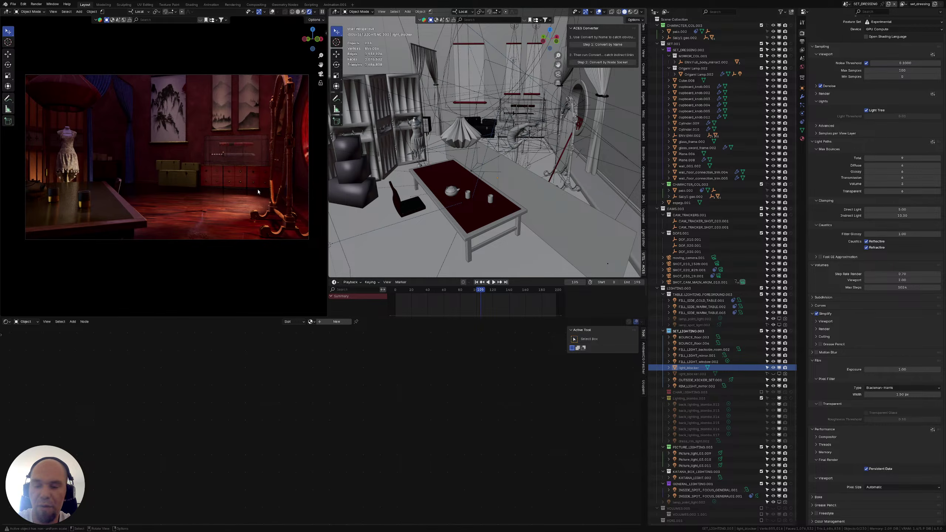
# Leave the camera view and inspect the rendered teapot, cups and tabletop up close
pyautogui.press('KP_0')
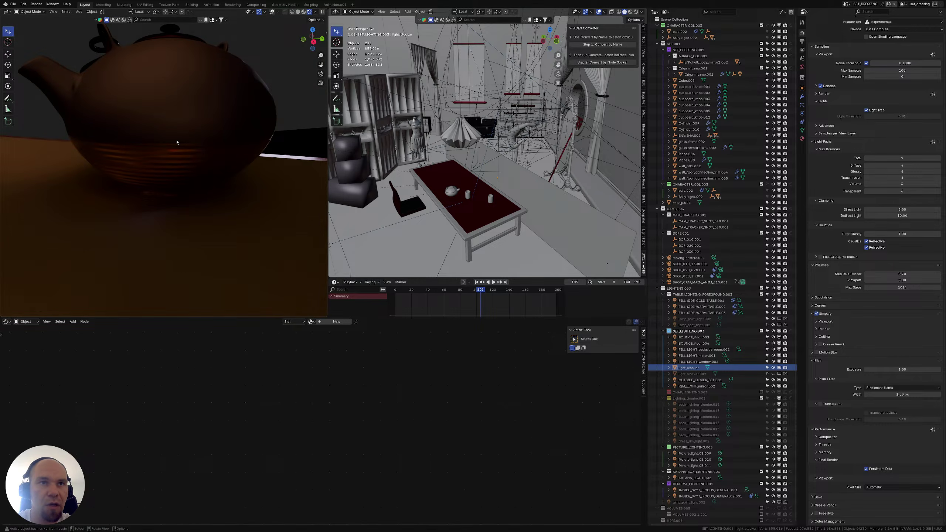
pyautogui.moveTo(177, 142); pyautogui.dragTo(159, 123, button='middle')
pyautogui.scroll(-6, 177, 141)
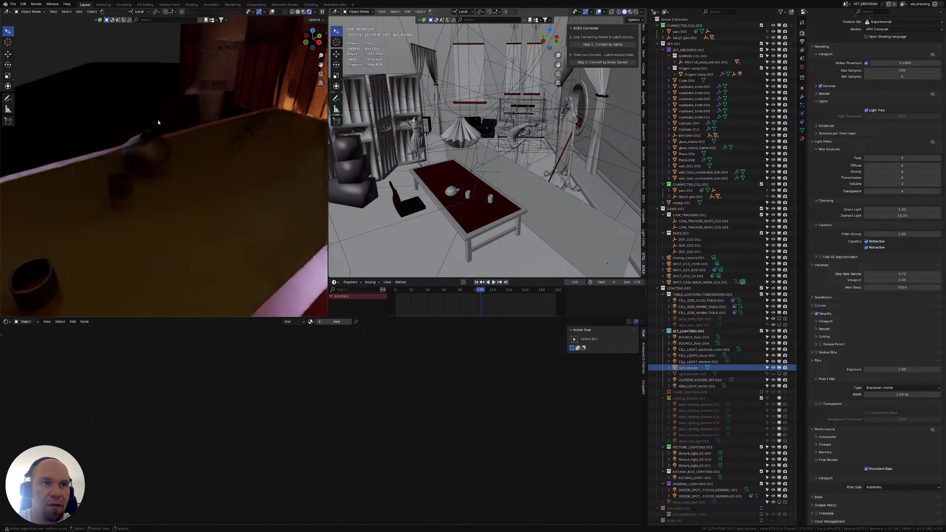
pyautogui.moveTo(150, 213); pyautogui.dragTo(178, 209, button='middle')
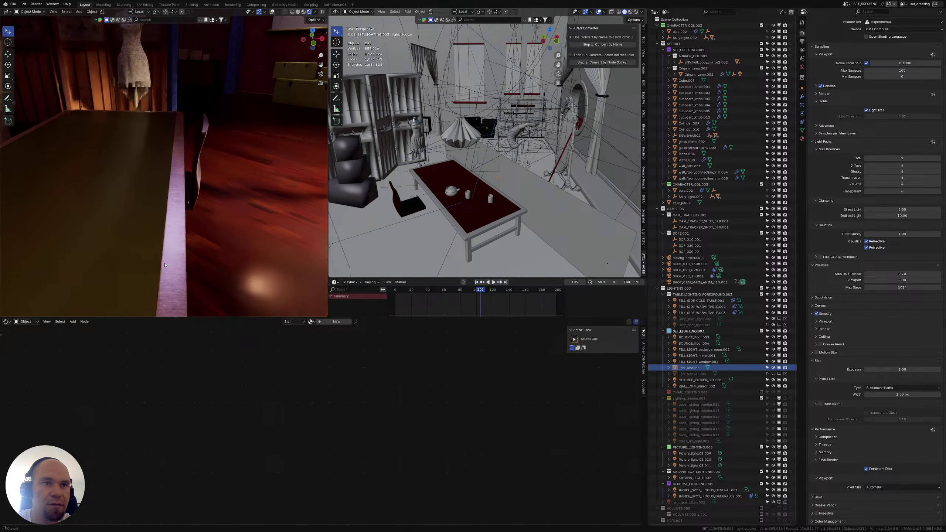
pyautogui.moveTo(194, 218); pyautogui.dragTo(106, 223, button='middle')
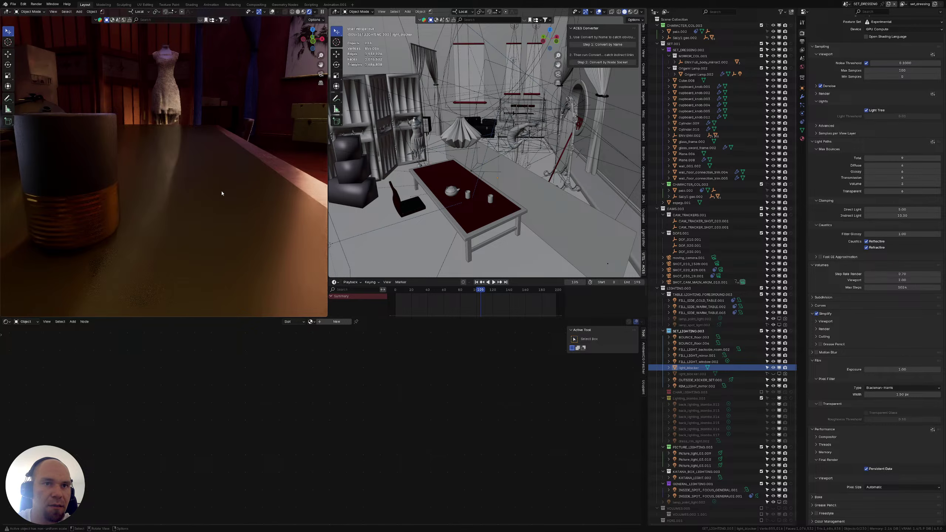
# Select the table and examine its table_glass material nodes in the Shader Editor
pyautogui.click(207, 228)
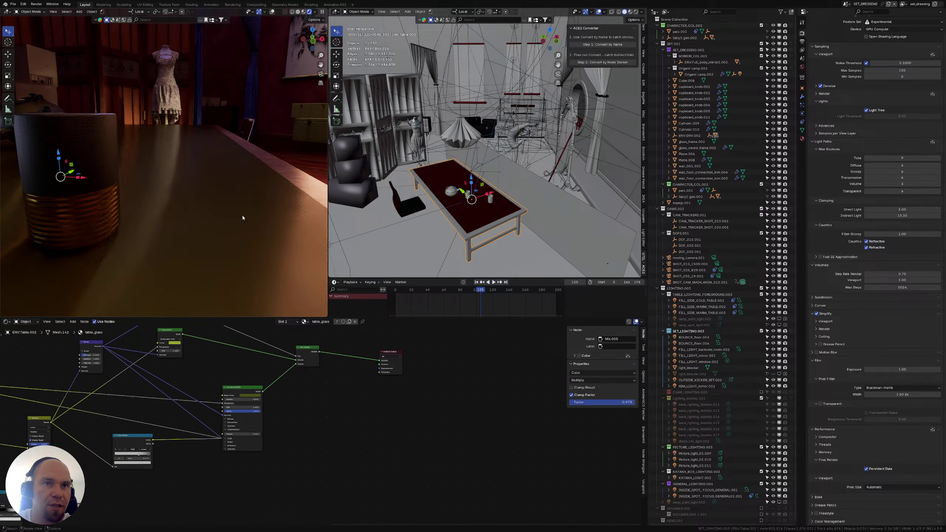
pyautogui.scroll(-3, 374, 402)
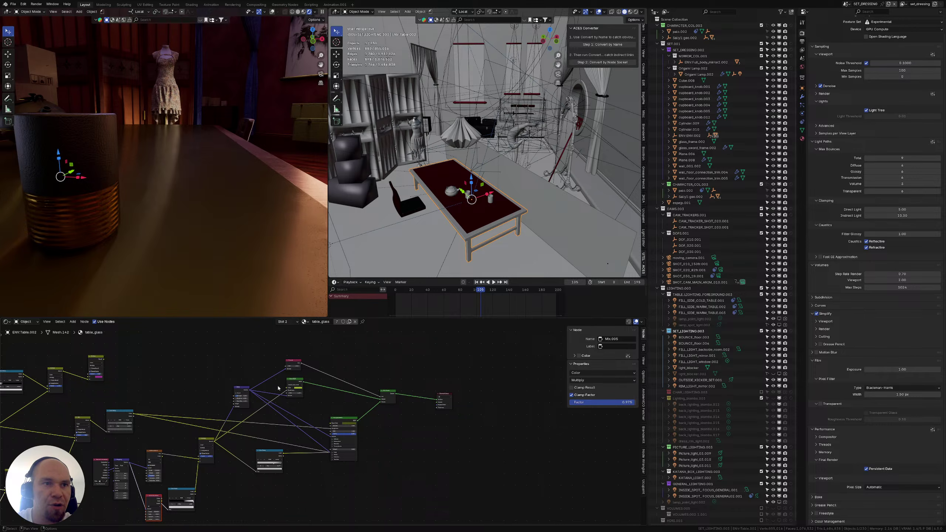
pyautogui.scroll(2, 294, 370)
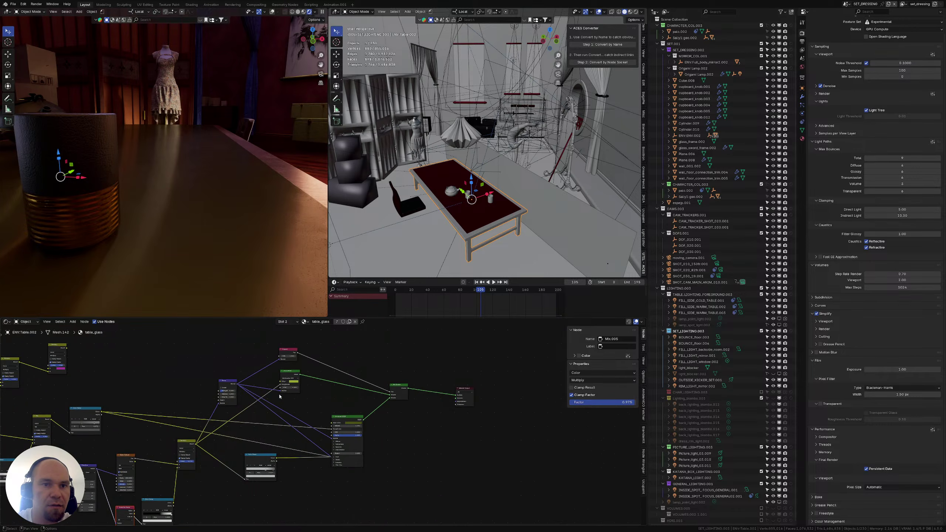
pyautogui.scroll(3, 293, 370)
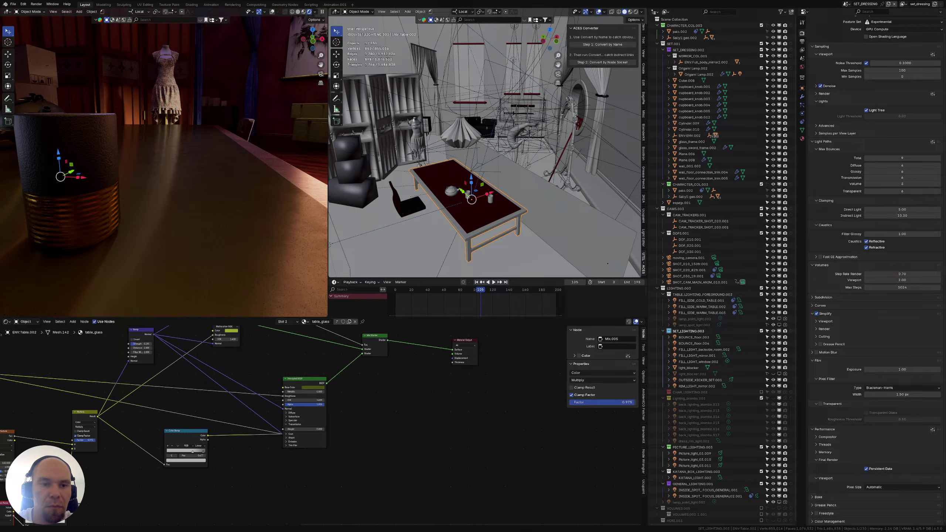
# Inspect the light reflections around the cups, the table edge and the wooden floor in the rendered viewport
pyautogui.moveTo(139, 258); pyautogui.dragTo(200, 254, button='middle')
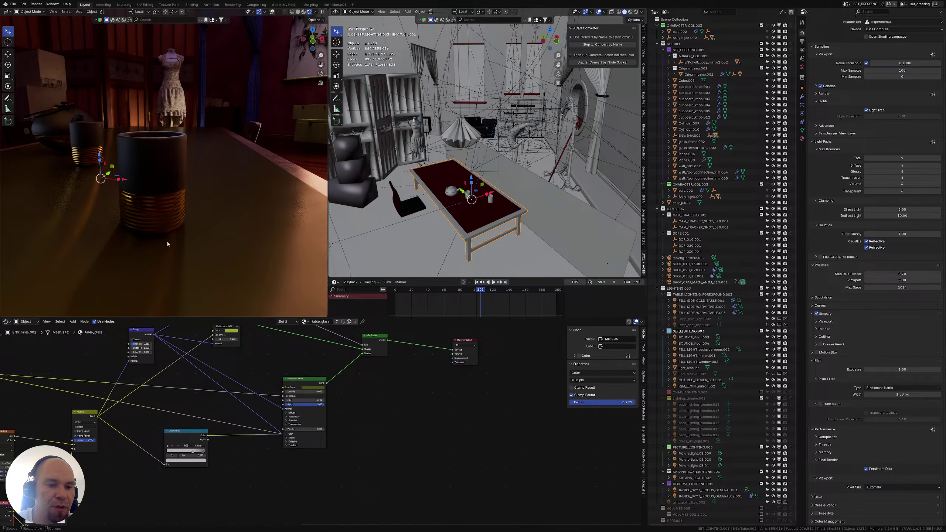
pyautogui.moveTo(211, 235); pyautogui.dragTo(168, 262, button='middle')
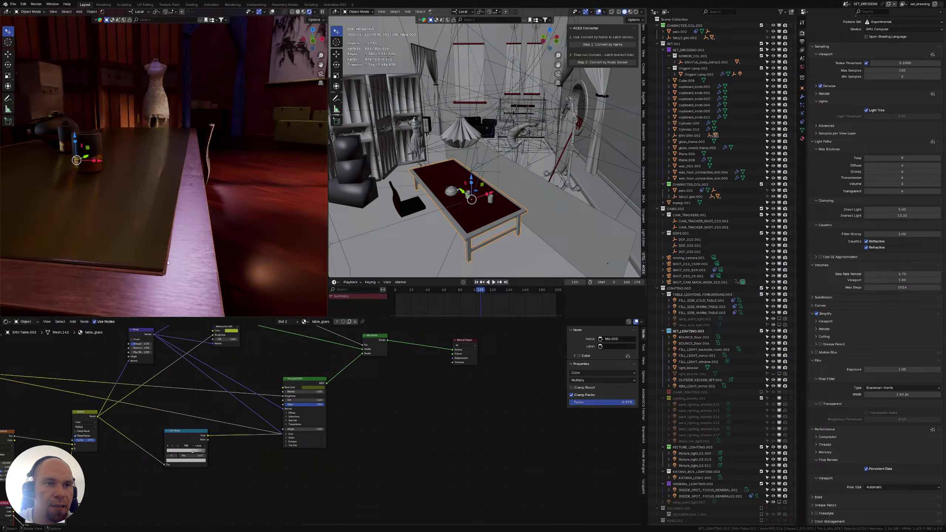
pyautogui.moveTo(127, 226); pyautogui.dragTo(246, 183, button='middle')
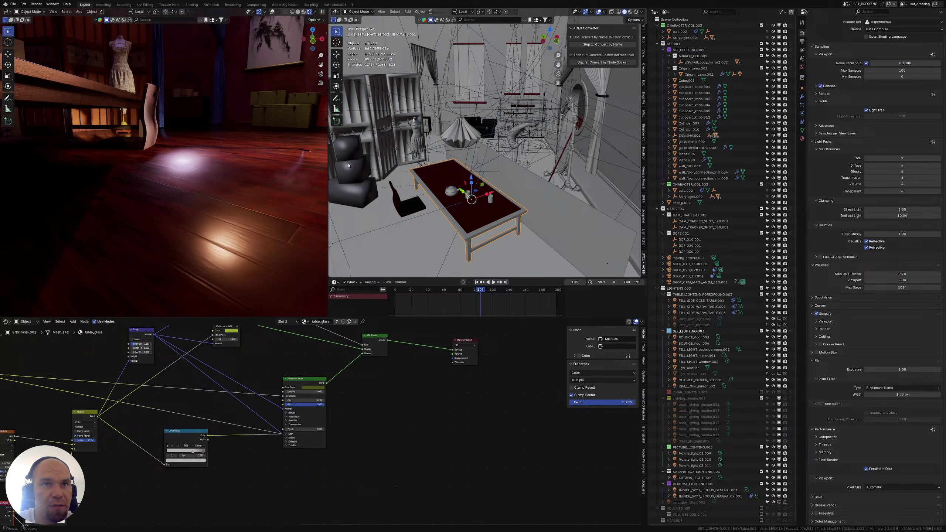
# Widen the rendered viewport slightly and hide the ACES Converter sidebar in the perspective viewport
pyautogui.moveTo(327, 173); pyautogui.dragTo(329, 173)
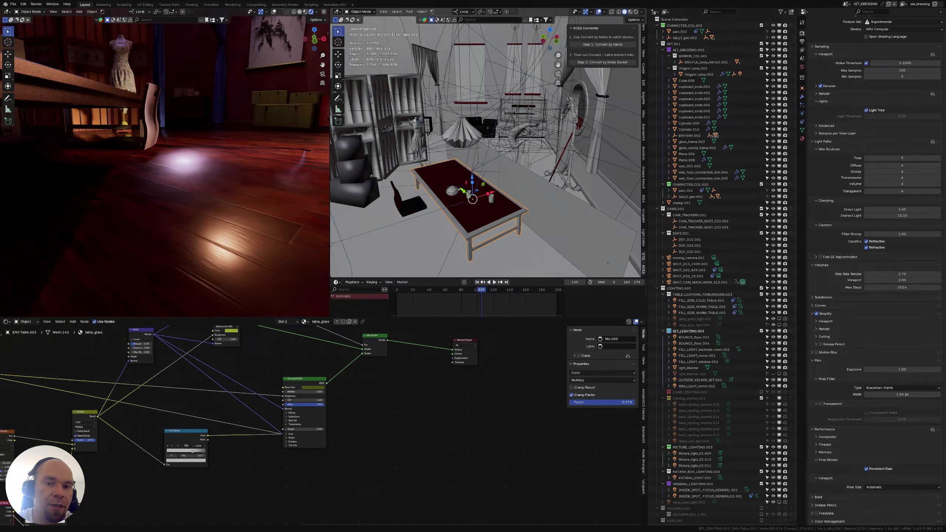
pyautogui.moveTo(567, 31); pyautogui.dragTo(679, 38)
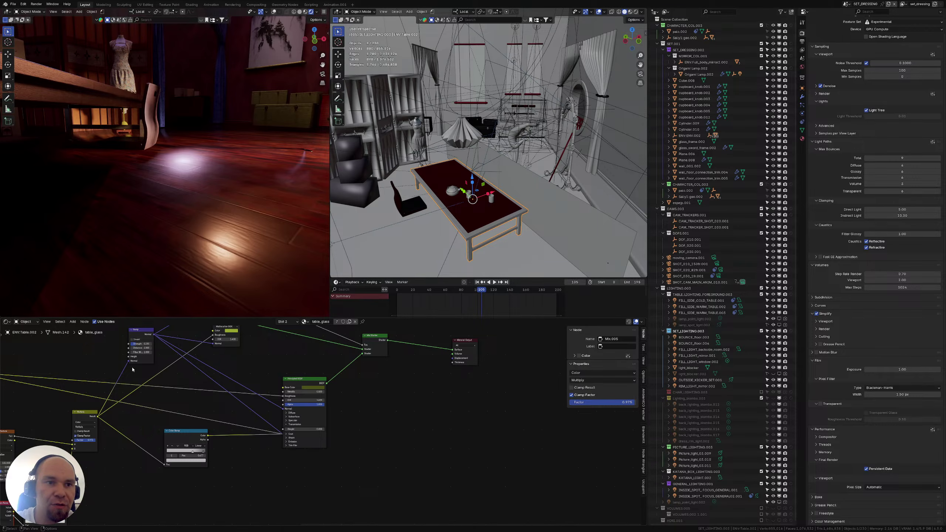
# Select the wooden floor and set the Bump node's strength to 0.1 in its Dark wooden floor material
pyautogui.scroll(-6, 132, 369)
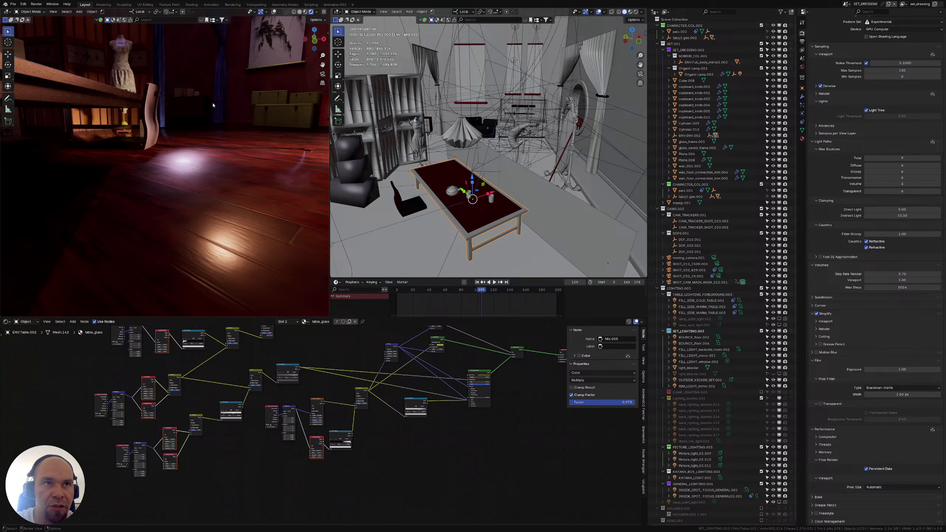
pyautogui.moveTo(212, 105); pyautogui.dragTo(51, 188, button='middle')
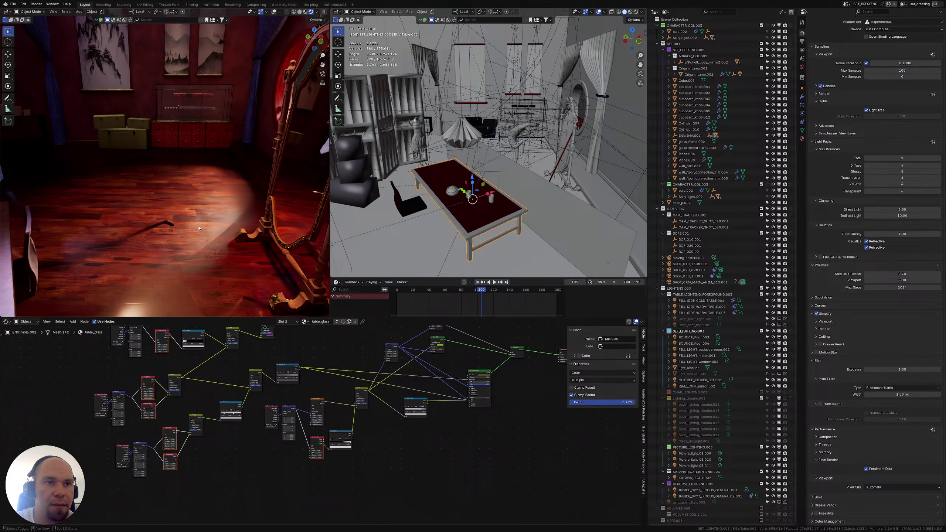
pyautogui.keyDown('shift'); pyautogui.moveTo(198, 229); pyautogui.dragTo(174, 265, button='middle'); pyautogui.keyUp('shift')
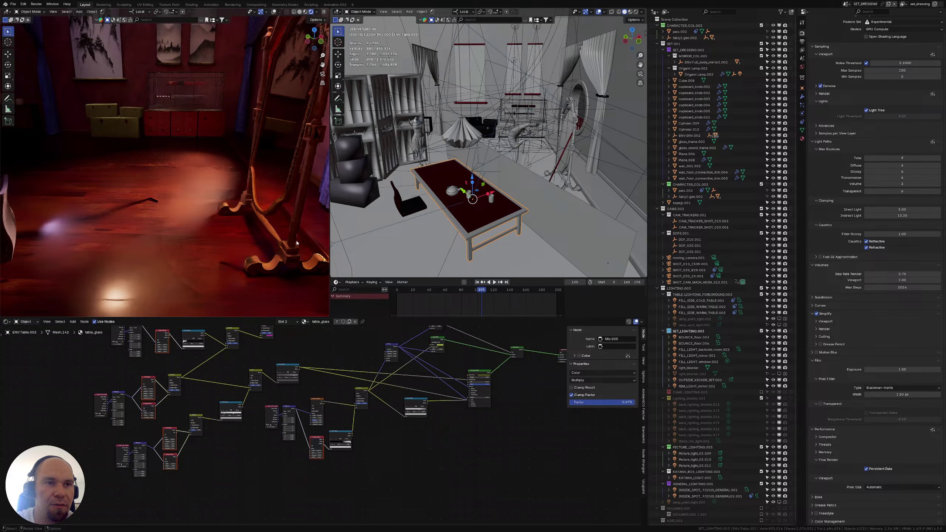
pyautogui.click(140, 265)
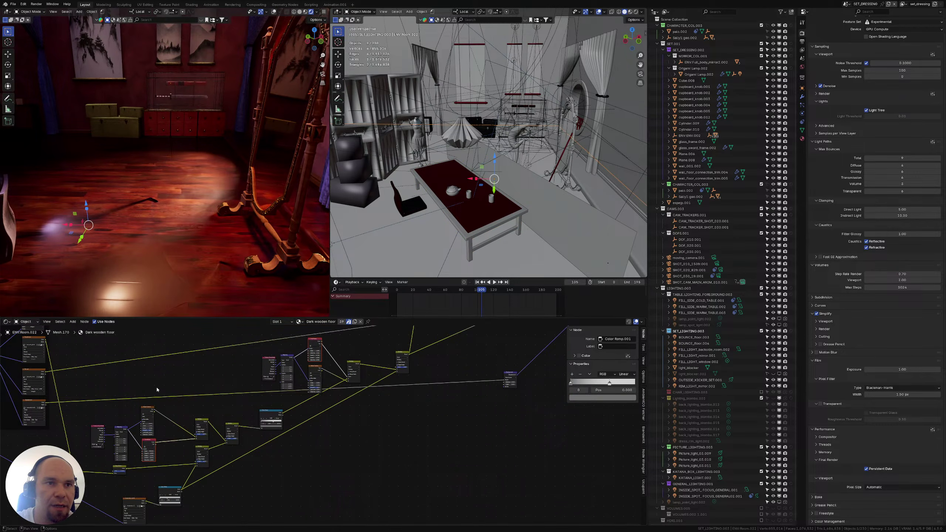
pyautogui.scroll(8, 294, 424)
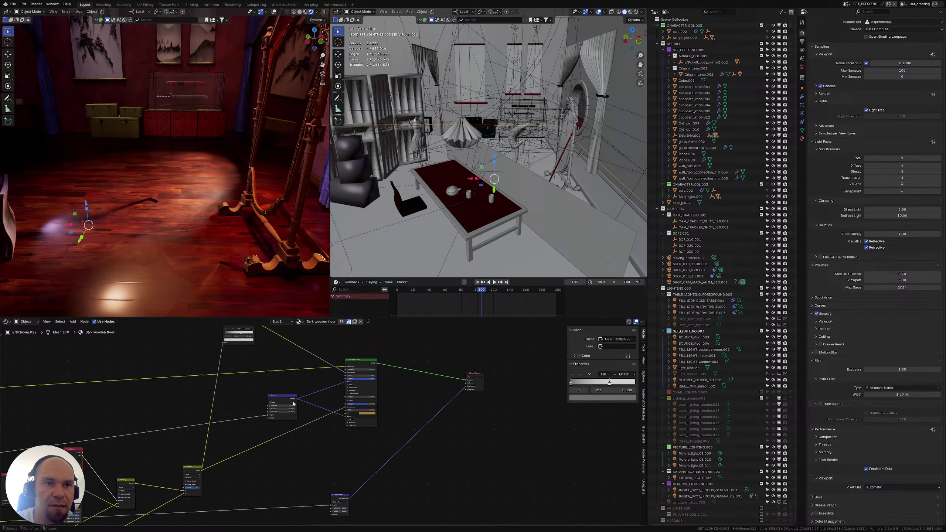
pyautogui.scroll(2, 271, 462)
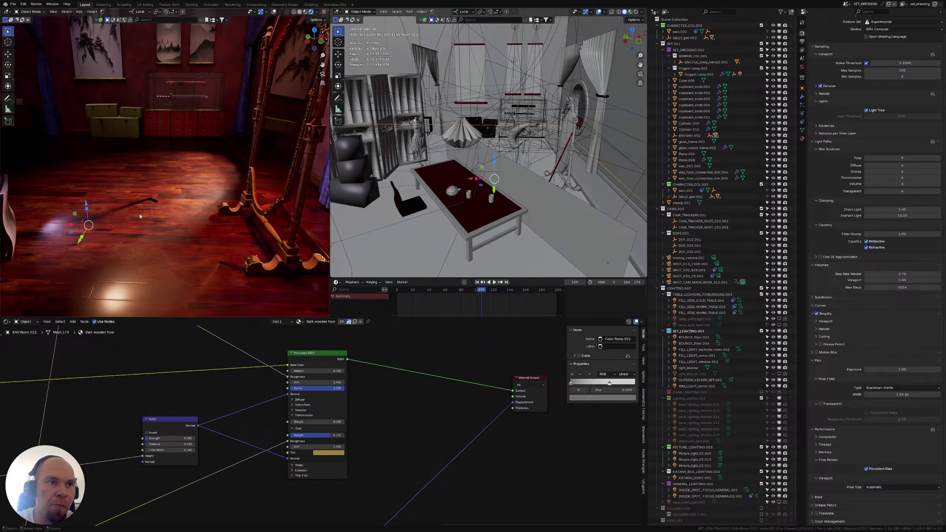
pyautogui.moveTo(161, 423); pyautogui.dragTo(191, 430, button='middle')
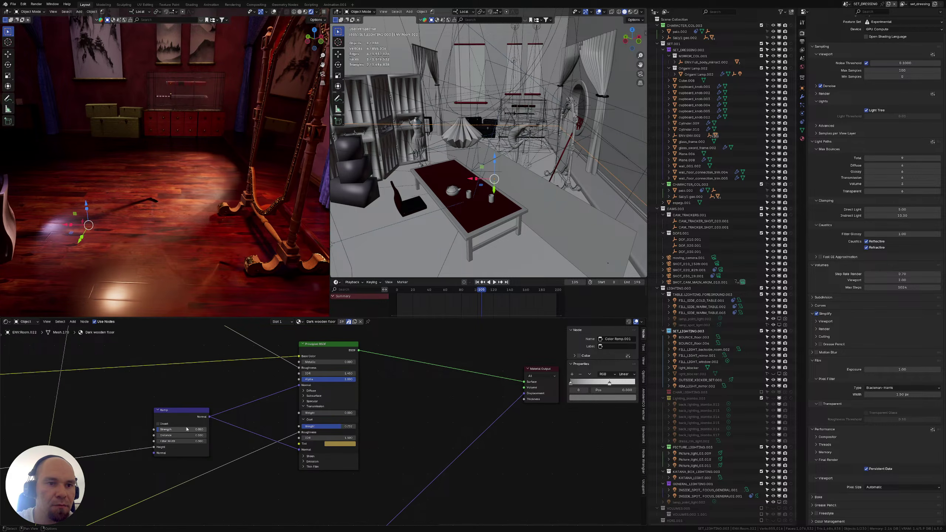
pyautogui.click(183, 429)
pyautogui.click(179, 428)
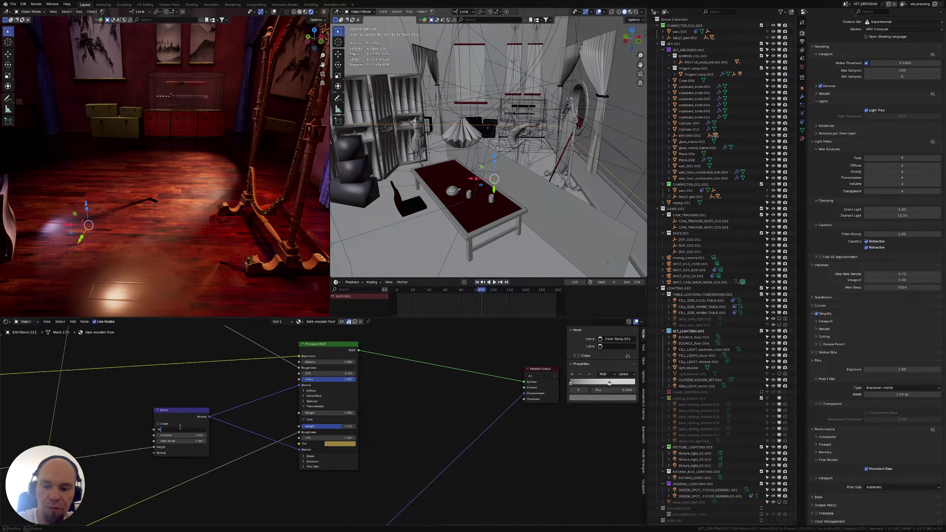
pyautogui.write('.1')
pyautogui.press('Return')
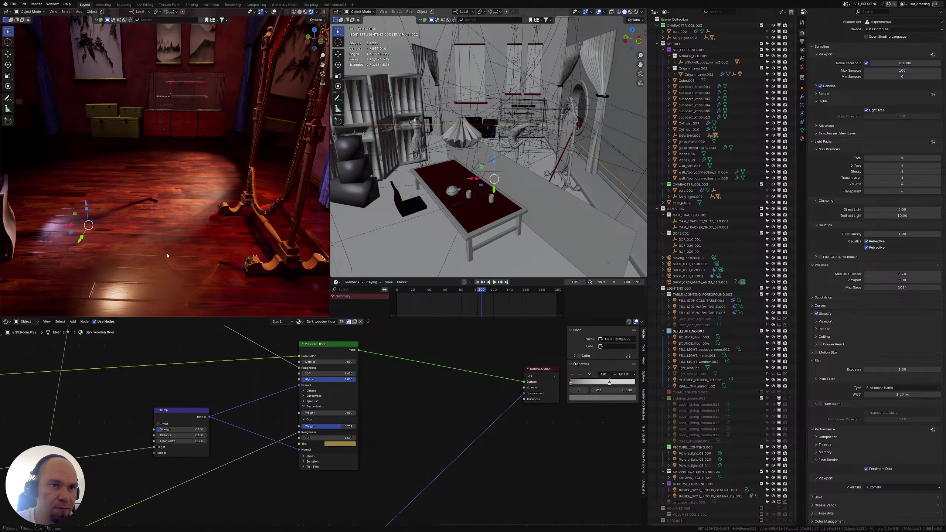
# Move the Color Ramp node that feeds the Principled BSDF down beside the Bump node
pyautogui.scroll(-2, 151, 378)
pyautogui.moveTo(151, 378); pyautogui.dragTo(215, 382, button='middle')
pyautogui.keyDown('shift'); pyautogui.scroll(3, 315, 378); pyautogui.keyUp('shift')
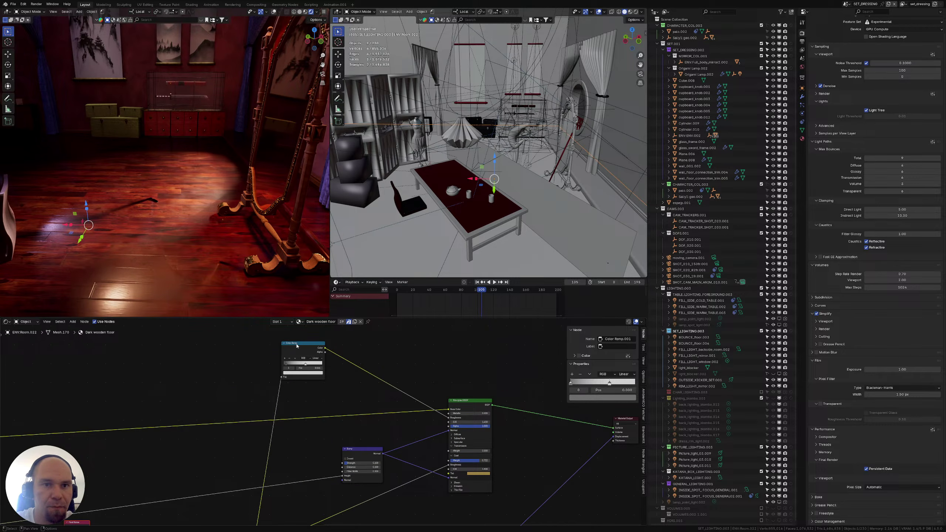
pyautogui.scroll(-3, 384, 395)
pyautogui.moveTo(382, 393); pyautogui.dragTo(349, 393, button='middle')
pyautogui.moveTo(243, 381); pyautogui.dragTo(253, 373, button='middle')
pyautogui.moveTo(288, 354); pyautogui.dragTo(271, 422)
pyautogui.scroll(4, 280, 427)
pyautogui.moveTo(280, 427); pyautogui.dragTo(209, 347, button='middle')
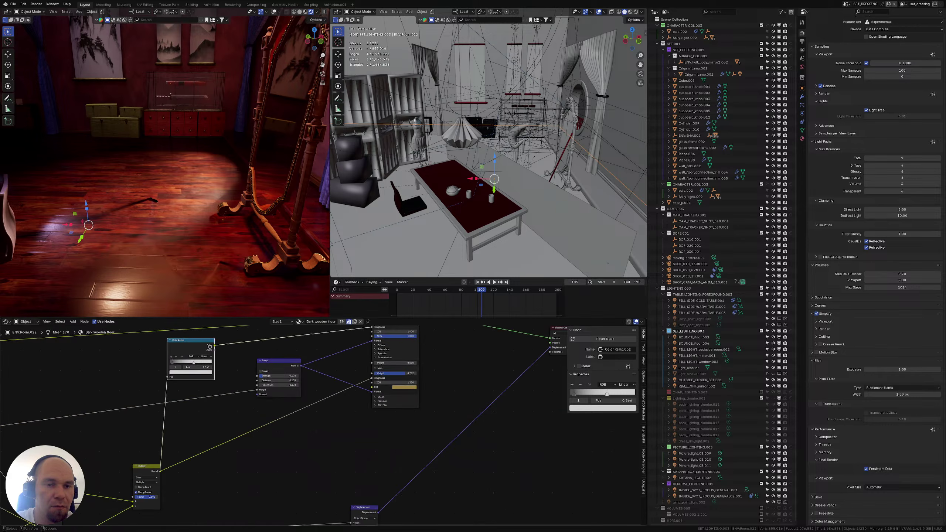
# Enclose the floor material's texture mapping nodes and image textures in a new frame
pyautogui.scroll(-8, 209, 347)
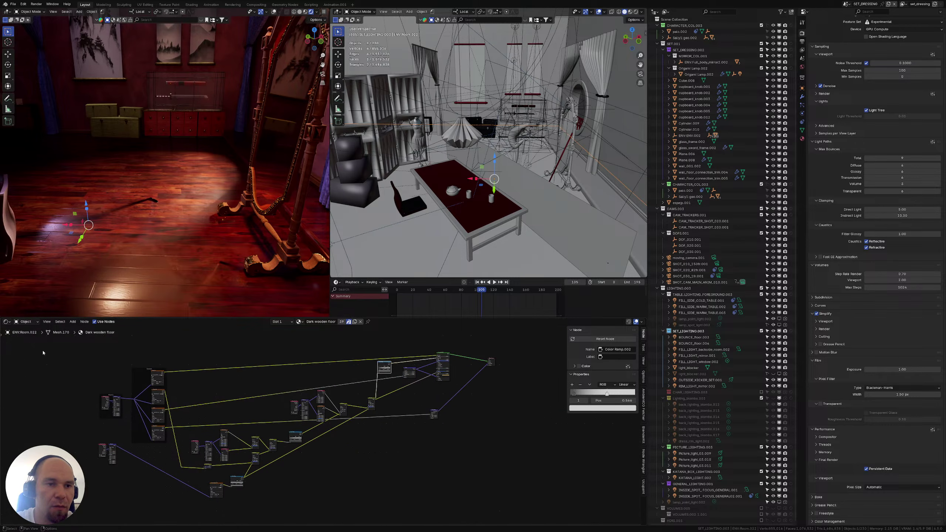
pyautogui.moveTo(49, 352); pyautogui.dragTo(172, 445)
pyautogui.hotkey('ctrl', 'j')
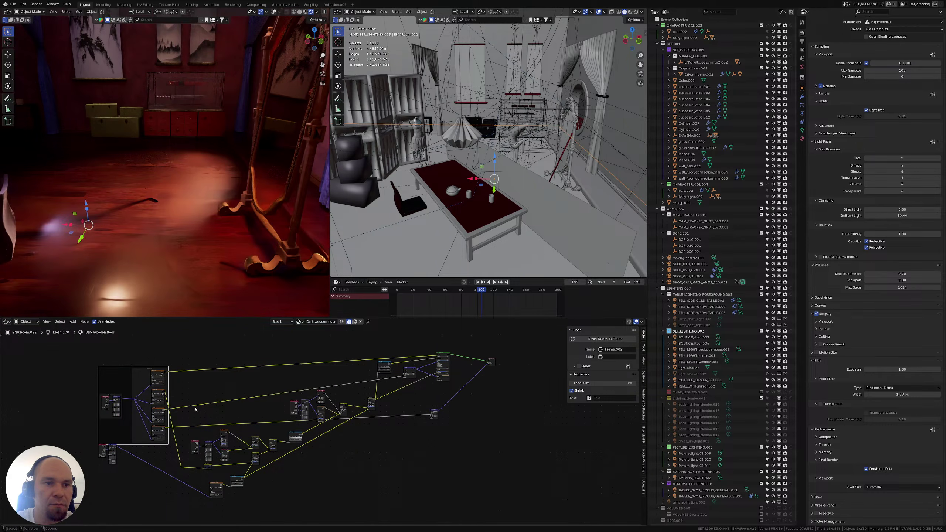
pyautogui.moveTo(195, 409); pyautogui.dragTo(189, 379, button='middle')
pyautogui.click(190, 380)
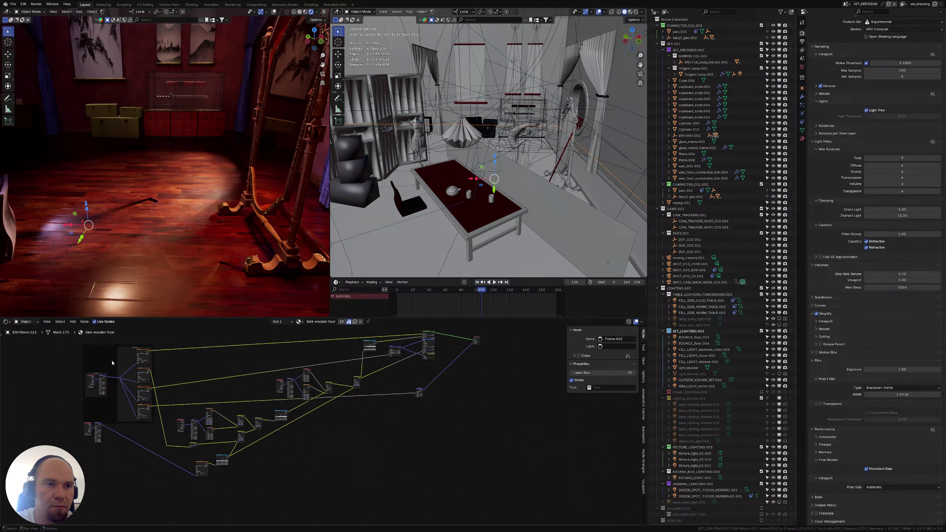
# Move the lower Texture Coordinate and Mapping nodes close to the texture node they feed
pyautogui.moveTo(112, 363); pyautogui.dragTo(92, 322, button='middle')
pyautogui.click(185, 375)
pyautogui.scroll(1, 185, 375)
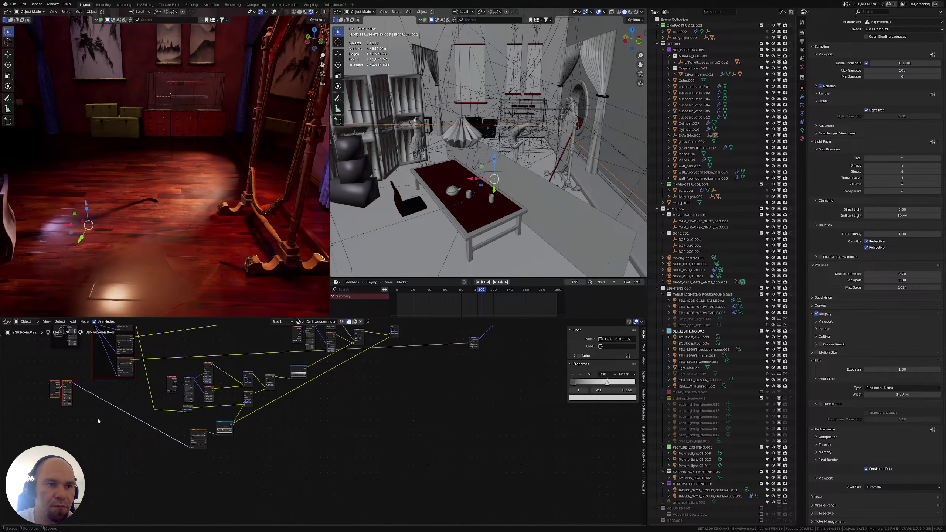
pyautogui.click(79, 411)
pyautogui.press('g')
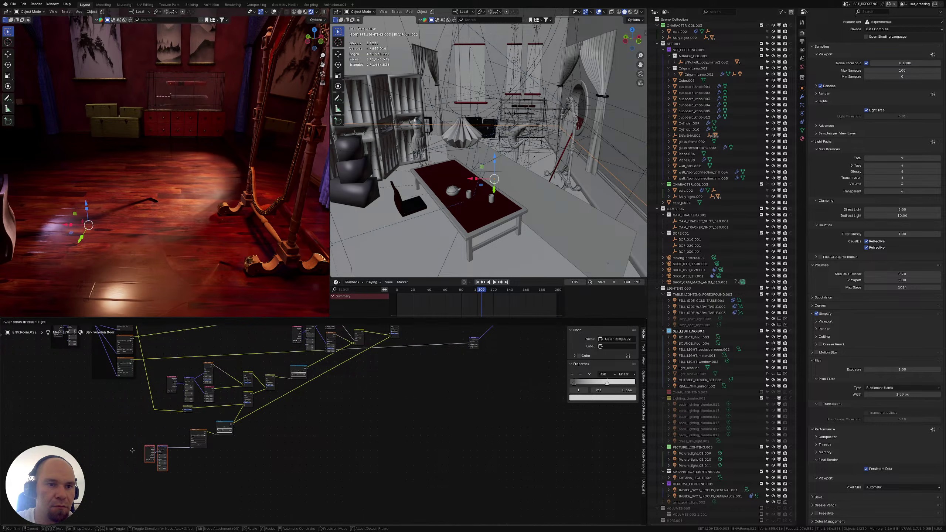
pyautogui.click(144, 443)
# Examine the floor material's noise, mix and displacement nodes through to the Principled BSDF and Material Output
pyautogui.moveTo(245, 396); pyautogui.dragTo(202, 433, button='middle')
pyautogui.scroll(-1, 203, 433)
pyautogui.scroll(1, 202, 433)
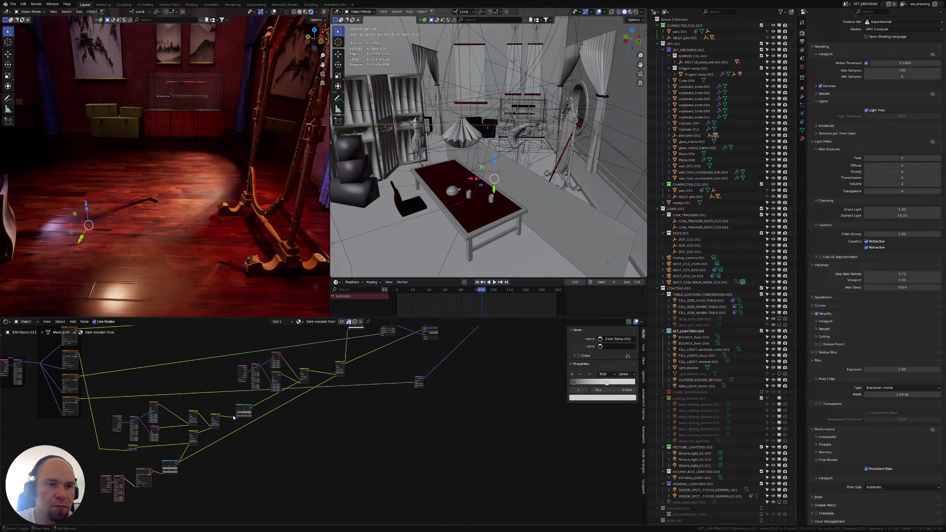
pyautogui.moveTo(339, 351); pyautogui.dragTo(328, 411, button='middle')
pyautogui.scroll(4, 291, 386)
pyautogui.keyDown('shift'); pyautogui.moveTo(239, 422); pyautogui.dragTo(172, 417, button='middle'); pyautogui.keyUp('shift')
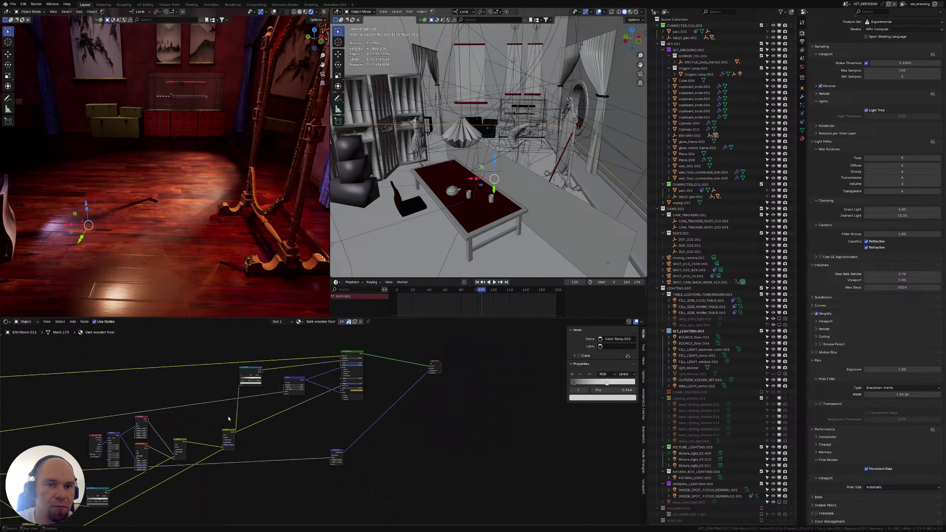
pyautogui.scroll(4, 318, 423)
pyautogui.moveTo(350, 427); pyautogui.dragTo(309, 412, button='middle')
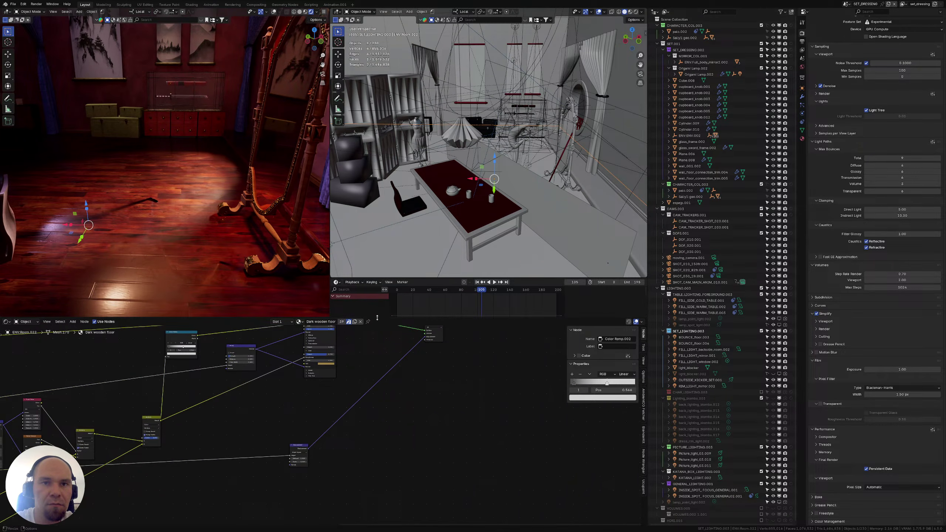
# Enlarge the Shader Editor area upward and hide its node properties sidebar
pyautogui.moveTo(375, 317); pyautogui.dragTo(374, 305)
pyautogui.moveTo(307, 392); pyautogui.dragTo(315, 384, button='middle')
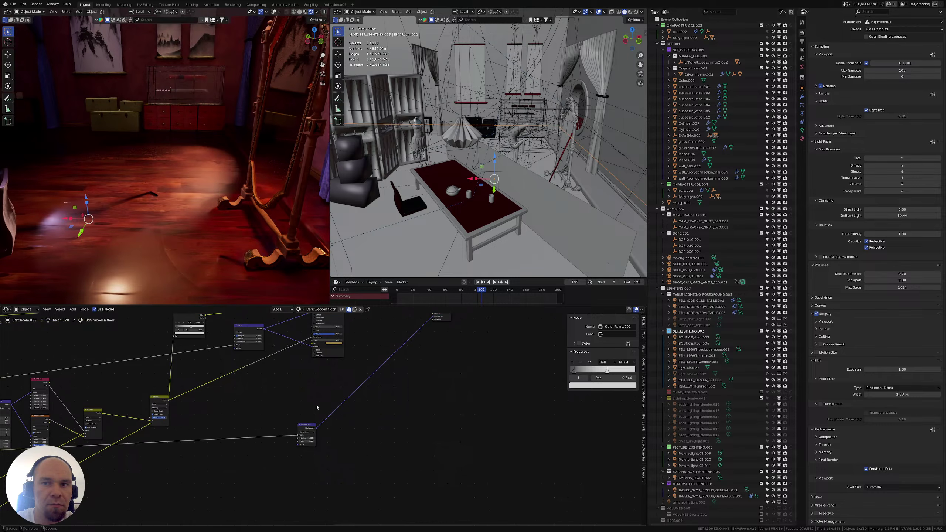
pyautogui.press('n')
pyautogui.scroll(2, 336, 419)
pyautogui.moveTo(335, 419); pyautogui.dragTo(415, 396, button='middle')
pyautogui.scroll(1, 403, 407)
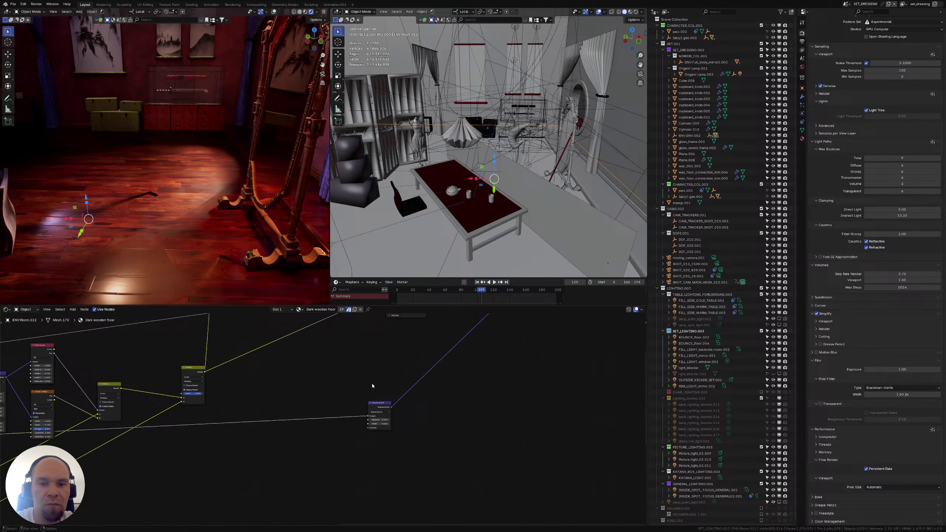
pyautogui.moveTo(354, 400); pyautogui.dragTo(358, 407, button='middle')
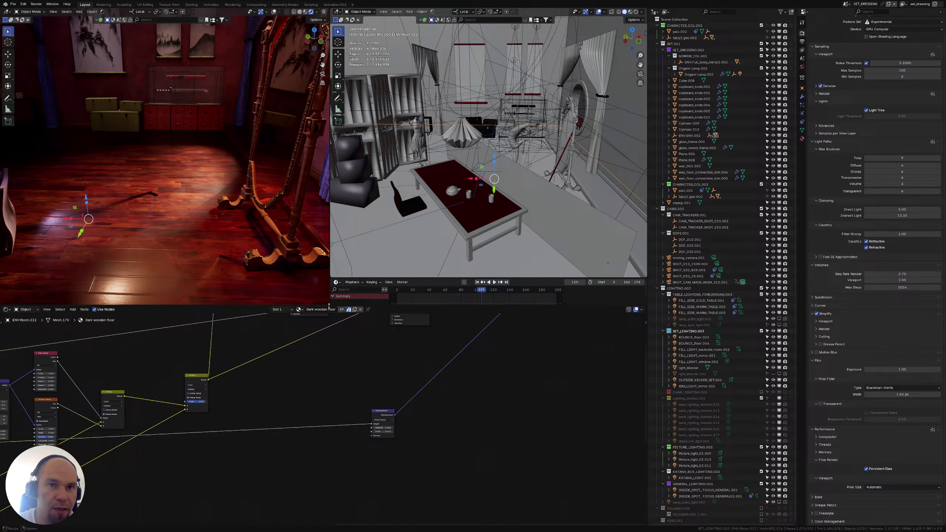
pyautogui.moveTo(329, 306); pyautogui.dragTo(349, 259)
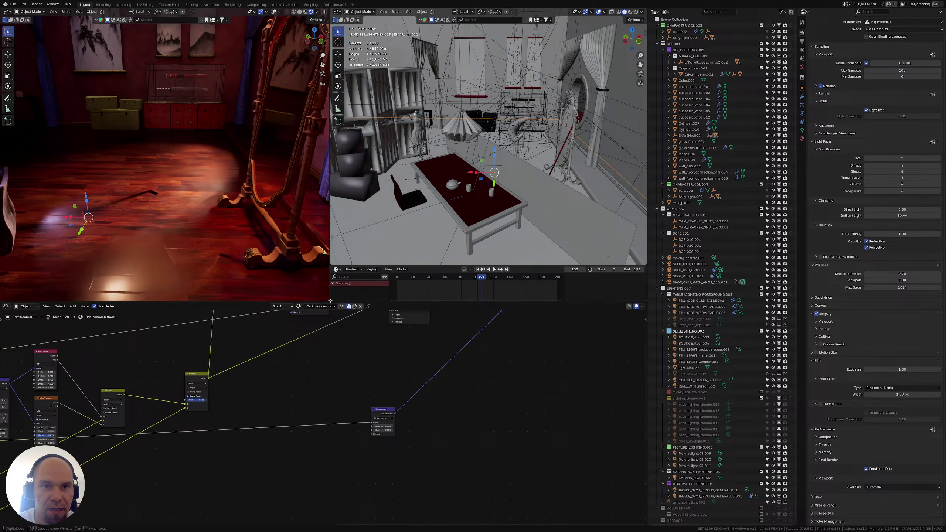
pyautogui.moveTo(329, 303); pyautogui.dragTo(330, 298)
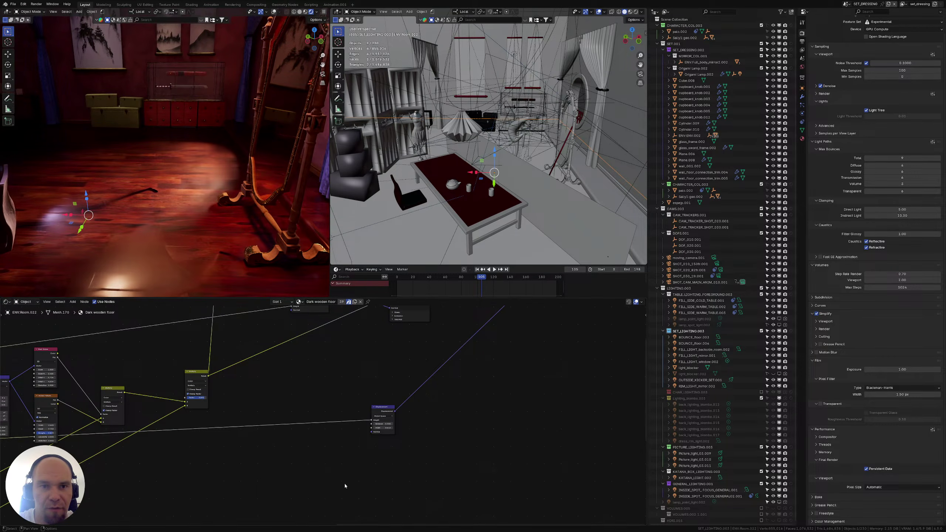
# Try a filter width of 1 on the floor material's Bump node
pyautogui.moveTo(338, 338); pyautogui.dragTo(398, 428, button='middle')
pyautogui.scroll(3, 325, 347)
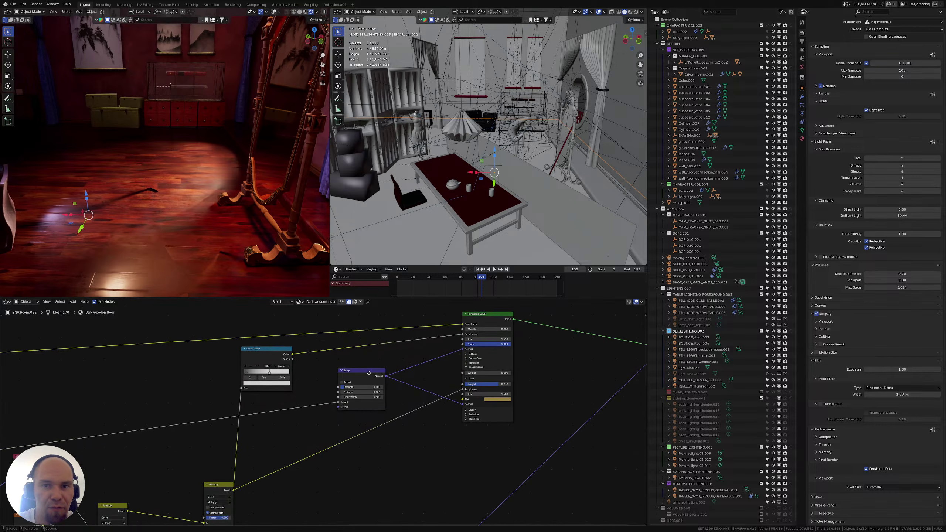
pyautogui.moveTo(177, 366); pyautogui.dragTo(287, 385, button='middle')
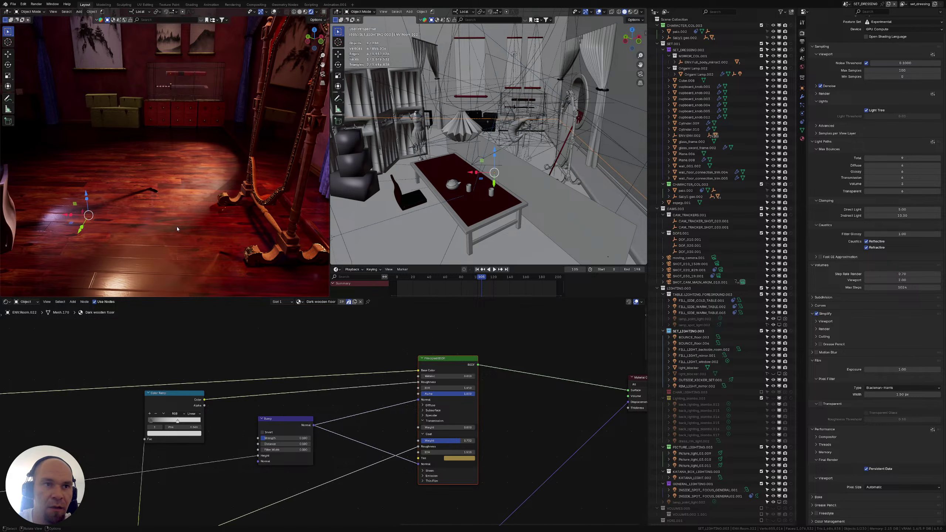
pyautogui.scroll(3, 269, 381)
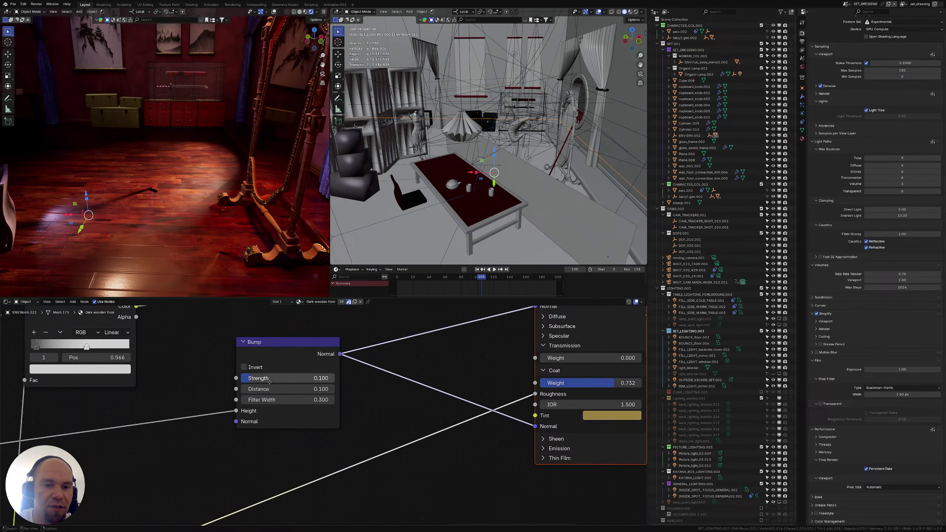
pyautogui.scroll(3, 269, 382)
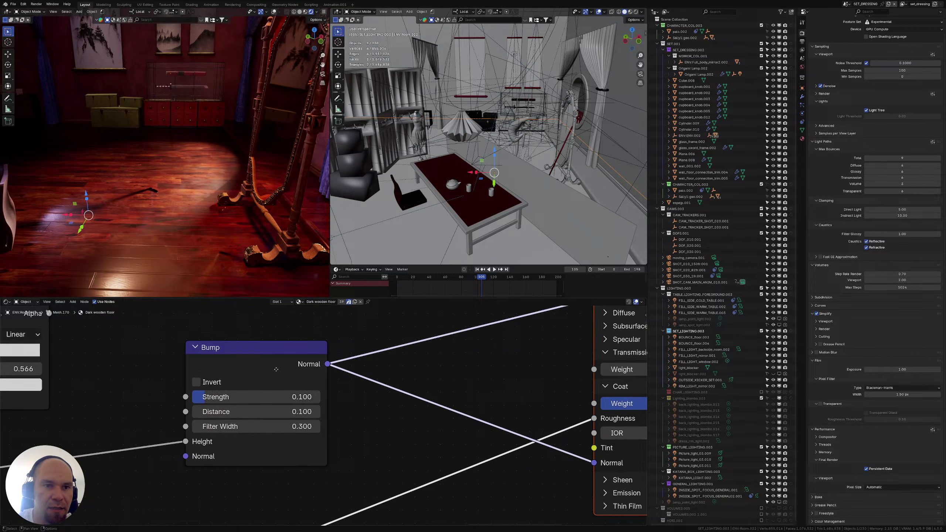
pyautogui.moveTo(269, 403); pyautogui.dragTo(291, 393, button='middle')
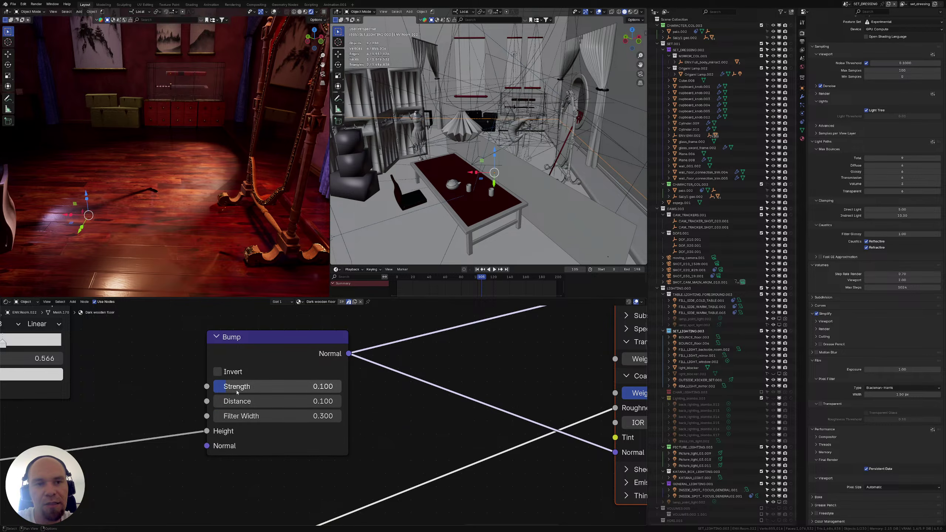
pyautogui.click(274, 413)
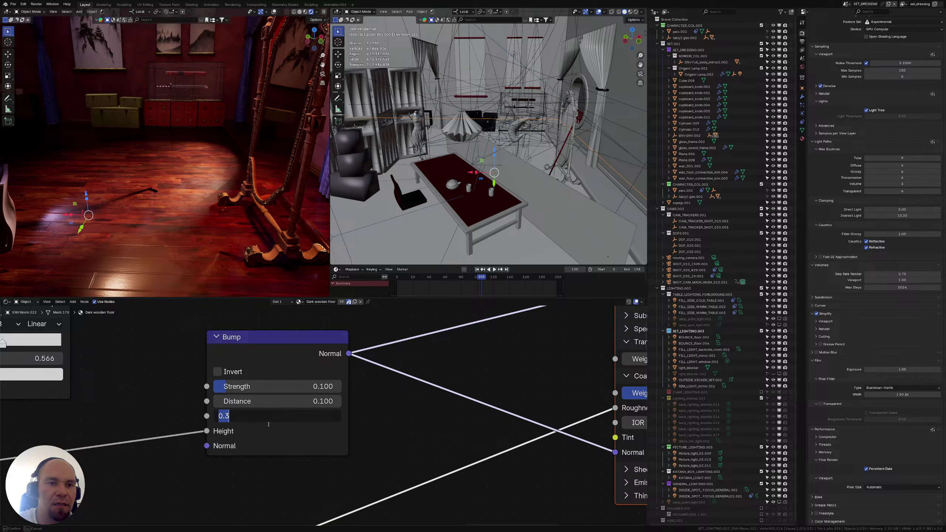
pyautogui.write('1')
pyautogui.press('Return')
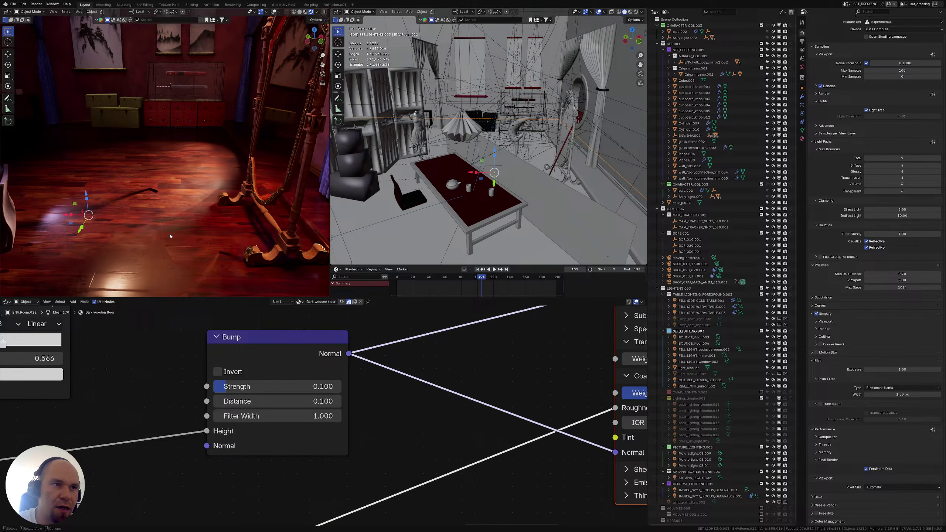
# Orbit from the floor to the table's edge, select the table and show its full table_glass node tree
pyautogui.moveTo(173, 228); pyautogui.dragTo(174, 217, button='middle')
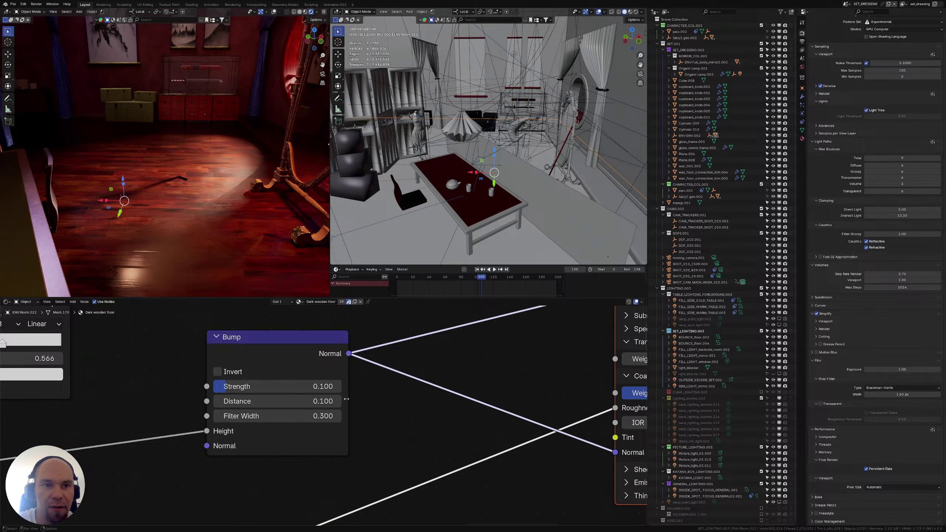
pyautogui.moveTo(190, 234); pyautogui.dragTo(96, 239, button='middle')
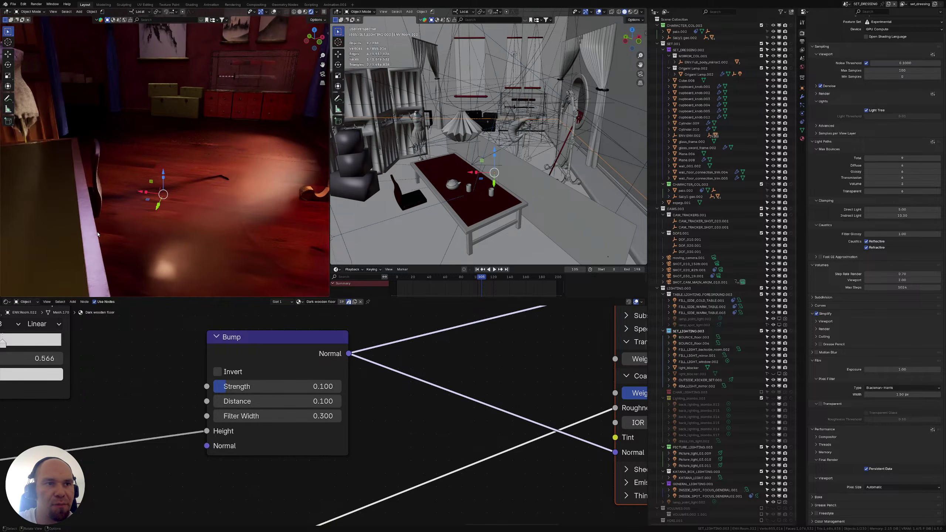
pyautogui.click(91, 239)
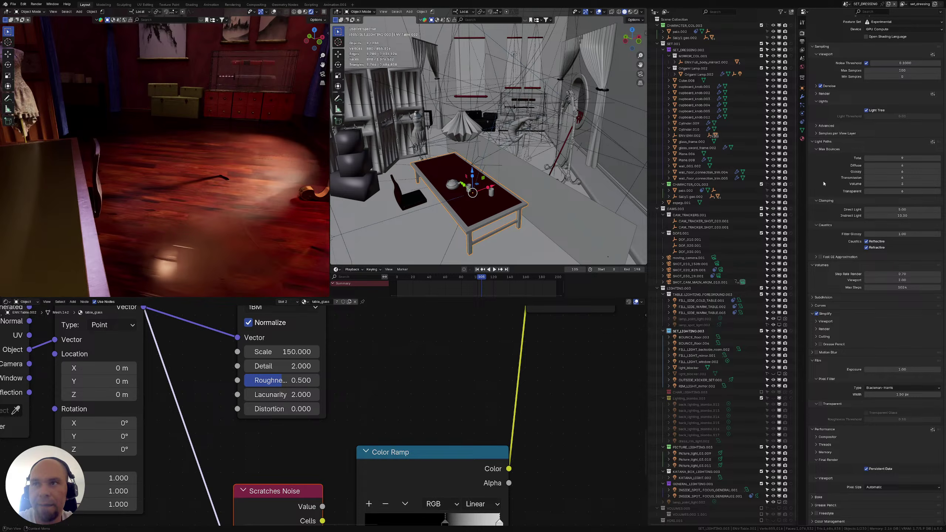
pyautogui.press('Home')
pyautogui.scroll(2, 237, 359)
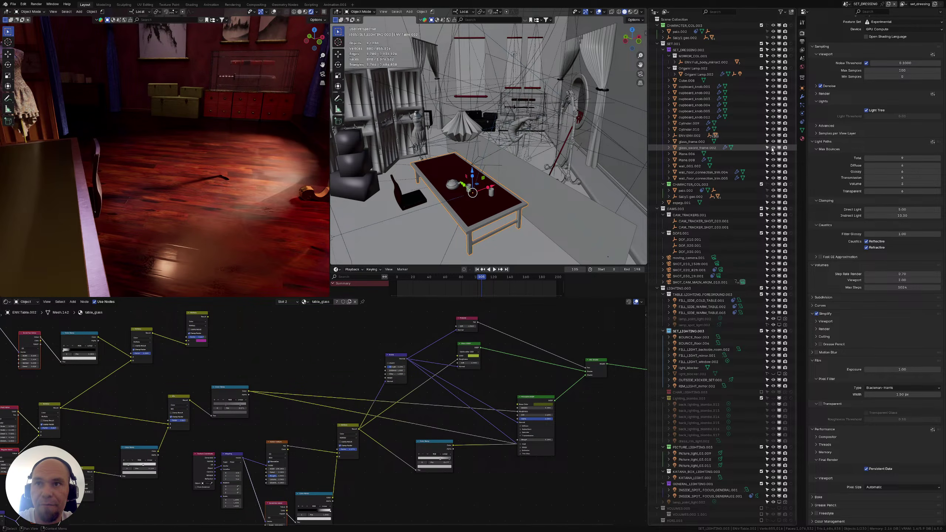
# Show the table's Wood material node tree and preview its roughness Color Ramp directly on the surface
pyautogui.click(803, 139)
pyautogui.click(831, 33)
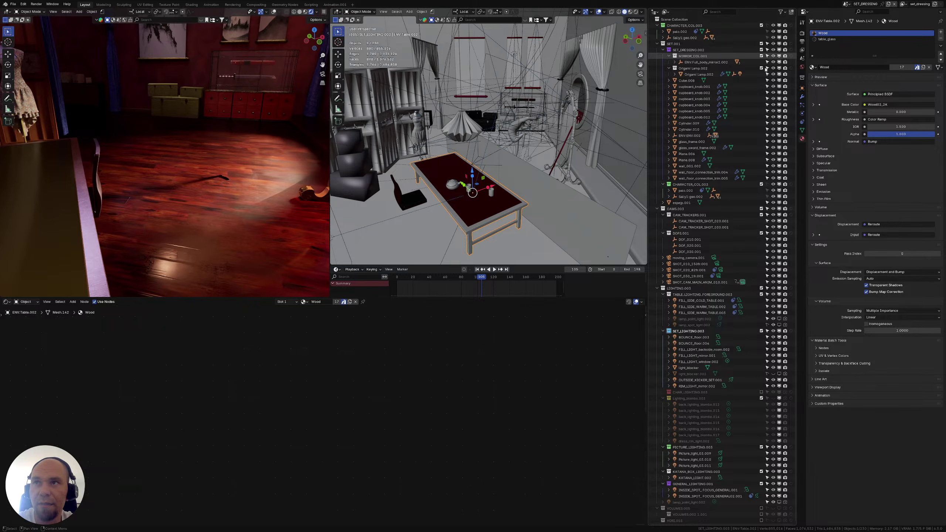
pyautogui.press('Home')
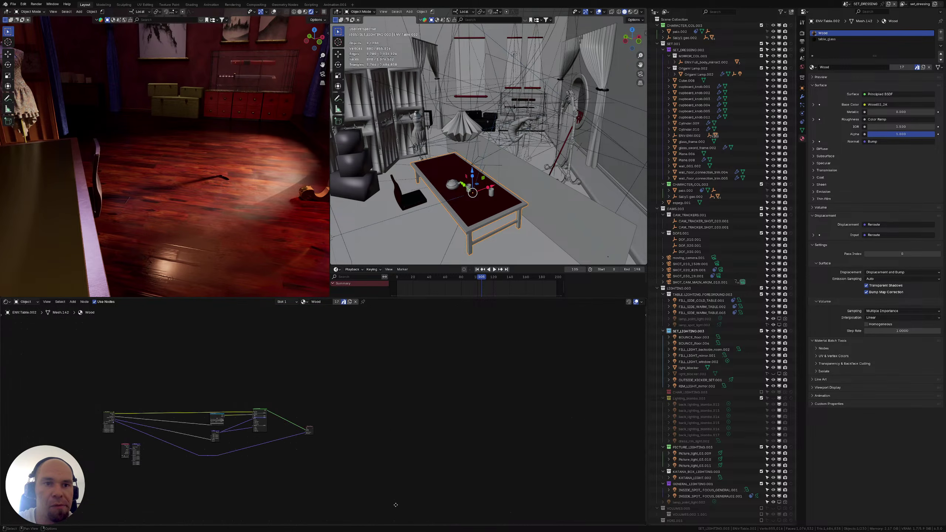
pyautogui.scroll(6, 317, 397)
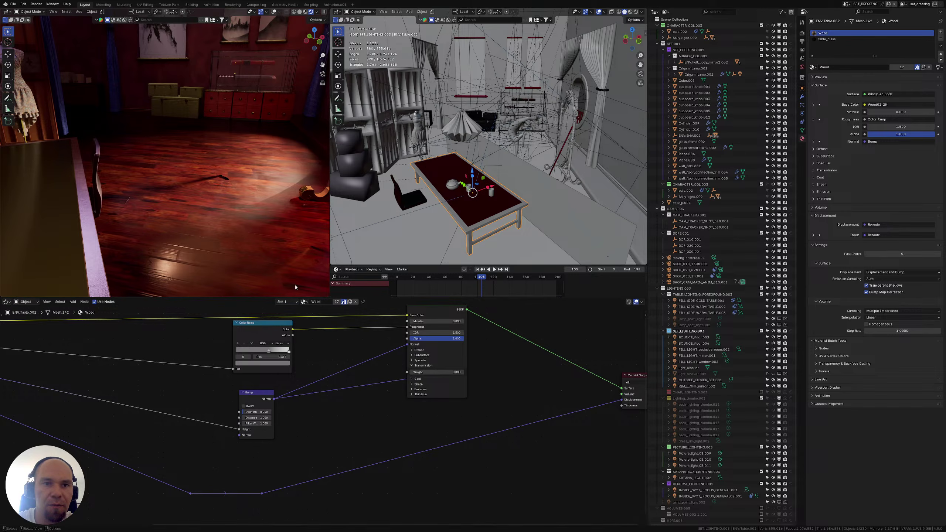
pyautogui.moveTo(271, 329); pyautogui.dragTo(291, 349, button='middle')
pyautogui.keyDown('ctrl'); pyautogui.keyDown('shift'); pyautogui.click(292, 350); pyautogui.keyUp('shift'); pyautogui.keyUp('ctrl')
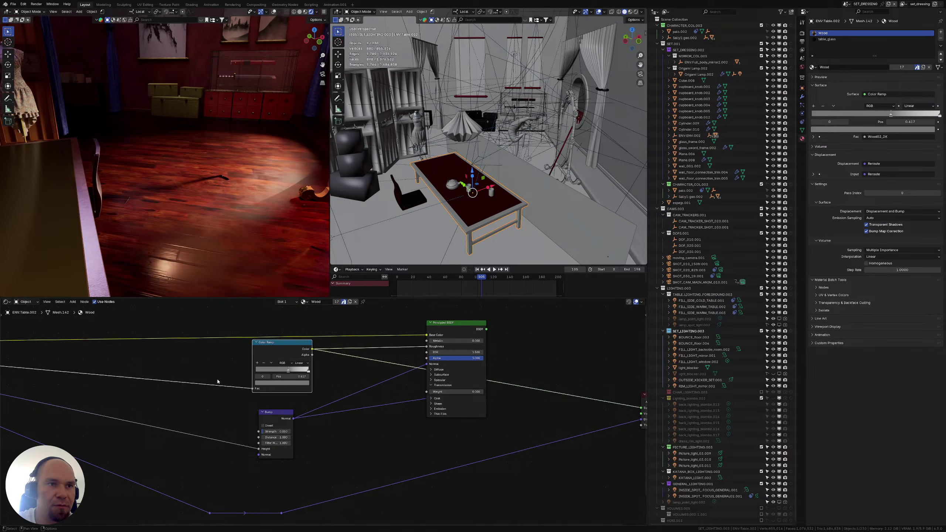
# Lighten the selected stop of the Wood material's roughness Color Ramp and reconnect the Principled BSDF to the Material Output's Surface
pyautogui.click(287, 372)
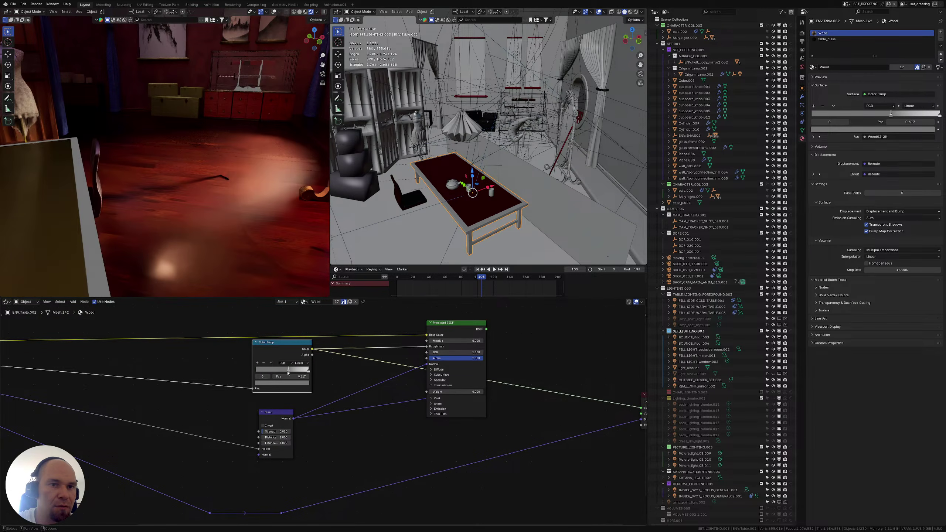
pyautogui.click(291, 383)
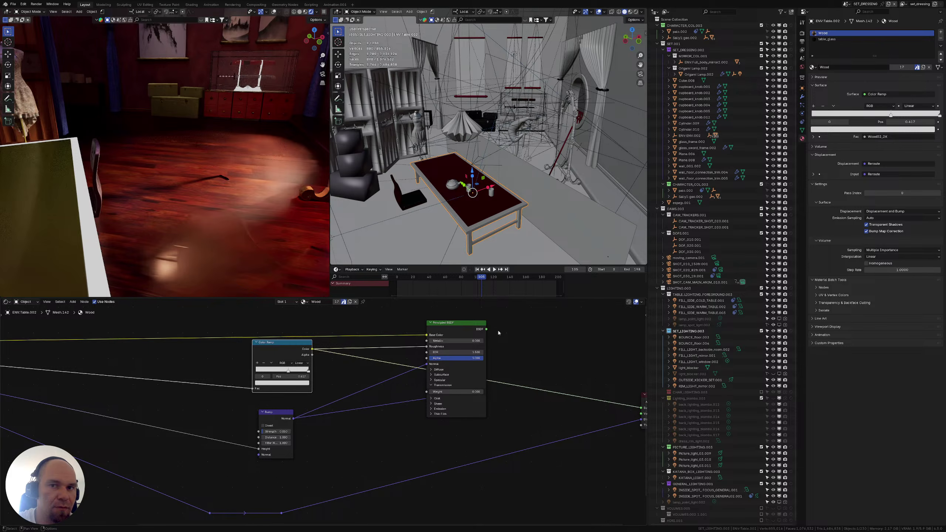
pyautogui.moveTo(486, 329); pyautogui.dragTo(472, 415)
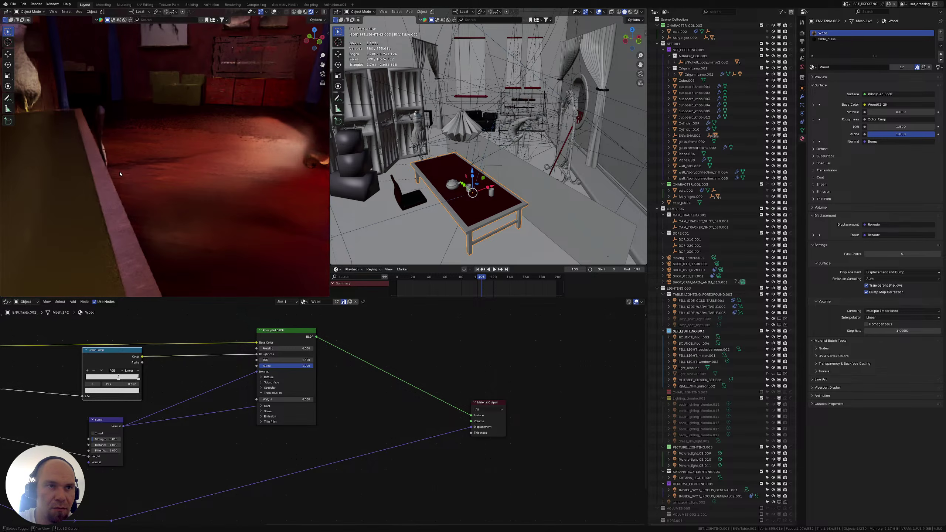
# Orbit past the table's edge to the chair, select it and show its ENV-Chair_Wood node tree
pyautogui.keyDown('shift'); pyautogui.moveTo(120, 173); pyautogui.dragTo(100, 281, button='middle'); pyautogui.keyUp('shift')
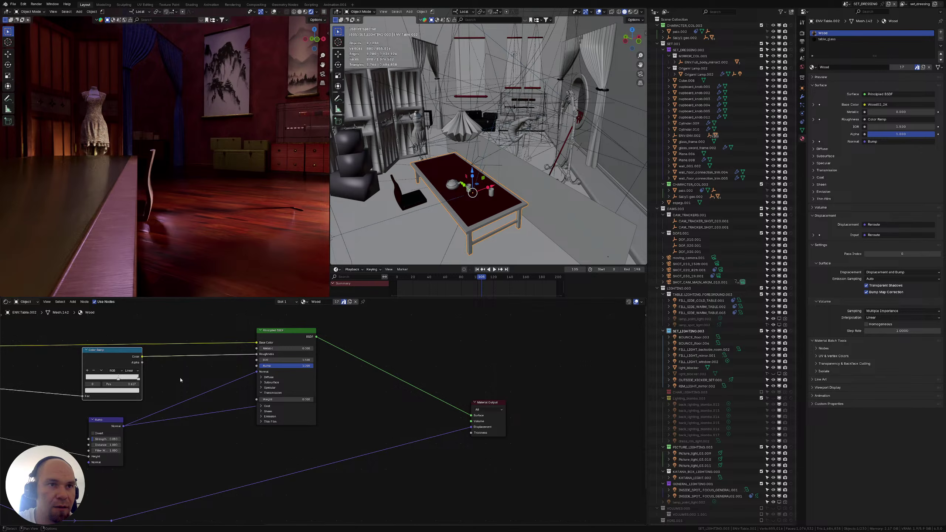
pyautogui.moveTo(165, 218); pyautogui.dragTo(151, 229, button='middle')
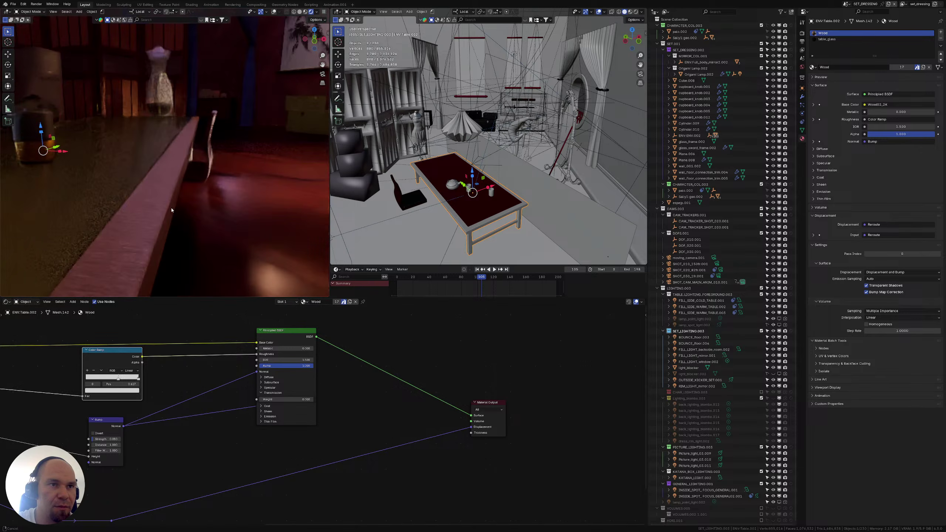
pyautogui.click(195, 184)
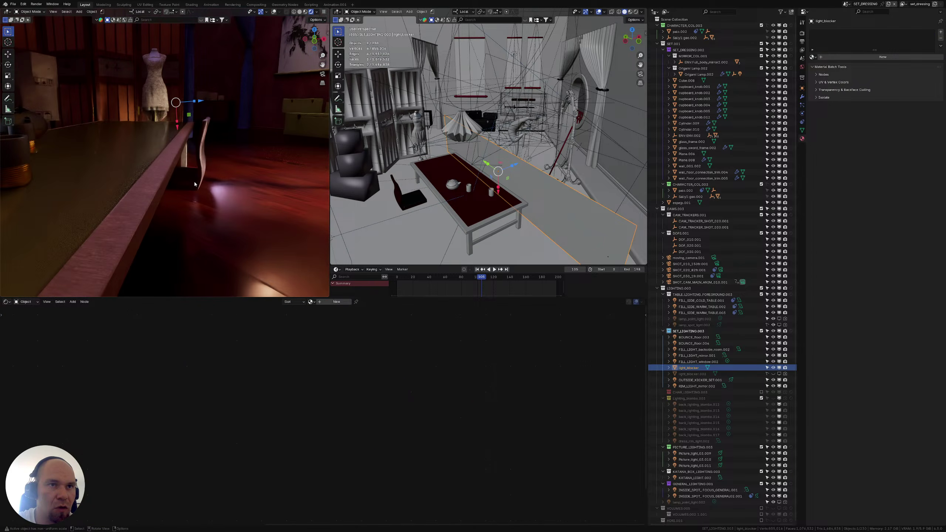
pyautogui.click(204, 173)
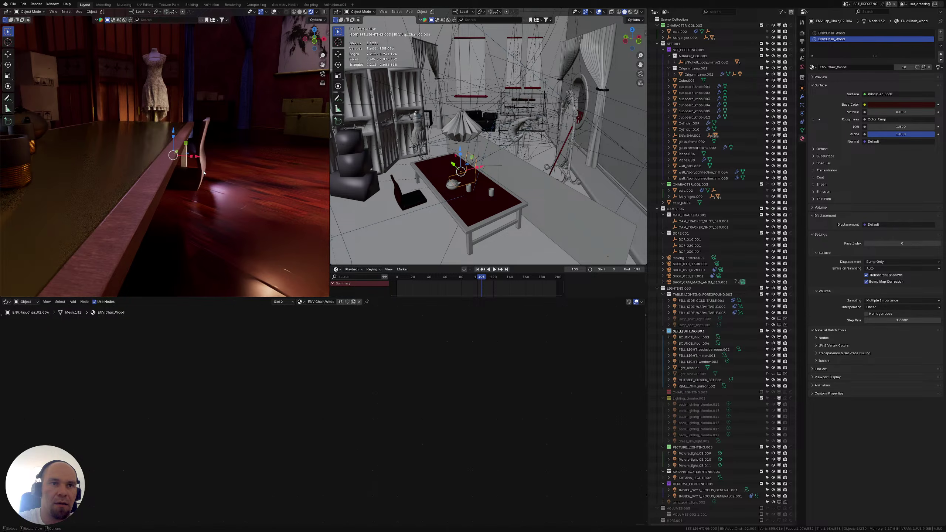
pyautogui.moveTo(204, 172); pyautogui.dragTo(222, 190, button='middle')
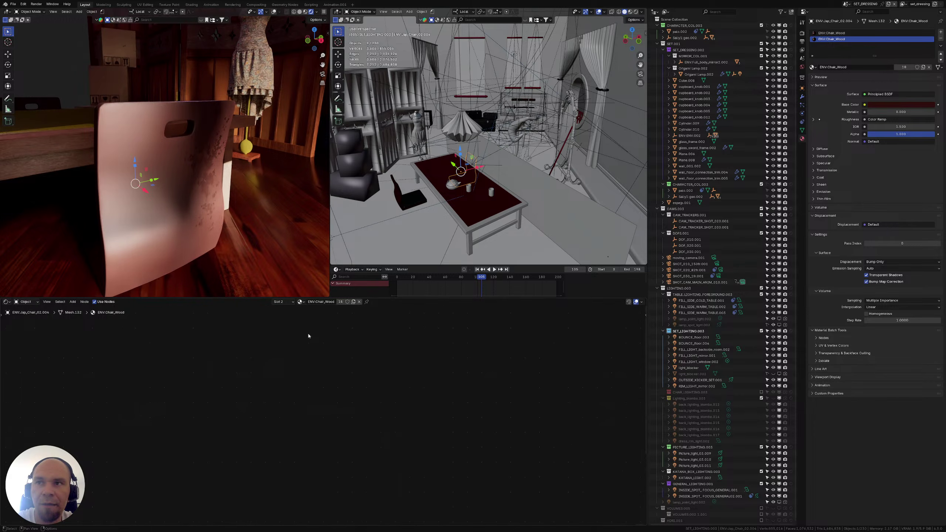
pyautogui.press('Home')
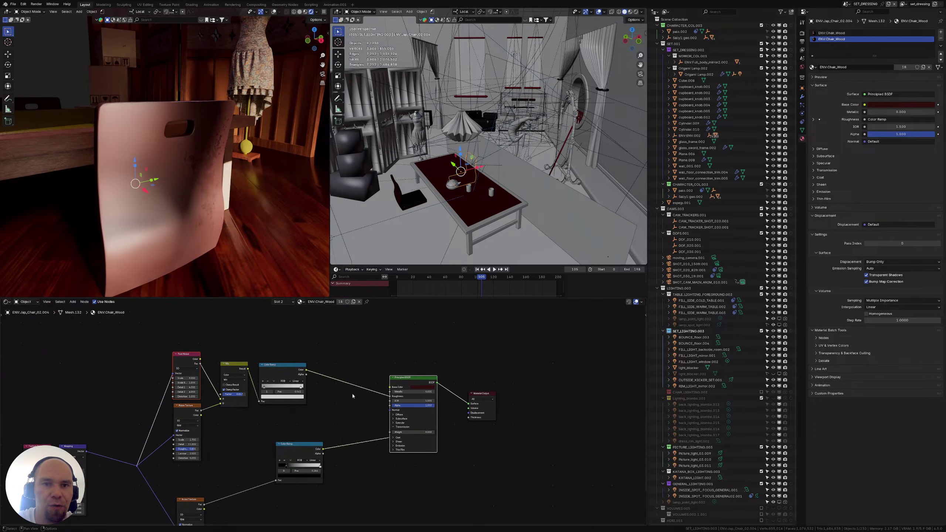
pyautogui.scroll(2, 335, 398)
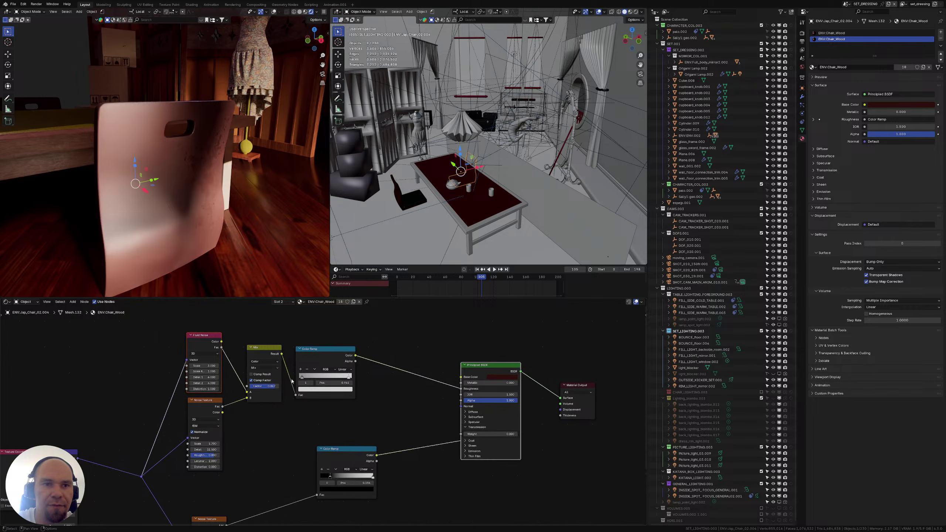
pyautogui.scroll(2, 428, 395)
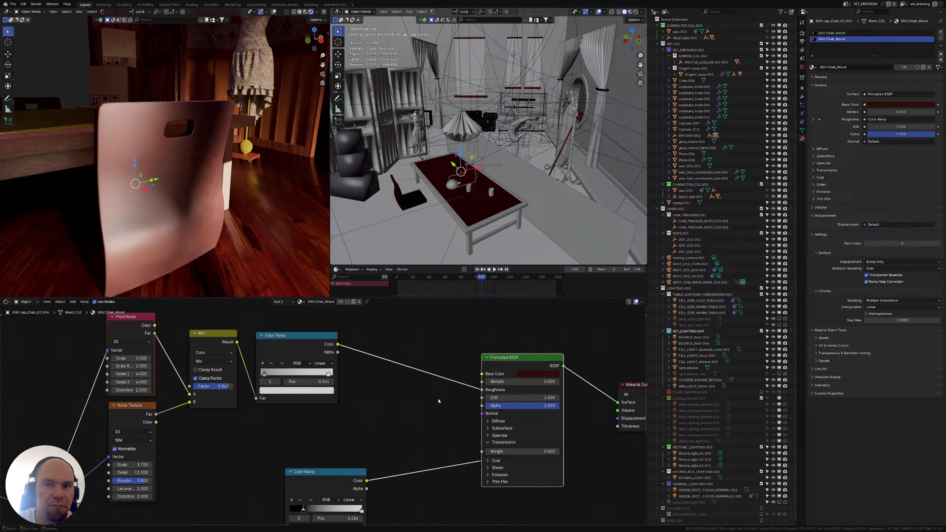
# Move the first stop of the chair's roughness Color Ramp to 0.665 and set the Principled BSDF's coat weight to 0.913
pyautogui.scroll(1, 439, 401)
pyautogui.moveTo(323, 367); pyautogui.dragTo(377, 374)
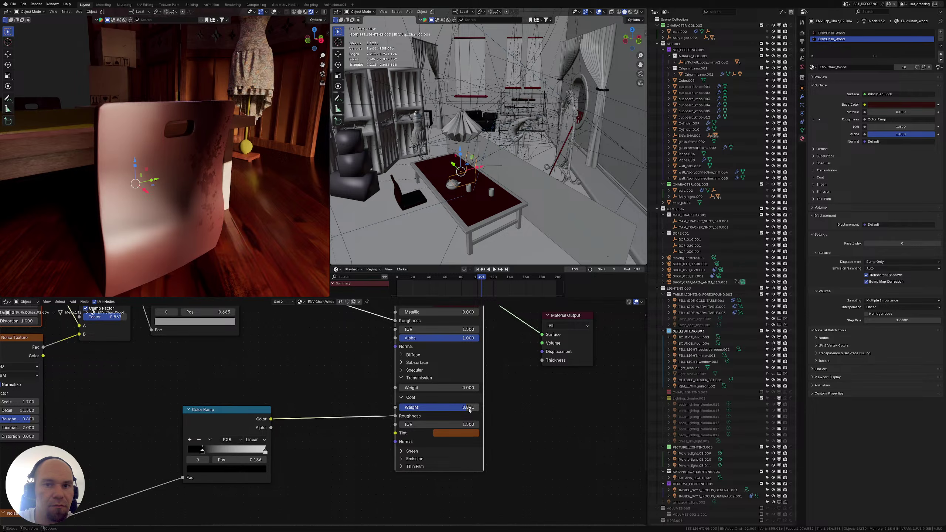
pyautogui.moveTo(470, 410); pyautogui.dragTo(412, 410)
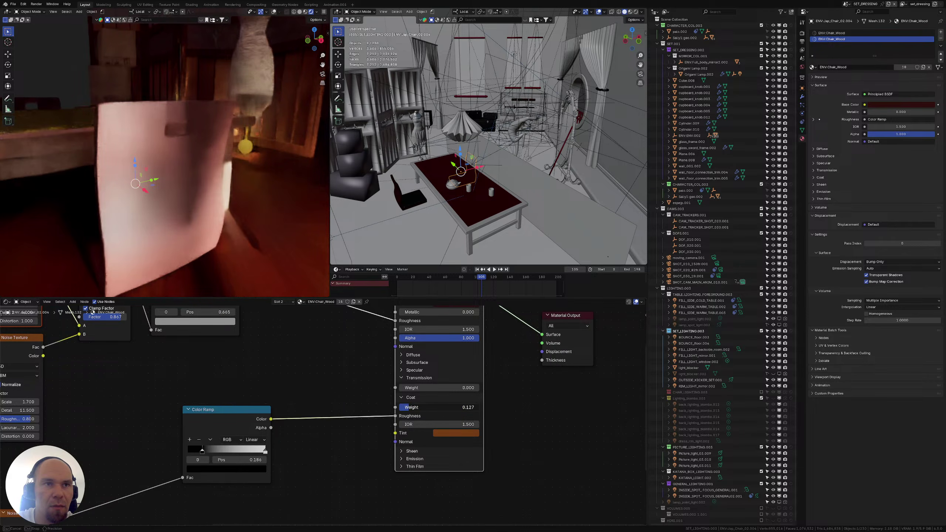
pyautogui.moveTo(409, 407); pyautogui.dragTo(472, 407)
# Try a lighter color on the 0.665 stop of the chair's roughness Color Ramp and undo it to compare
pyautogui.moveTo(279, 392); pyautogui.dragTo(387, 439, button='middle')
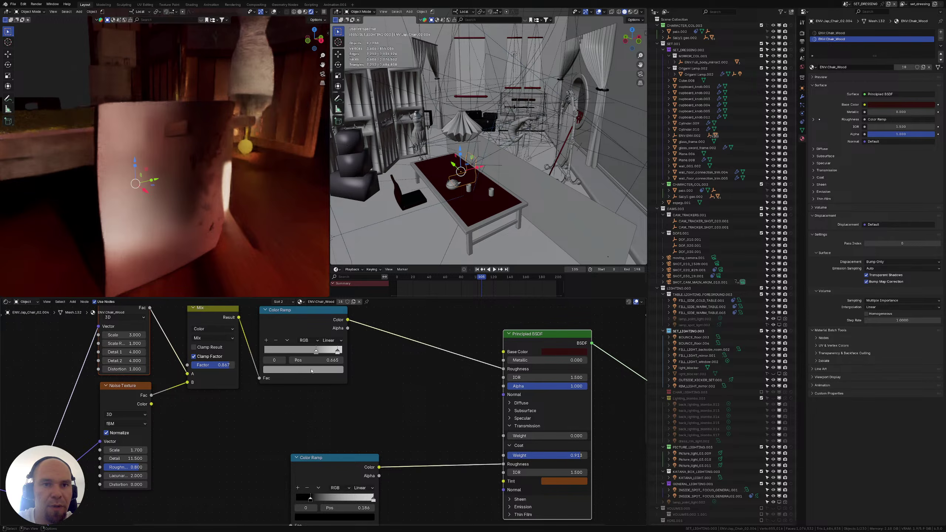
pyautogui.click(510, 403)
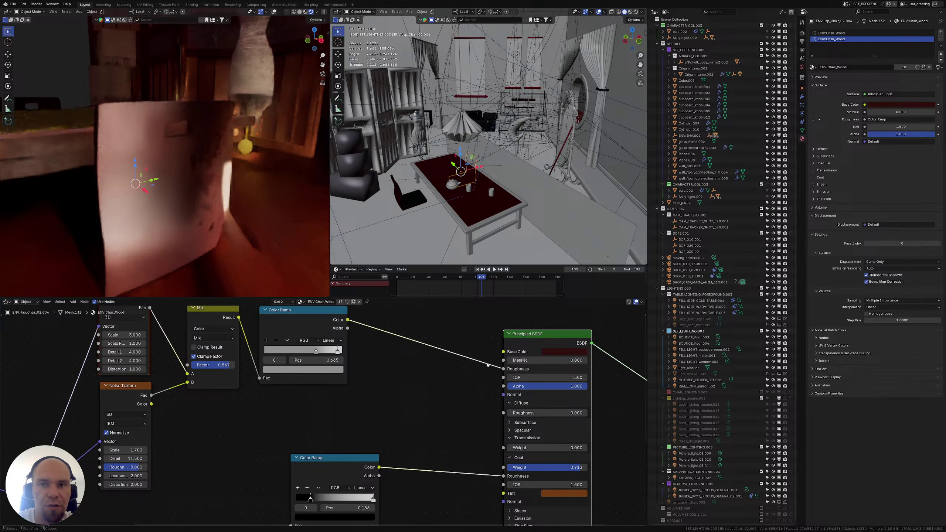
pyautogui.click(328, 369)
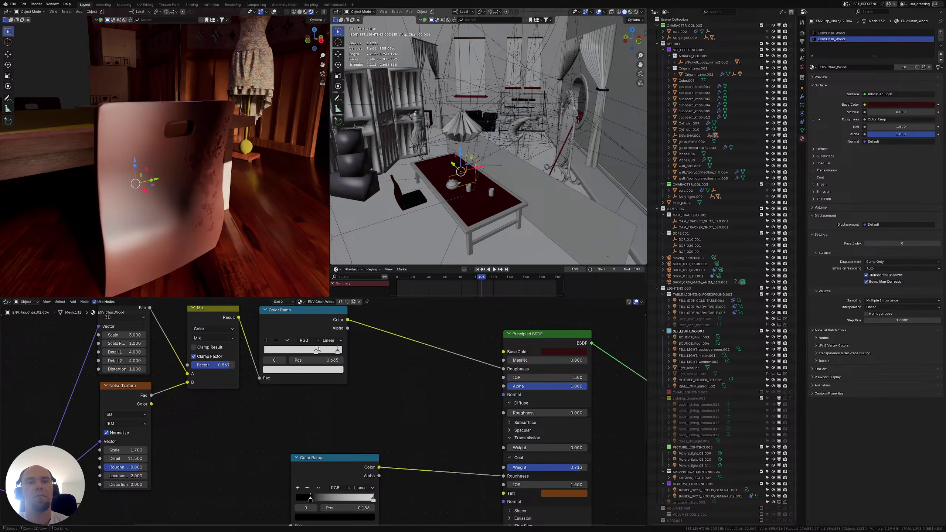
pyautogui.hotkey('ctrl', 'z')
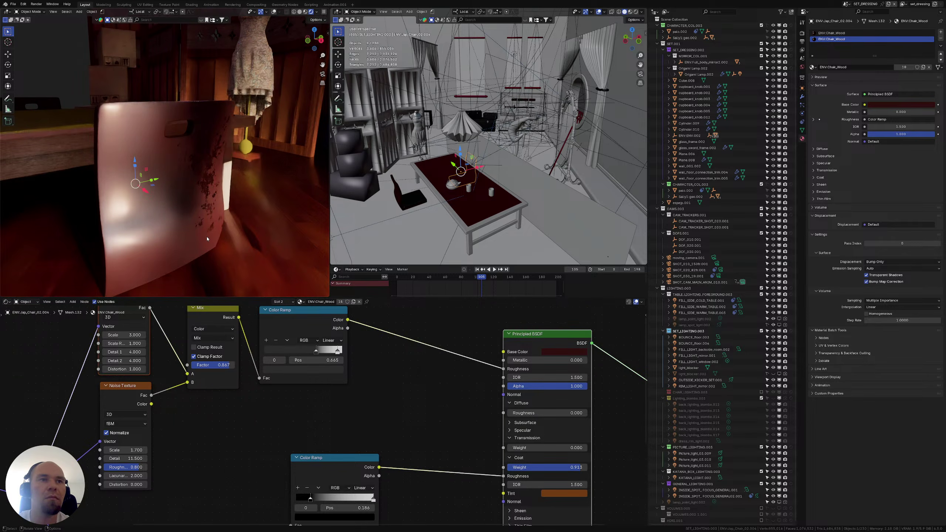
# View the chair's back up close and set the scale of the coat roughness Noise Texture to 4.400
pyautogui.moveTo(206, 238); pyautogui.dragTo(196, 199, button='middle')
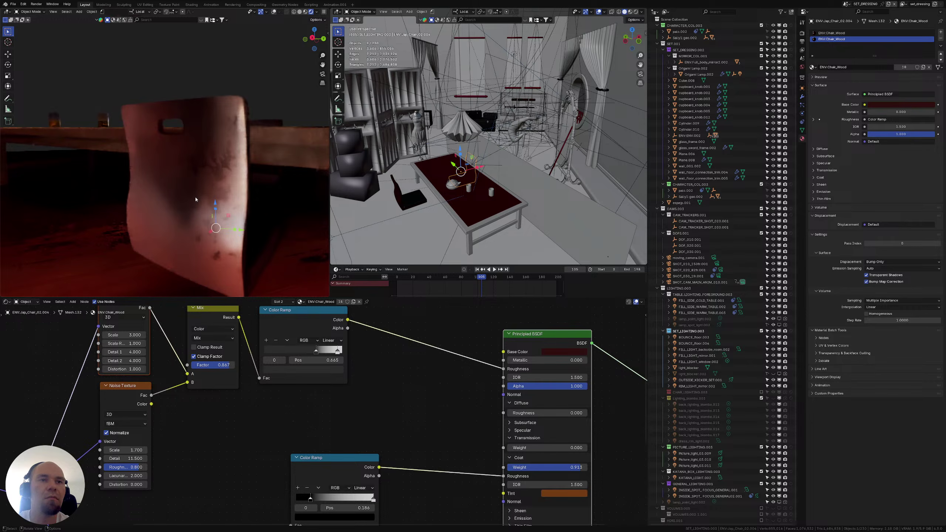
pyautogui.scroll(4, 221, 196)
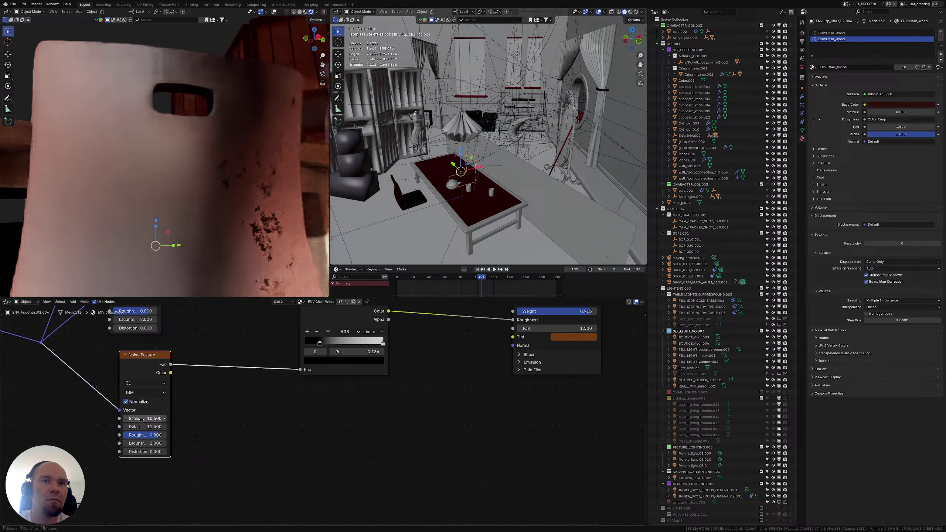
pyautogui.moveTo(222, 363); pyautogui.dragTo(221, 366)
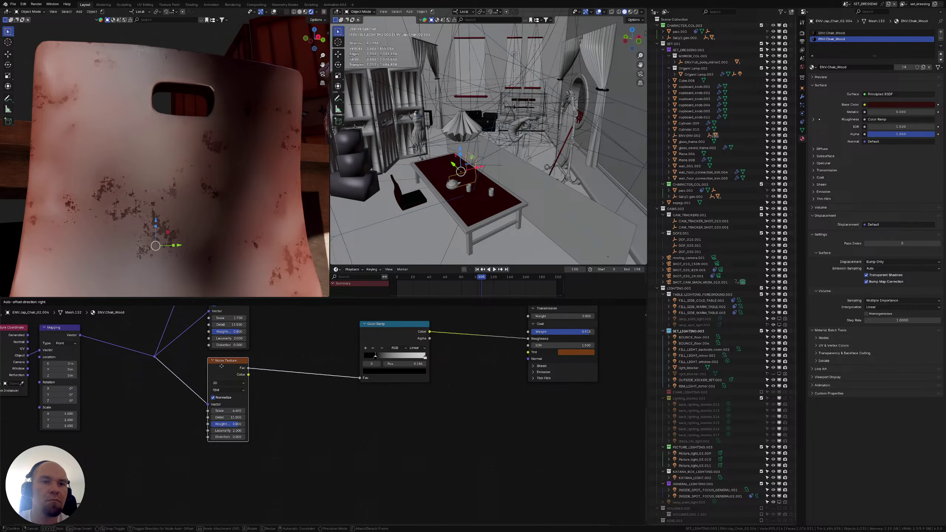
pyautogui.moveTo(222, 366); pyautogui.dragTo(222, 366)
# Place a duplicate Fluid Noise node below the coat roughness Noise Texture and a duplicate Mix node beside them
pyautogui.press('Home')
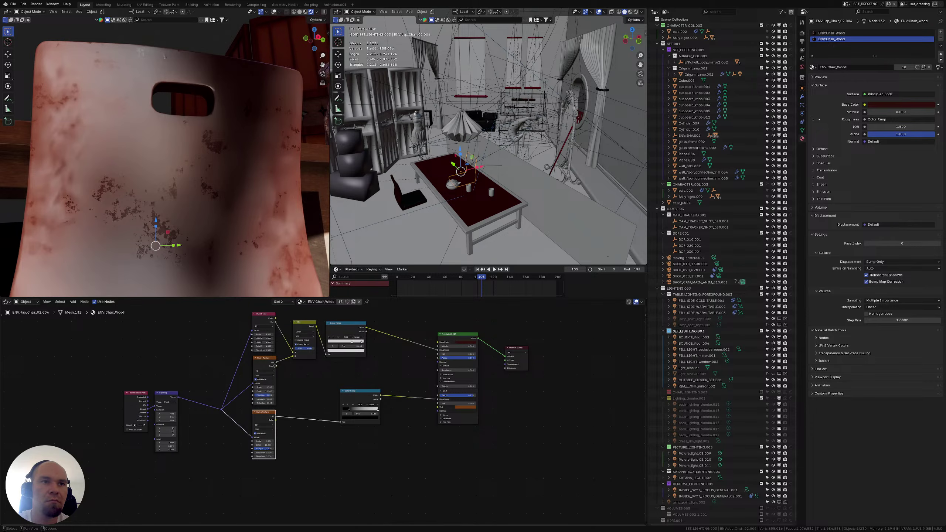
pyautogui.moveTo(262, 315); pyautogui.dragTo(269, 428)
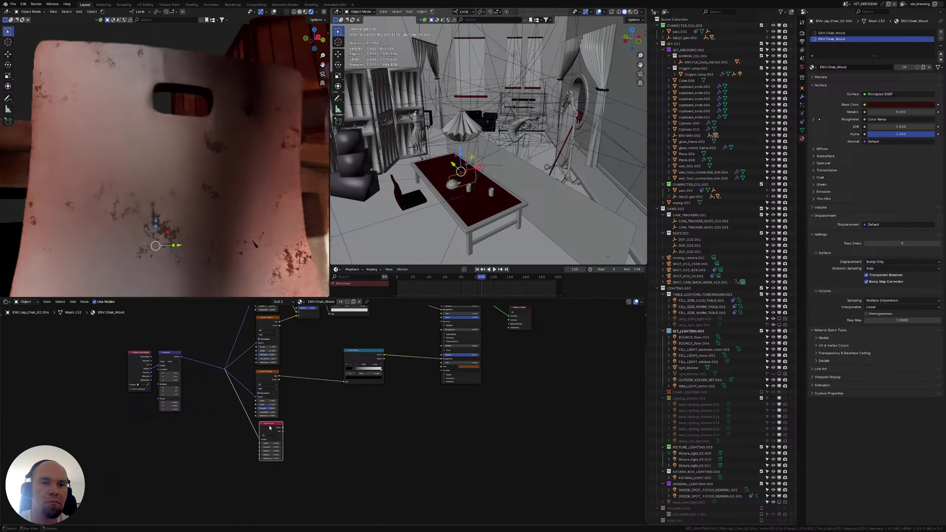
pyautogui.press('Home')
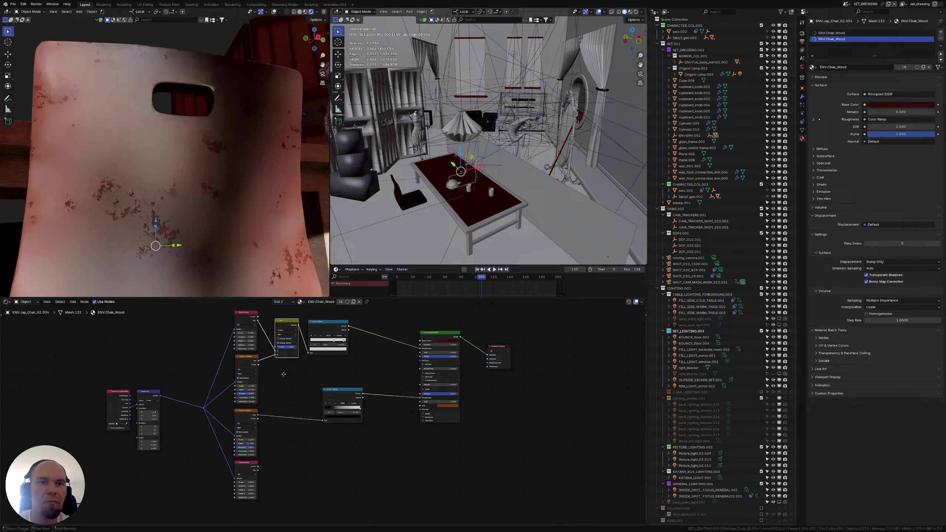
pyautogui.hotkey('shift', 'd')
pyautogui.click(273, 434)
pyautogui.scroll(2, 273, 434)
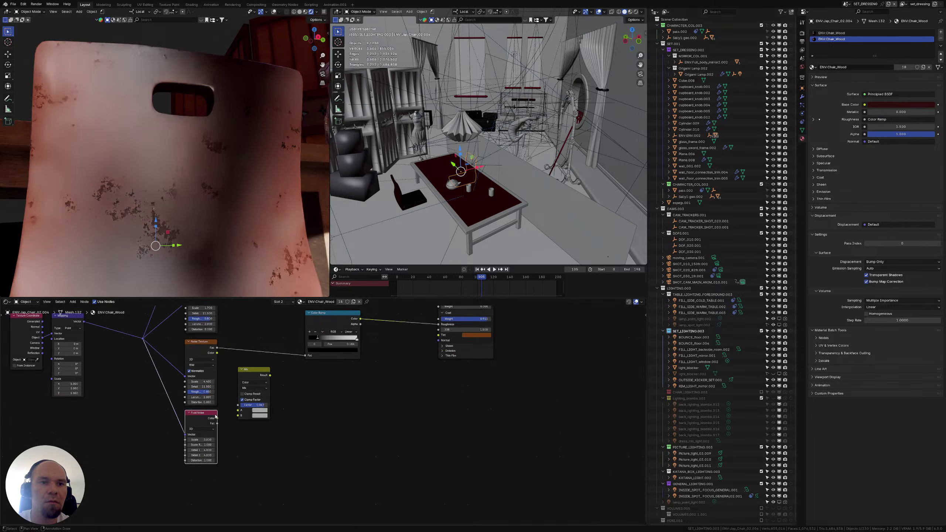
# Combine the Noise Texture and Fluid Noise factors in the duplicated Mix node, set to Multiply, and feed its result into the coat Color Ramp
pyautogui.moveTo(216, 416); pyautogui.dragTo(223, 421)
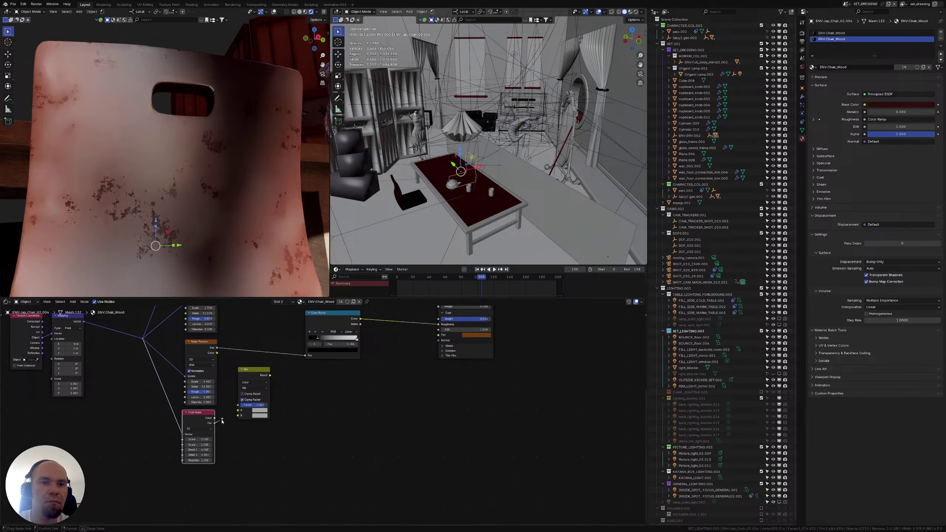
pyautogui.moveTo(270, 374); pyautogui.dragTo(302, 355)
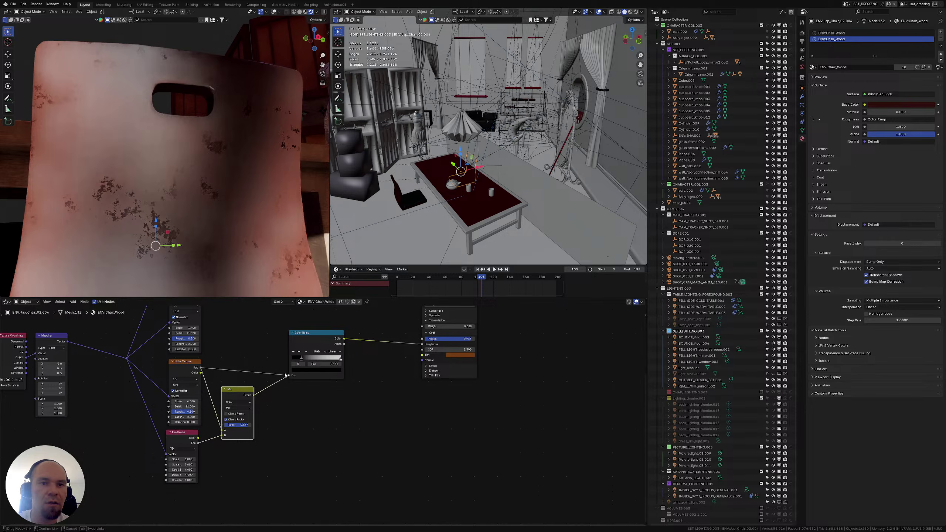
pyautogui.moveTo(285, 375); pyautogui.dragTo(289, 374)
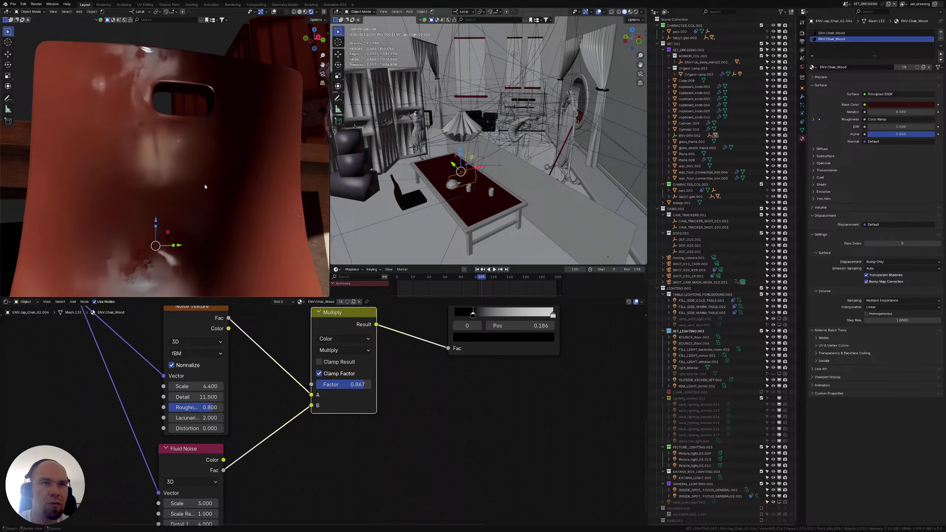
# Set the dark stop of the chair's coat roughness Color Ramp to a grey of value 0.127 and select the ramp's end stop
pyautogui.moveTo(449, 343); pyautogui.dragTo(284, 397, button='middle')
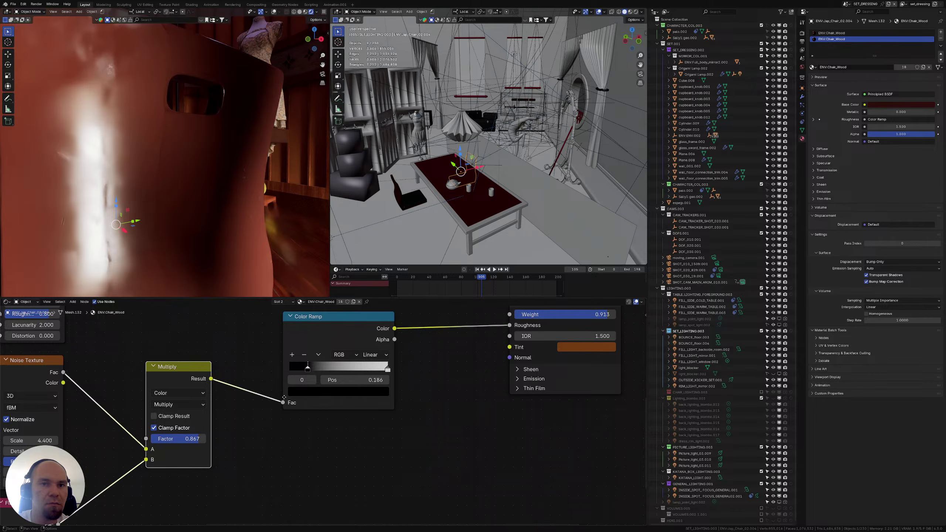
pyautogui.moveTo(283, 397); pyautogui.dragTo(266, 403, button='middle')
pyautogui.click(320, 398)
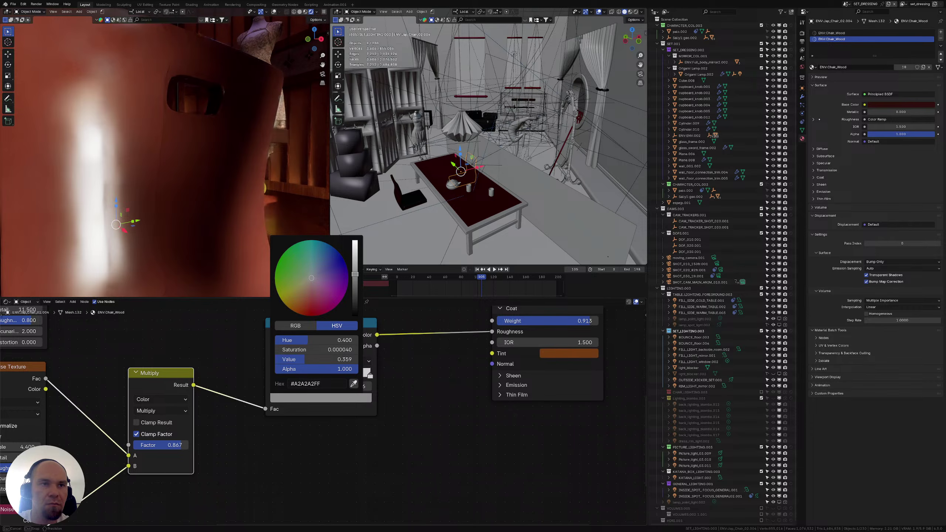
pyautogui.moveTo(354, 274); pyautogui.dragTo(354, 296)
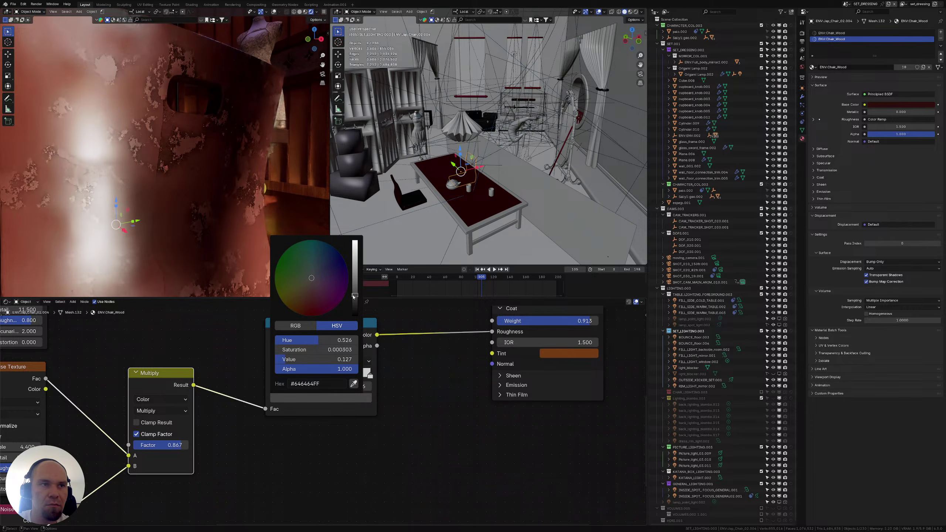
pyautogui.moveTo(358, 373); pyautogui.dragTo(393, 380, button='middle')
pyautogui.click(406, 383)
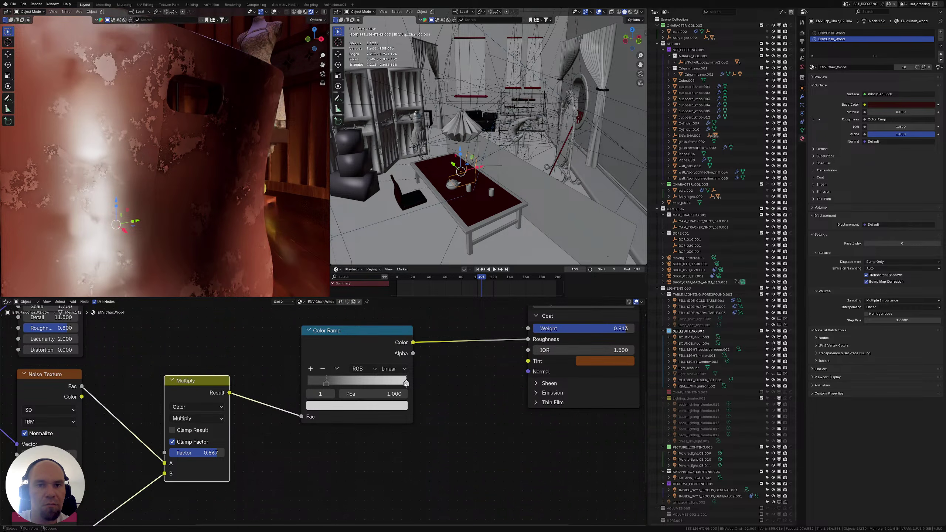
# Adjust the dark stop position of the chair's coat roughness Color Ramp and return to the camera view
pyautogui.moveTo(326, 382)
pyautogui.mouseDown()
pyautogui.moveTo(374, 385)
pyautogui.moveTo(339, 386)
pyautogui.mouseUp()
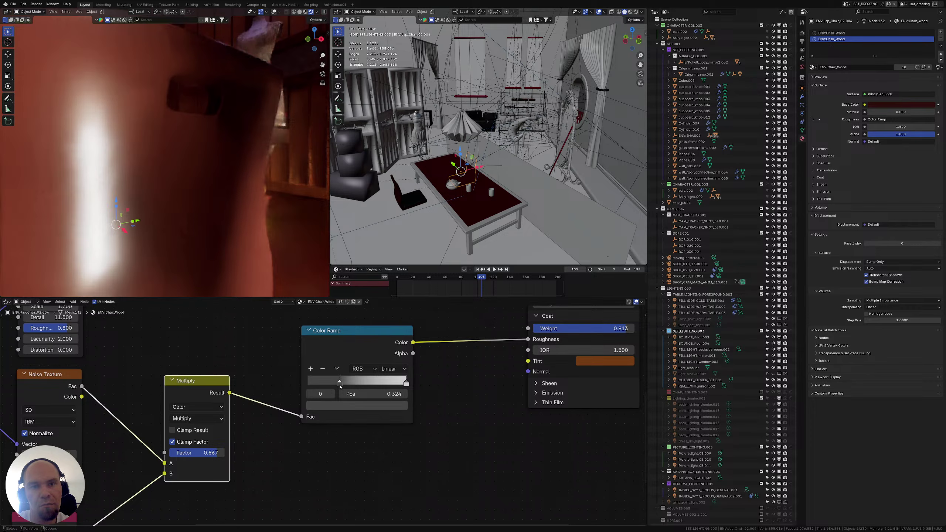
pyautogui.moveTo(339, 387); pyautogui.dragTo(315, 389)
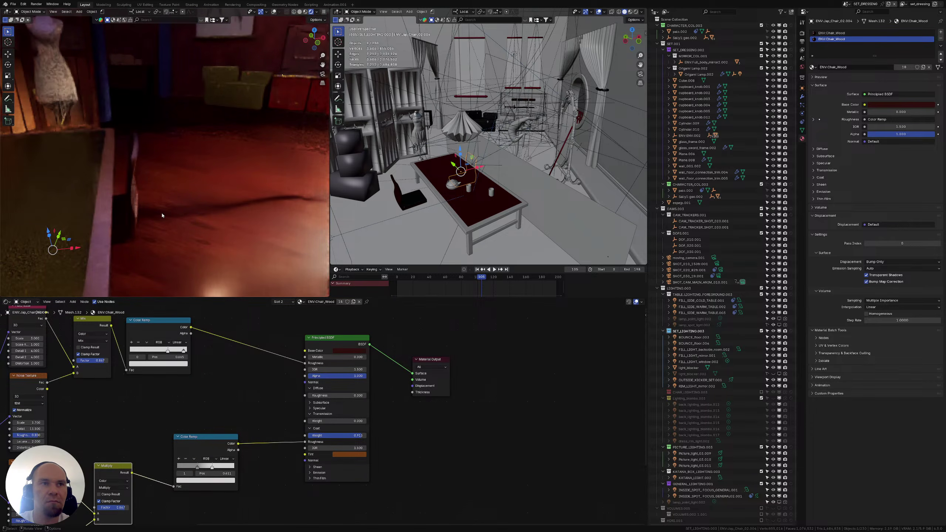
pyautogui.press('KP_0')
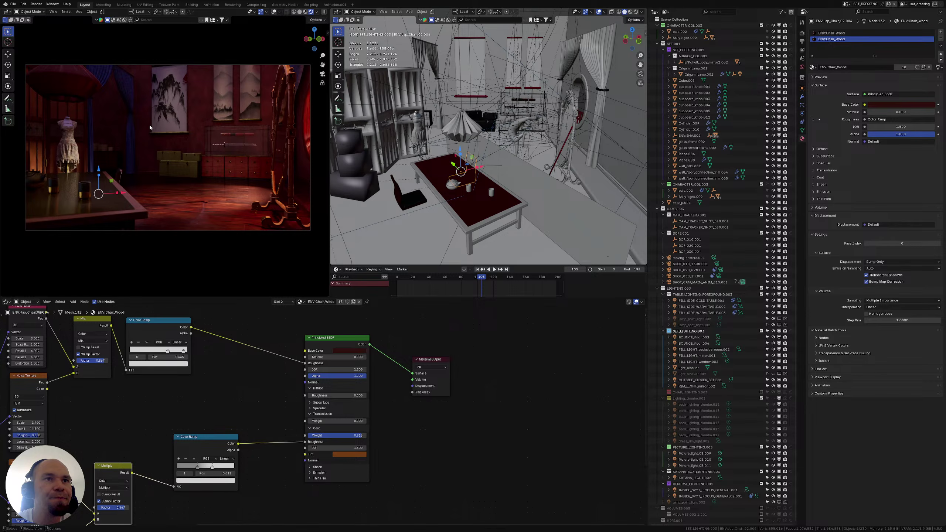
# Bring the cupboard's golden drawer knob into close-up and limit the rendered preview to a region around it
pyautogui.click(101, 77)
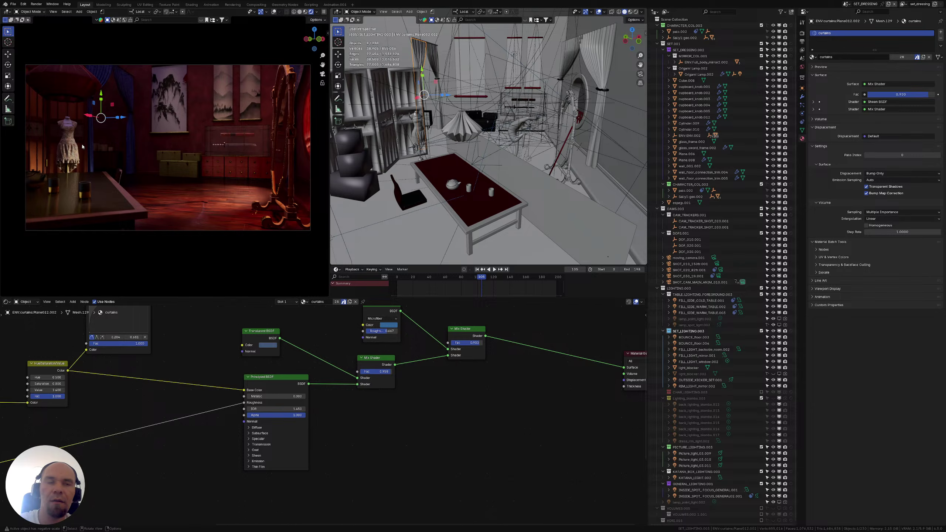
pyautogui.moveTo(447, 141); pyautogui.dragTo(469, 115, button='middle')
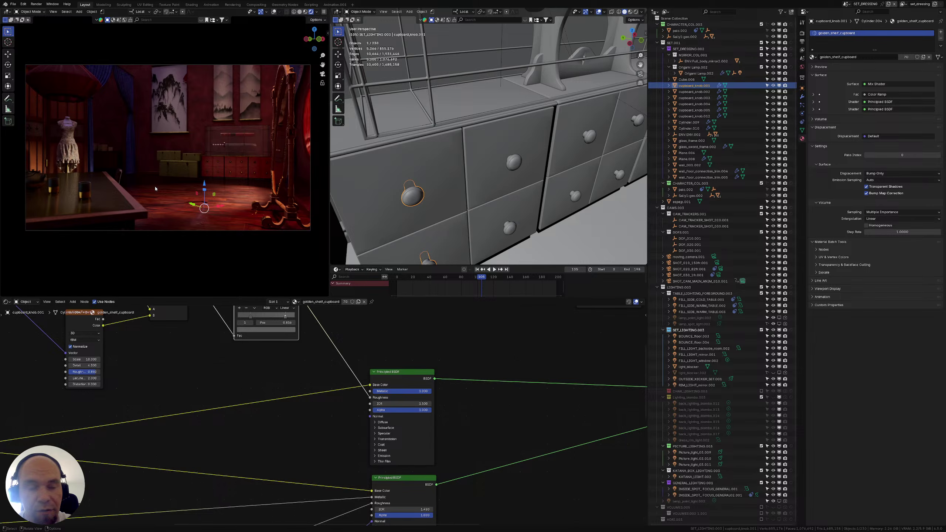
pyautogui.press('KP_Decimal')
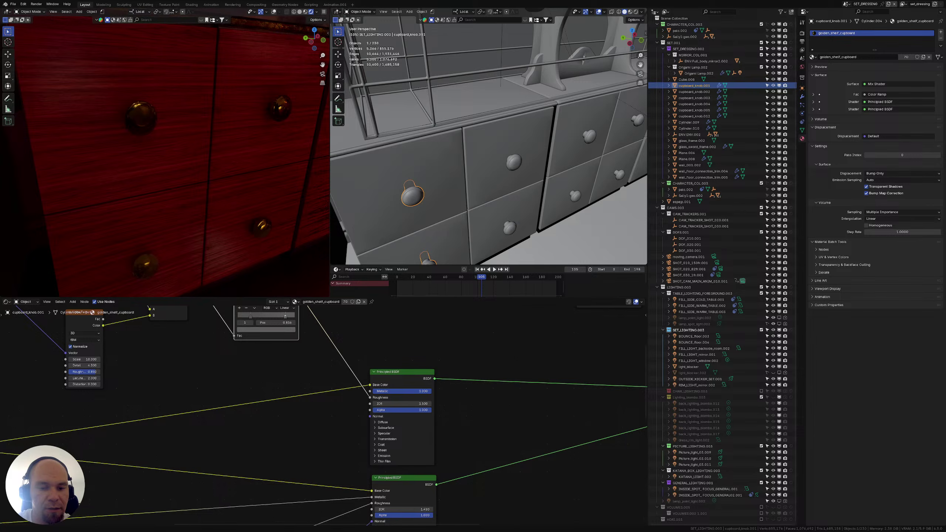
pyautogui.moveTo(201, 231); pyautogui.dragTo(214, 237, button='middle')
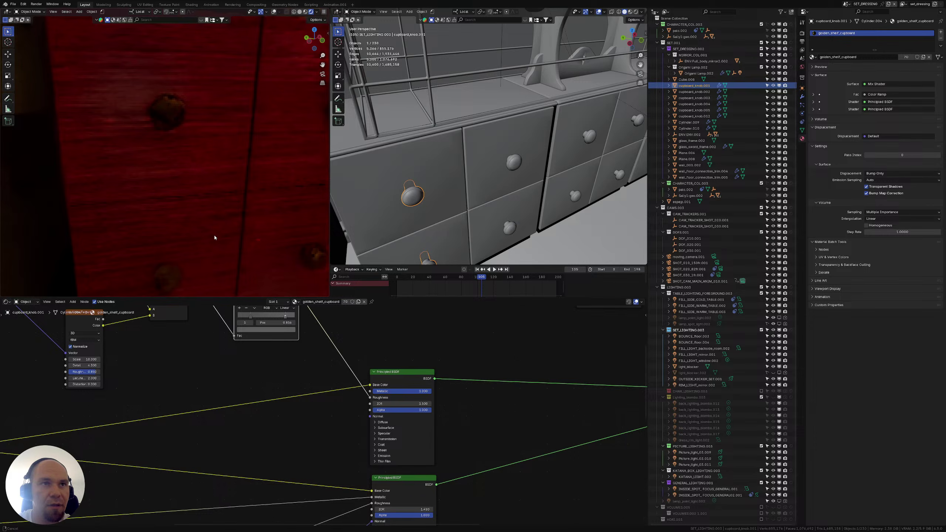
pyautogui.moveTo(215, 237); pyautogui.dragTo(206, 216, button='middle')
pyautogui.hotkey('ctrl', 'b')
pyautogui.moveTo(91, 85); pyautogui.dragTo(250, 233)
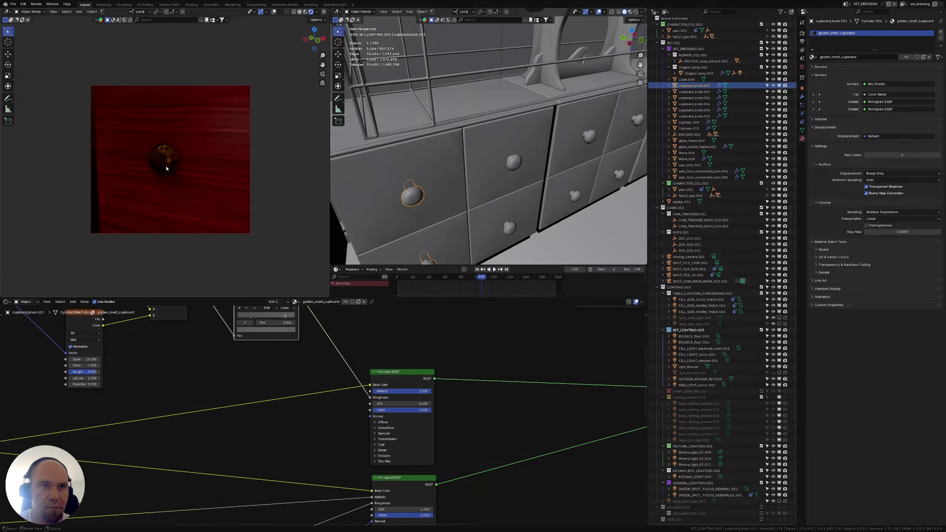
# Light the drawer knob with an area light and raise its roughness Color Ramp's dark stop, using a grey of value 0.040
pyautogui.keyDown('shift'); pyautogui.moveTo(412, 194); pyautogui.dragTo(460, 184, button='middle'); pyautogui.keyUp('shift')
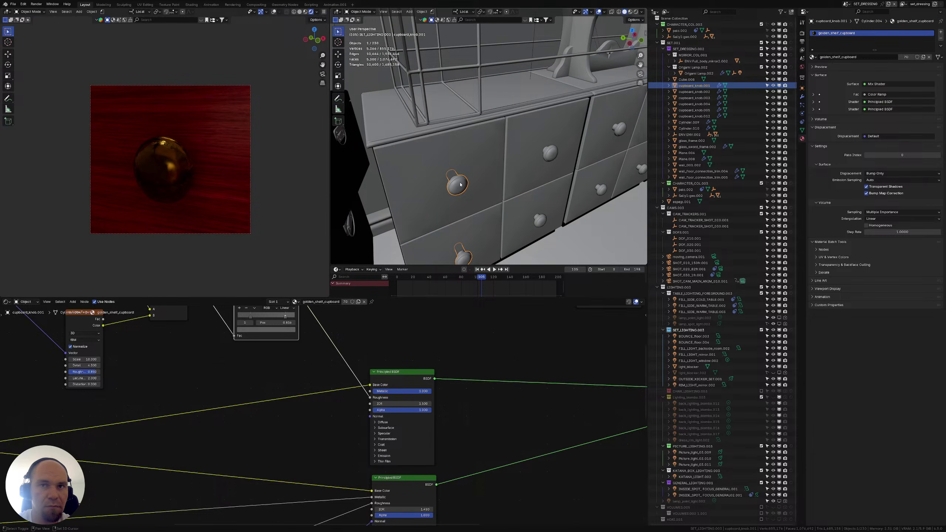
pyautogui.hotkey('shift', 'a')
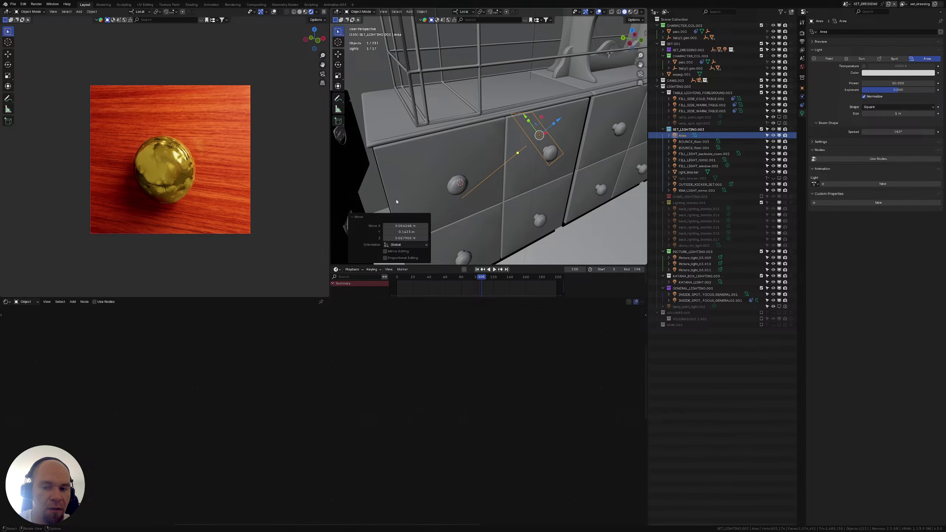
pyautogui.click(457, 184)
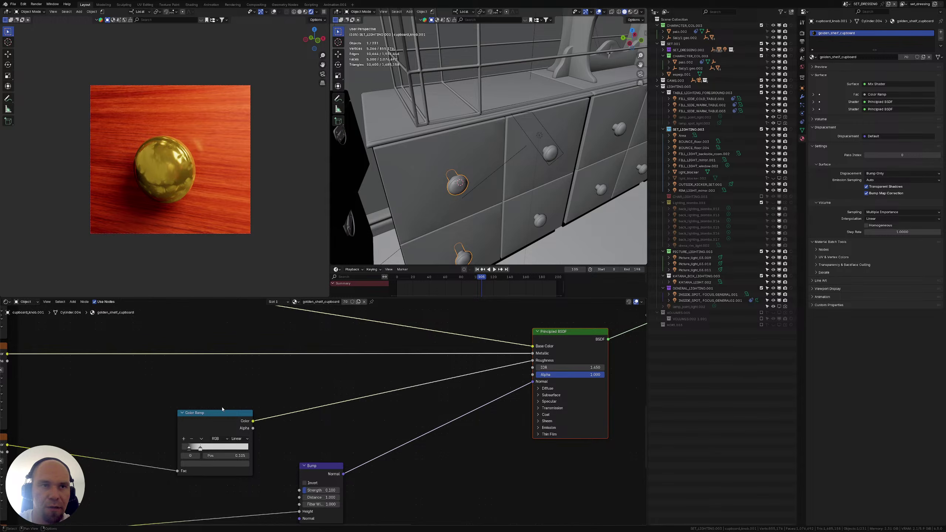
pyautogui.moveTo(189, 447); pyautogui.dragTo(216, 450)
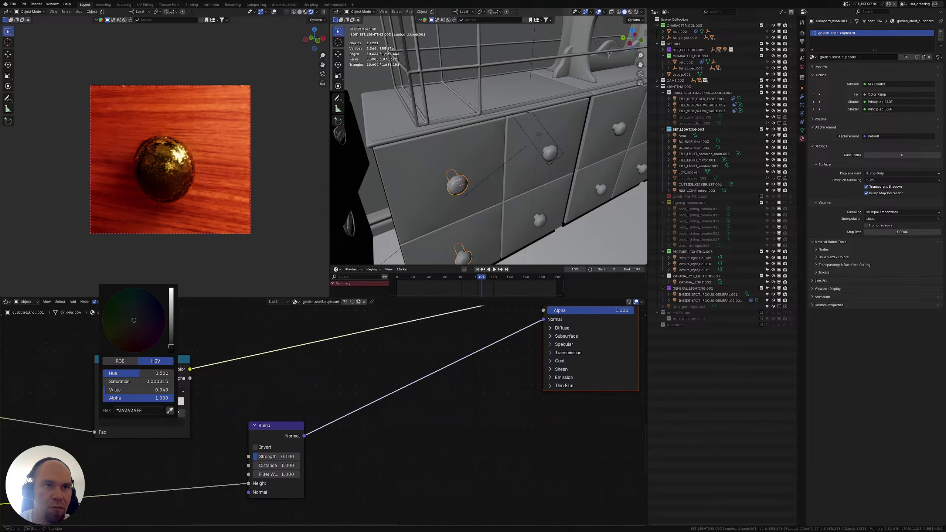
pyautogui.press('g')
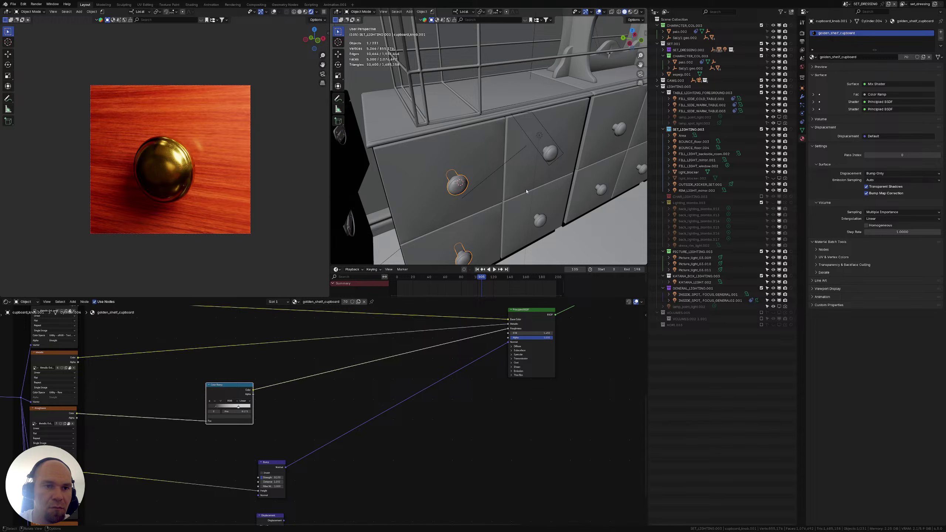
# Inspect the material nodes of the knob and the drawer front, and delete the area light placed near the knob
pyautogui.click(526, 191)
pyautogui.scroll(-2, 322, 413)
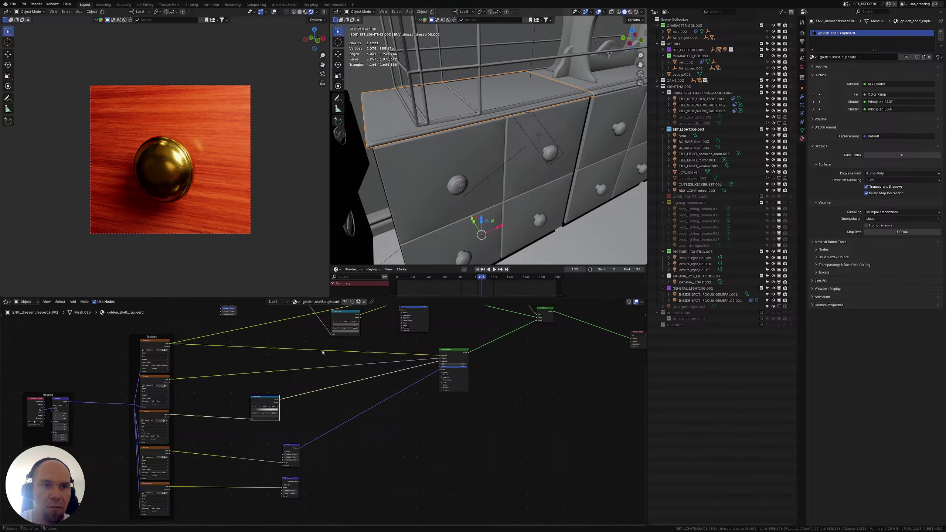
pyautogui.moveTo(307, 327); pyautogui.dragTo(318, 336)
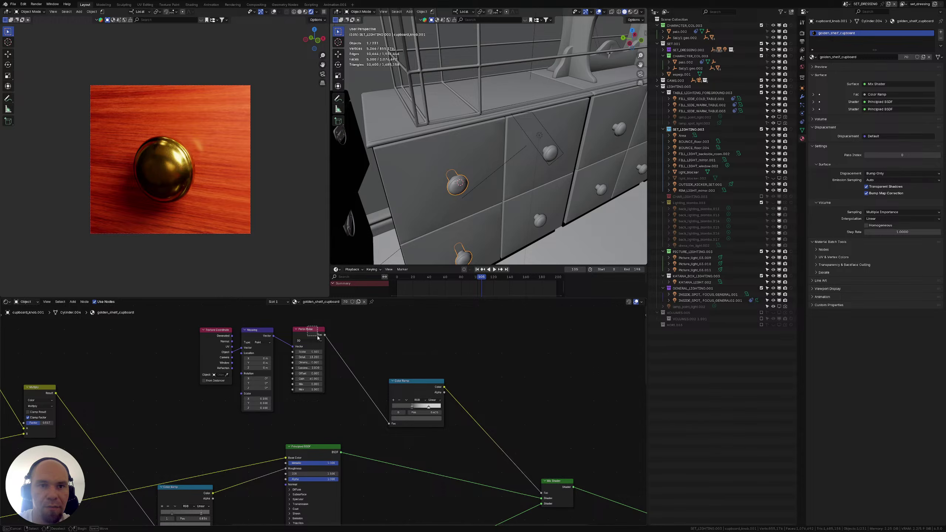
pyautogui.moveTo(318, 338); pyautogui.dragTo(340, 453)
pyautogui.scroll(-3, 340, 452)
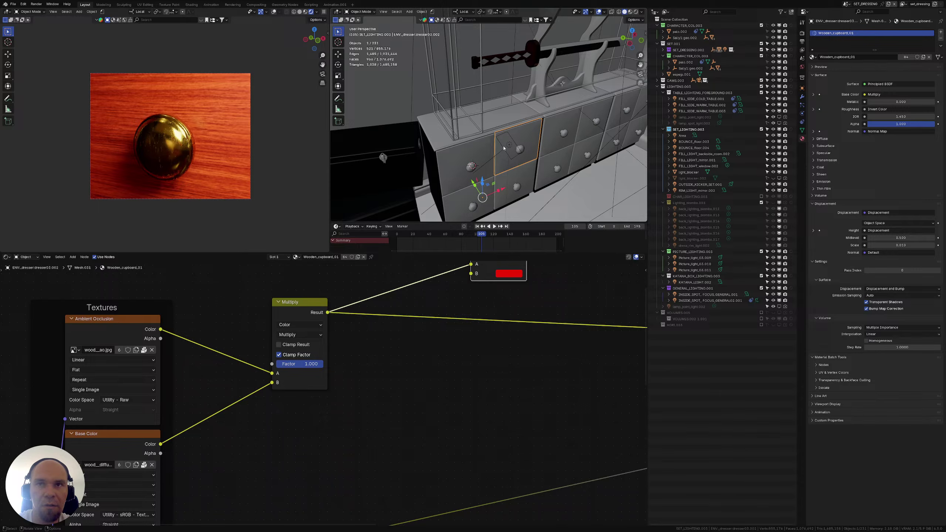
pyautogui.press('Delete')
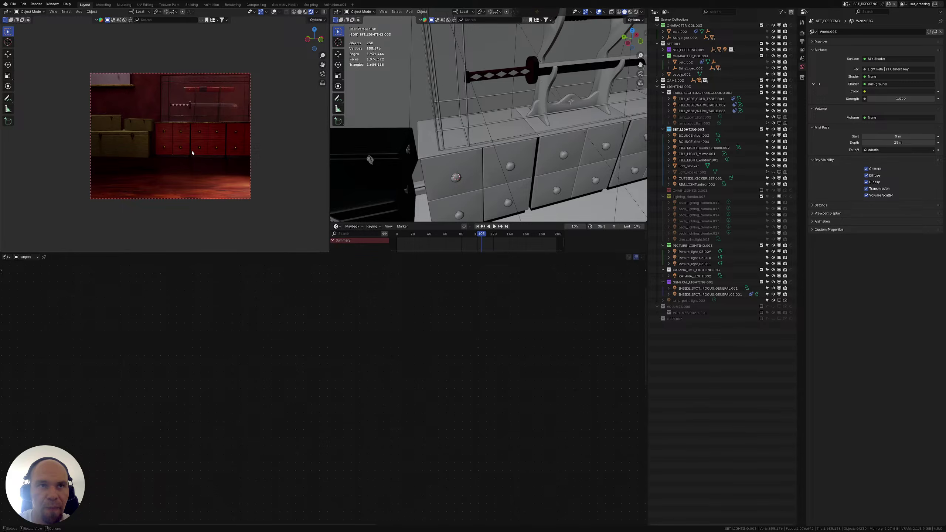
# Select the golden closure of the storage container and examine its material's roughness, normal map and displacement nodes
pyautogui.click(400, 207)
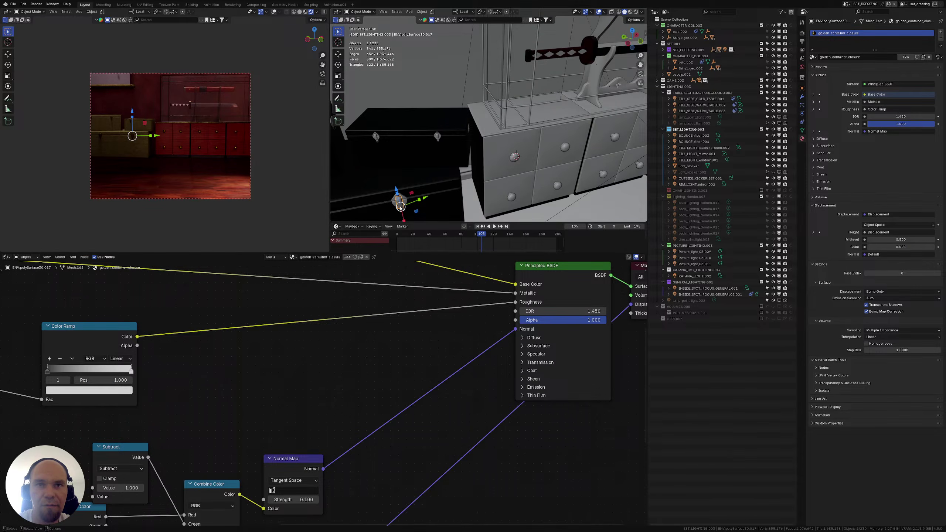
pyautogui.scroll(-3, 384, 293)
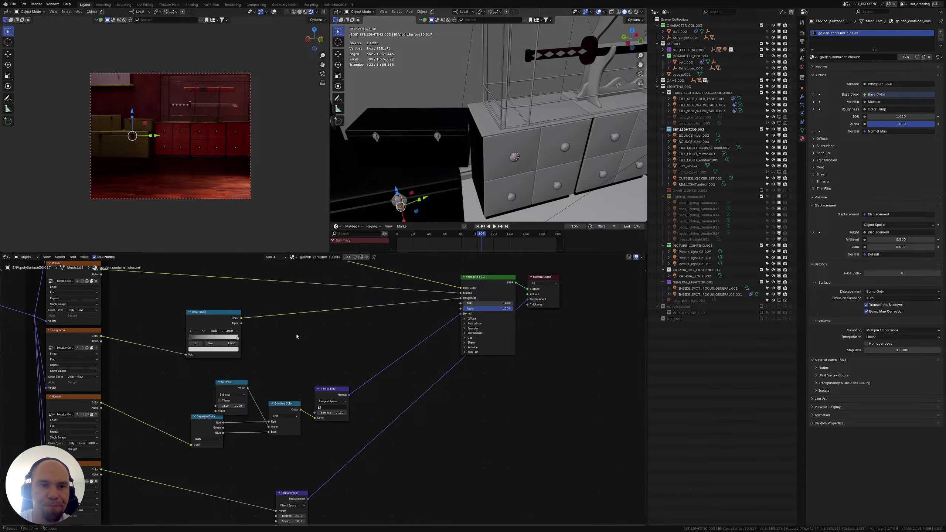
pyautogui.moveTo(462, 314); pyautogui.dragTo(459, 320, button='middle')
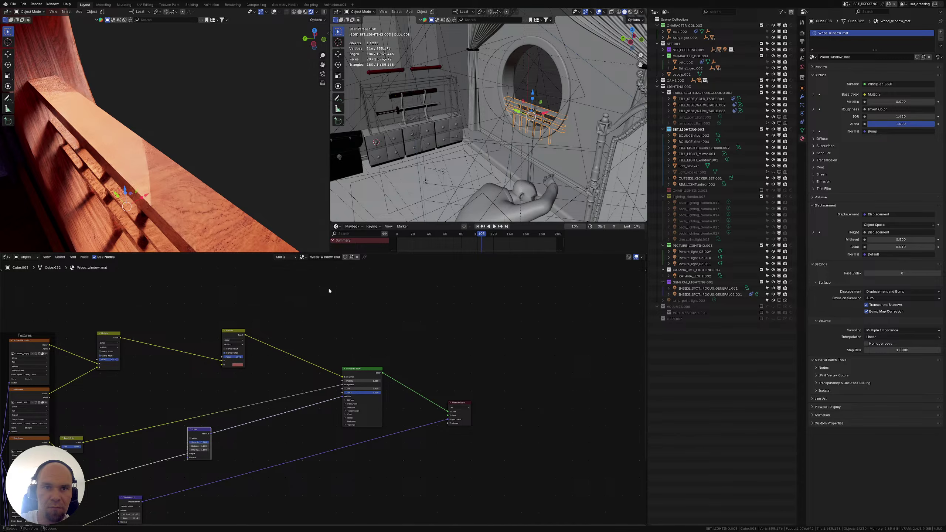
# Tint the round window's railing wood dark red through the B colour of the Multiply node feeding Base Color
pyautogui.click(329, 291)
pyautogui.doubleClick(333, 257)
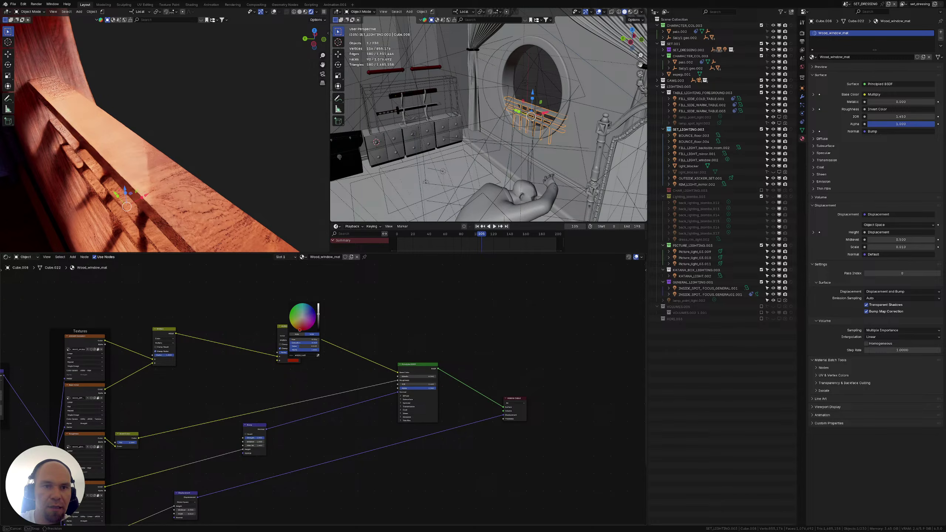
pyautogui.scroll(5, 288, 333)
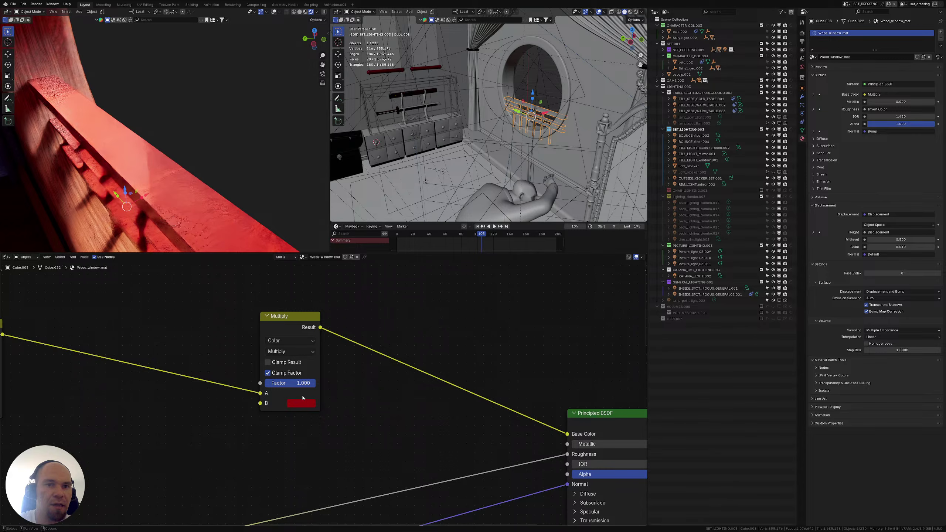
pyautogui.click(302, 401)
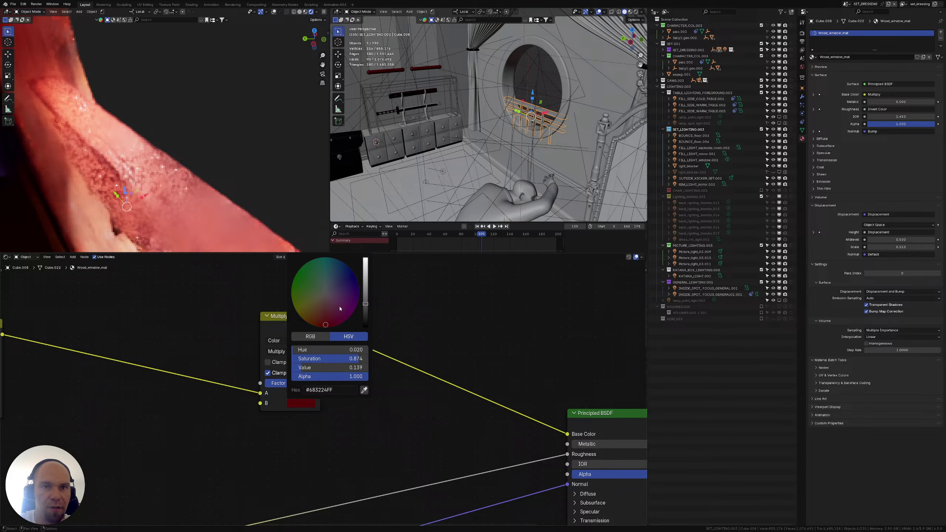
pyautogui.press('Home')
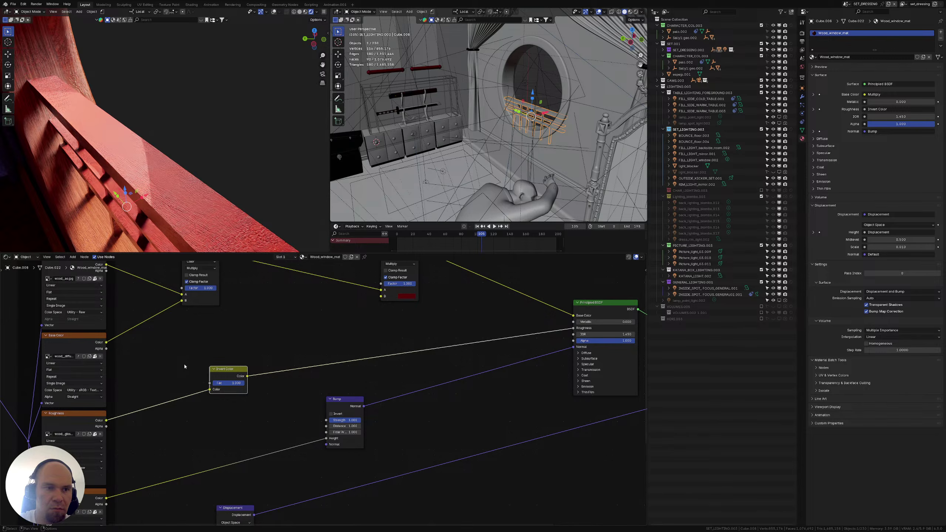
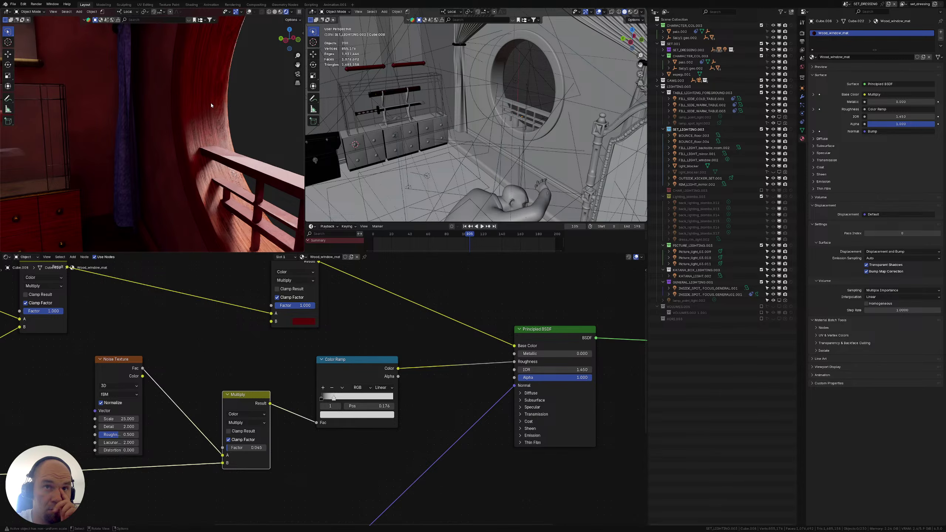
# Restart the rendered preview and review the set's materials through the camera
pyautogui.click(298, 12)
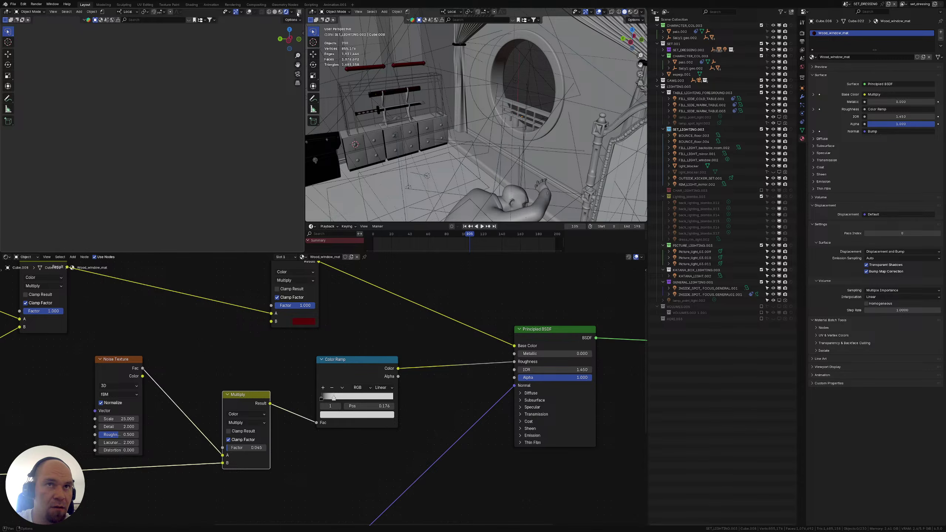
pyautogui.click(299, 11)
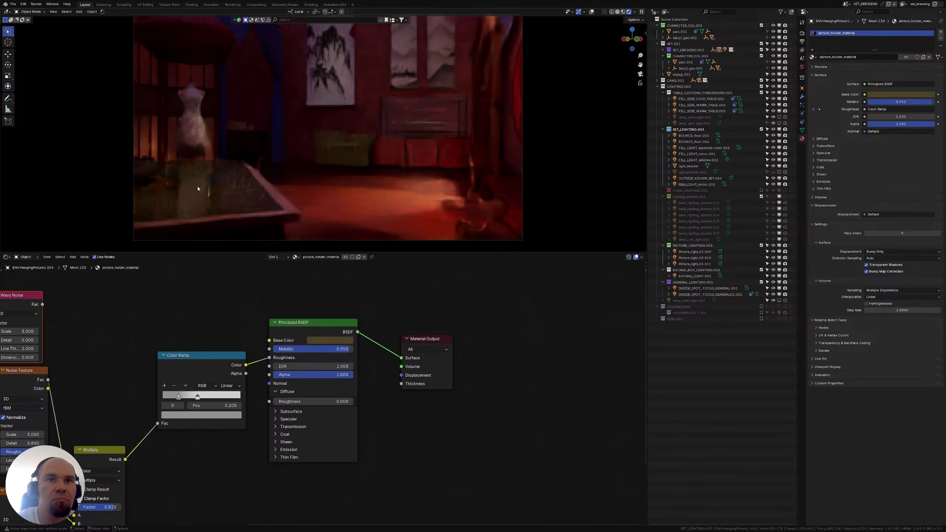
pyautogui.moveTo(291, 262); pyautogui.dragTo(453, 290, button='middle')
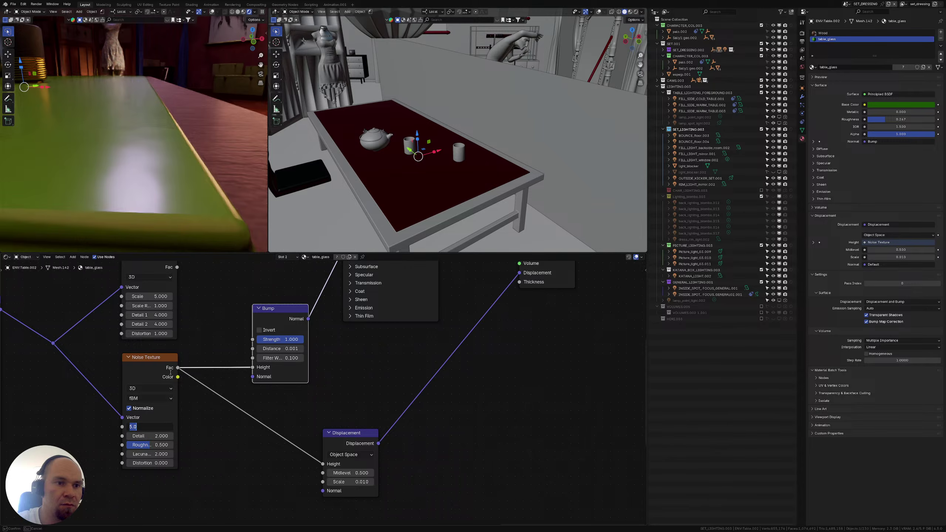
# Set the scale of the Noise Texture in the table_glass material to 25
pyautogui.write('25')
pyautogui.press('Return')
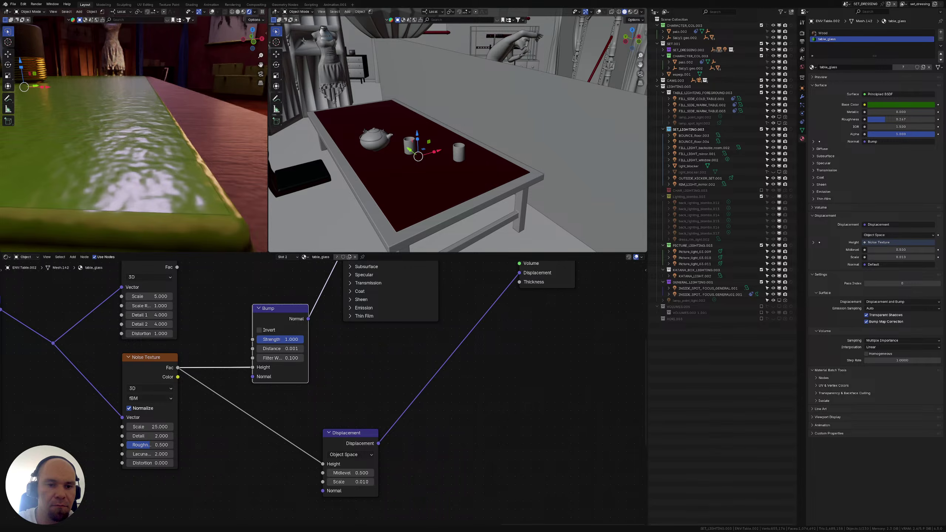
pyautogui.scroll(-2, 340, 380)
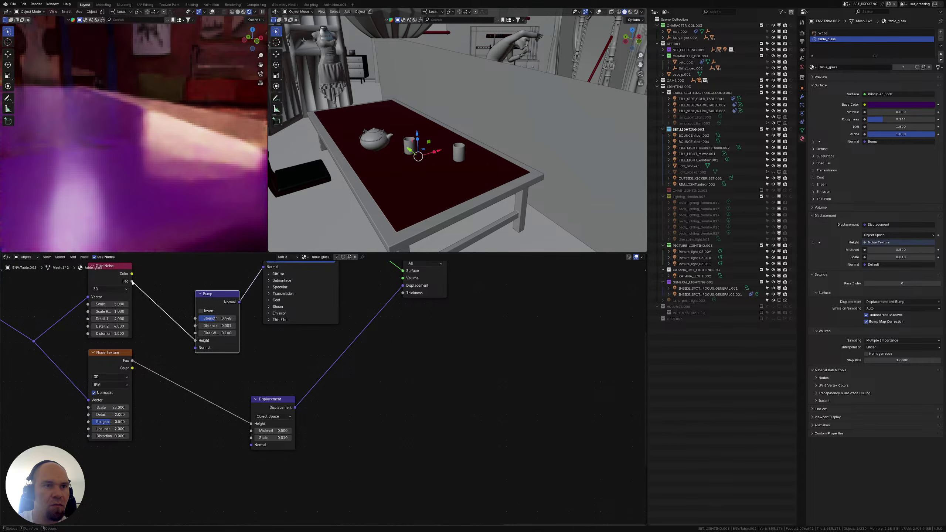
# Feed the Fluid Noise factor into the table glass's Displacement height and set the displacement scale to 0.1
pyautogui.moveTo(132, 282); pyautogui.dragTo(251, 424)
pyautogui.doubleClick(273, 438)
pyautogui.write('0.1')
pyautogui.press('Return')
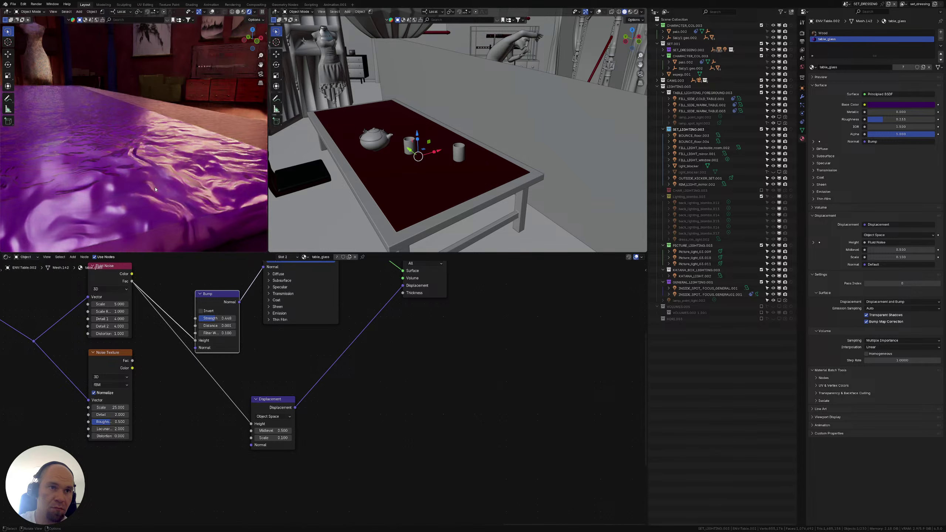
pyautogui.hotkey('ctrl', 'z')
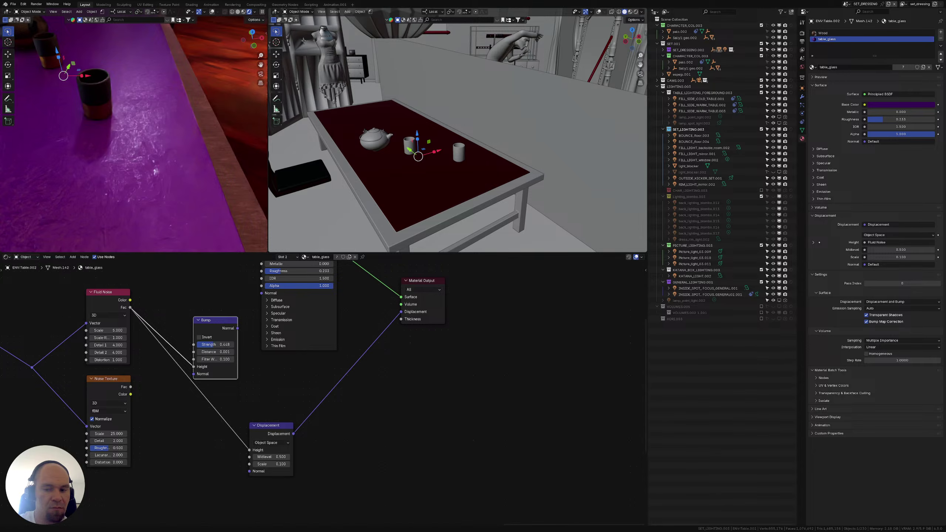
# Open the distribution options of the table glass's Glass BSDF node
pyautogui.scroll(-3, 356, 322)
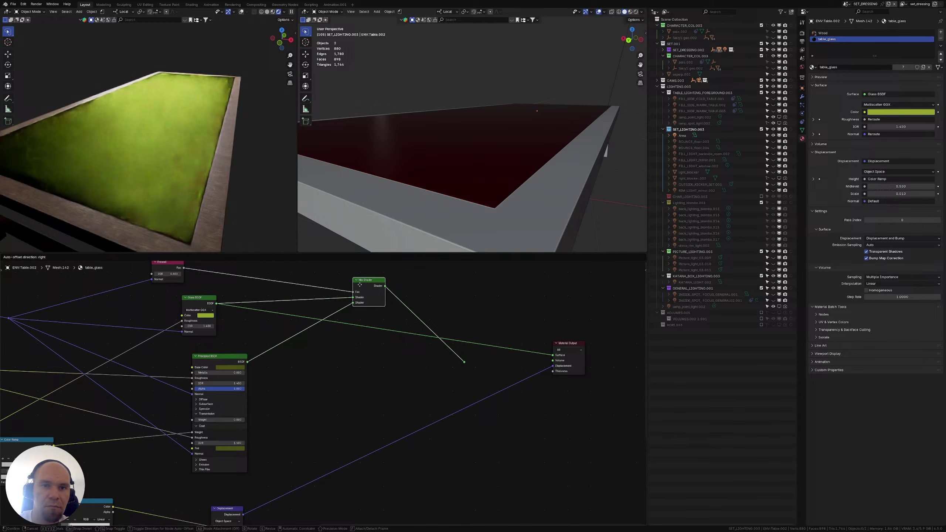
pyautogui.click(226, 317)
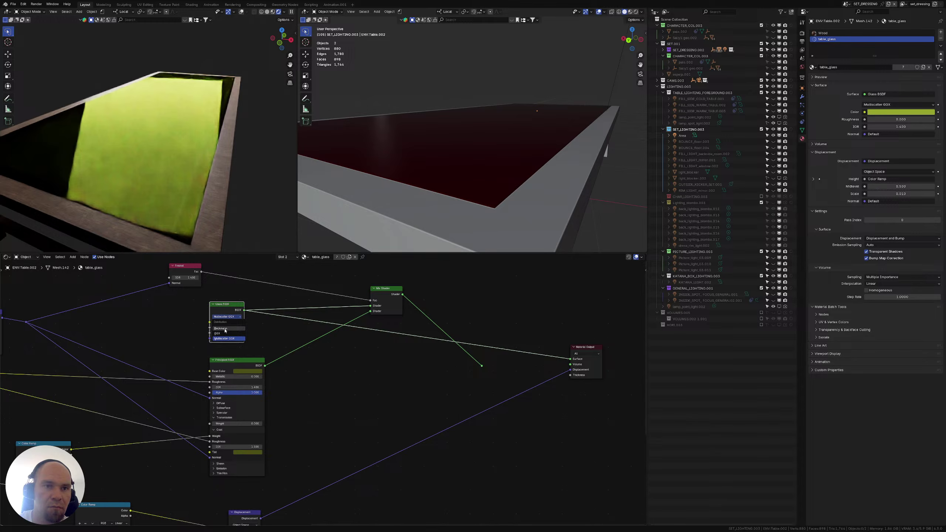
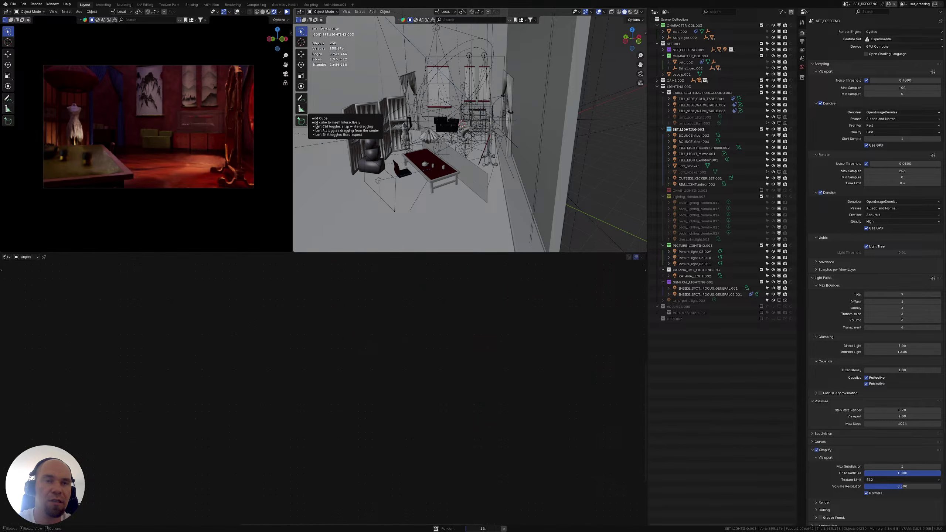
# Render a still image of the SET_DRESSING scene to check the table and set materials, stopping the render early
pyautogui.rightClick(370, 301)
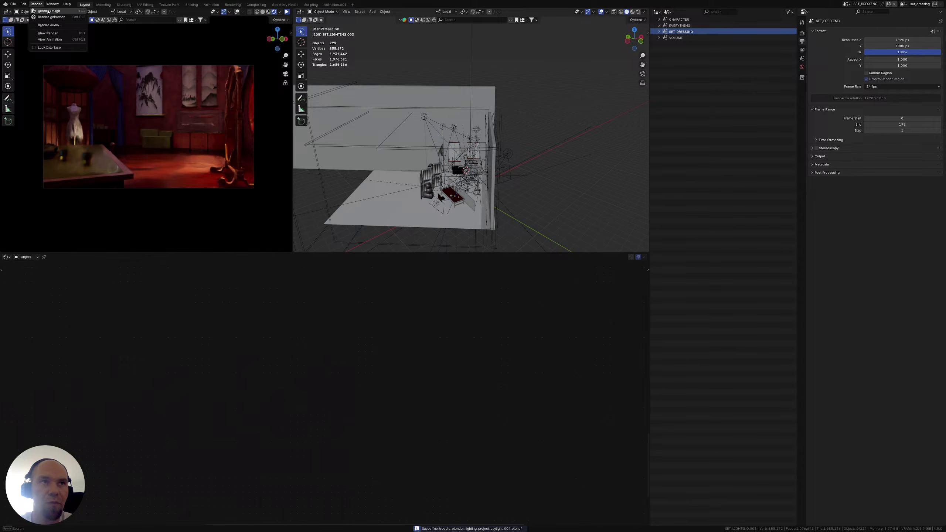
pyautogui.click(48, 11)
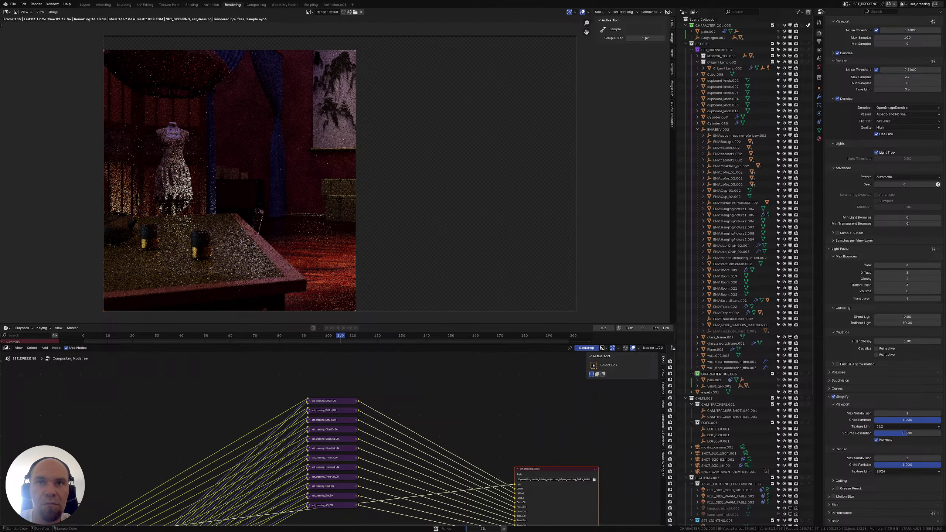
pyautogui.press('Escape')
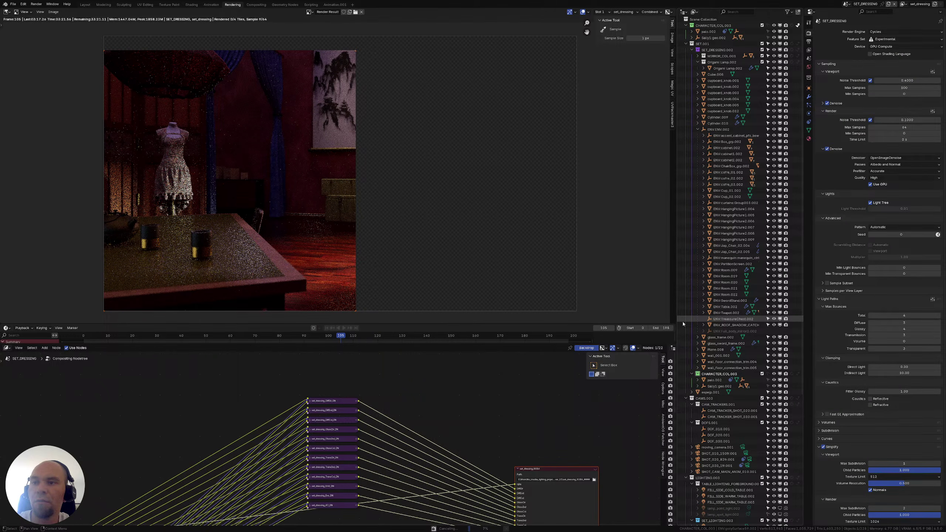
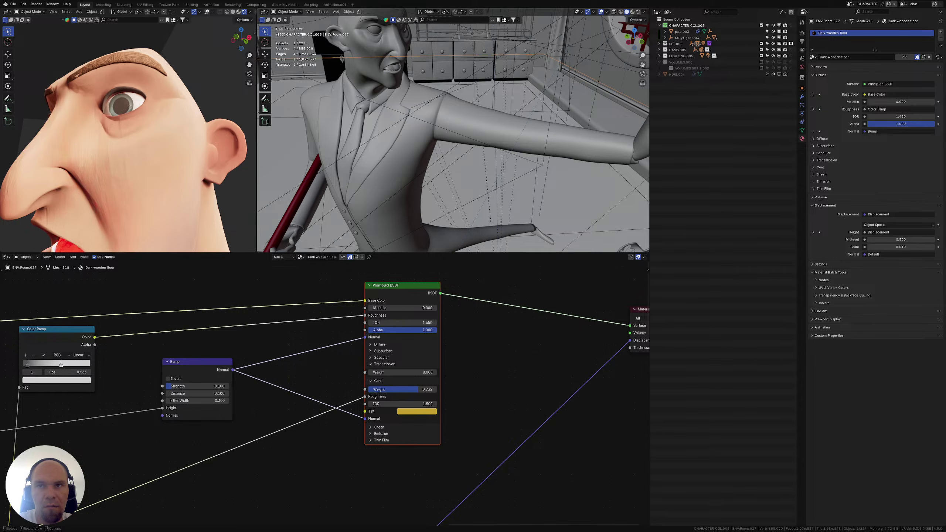
# Select the character in the CHARACTER scene, test-render the current frame and leave the render view
pyautogui.click(96, 183)
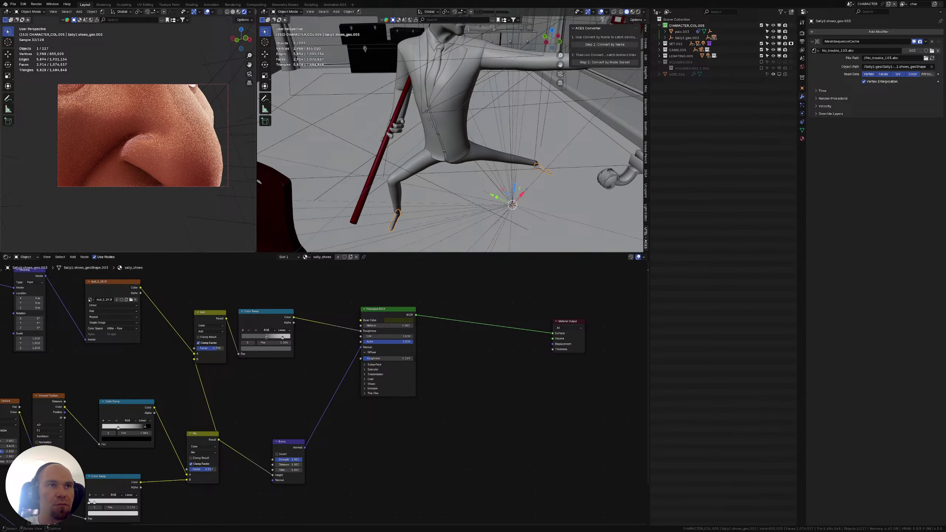
pyautogui.press('F12')
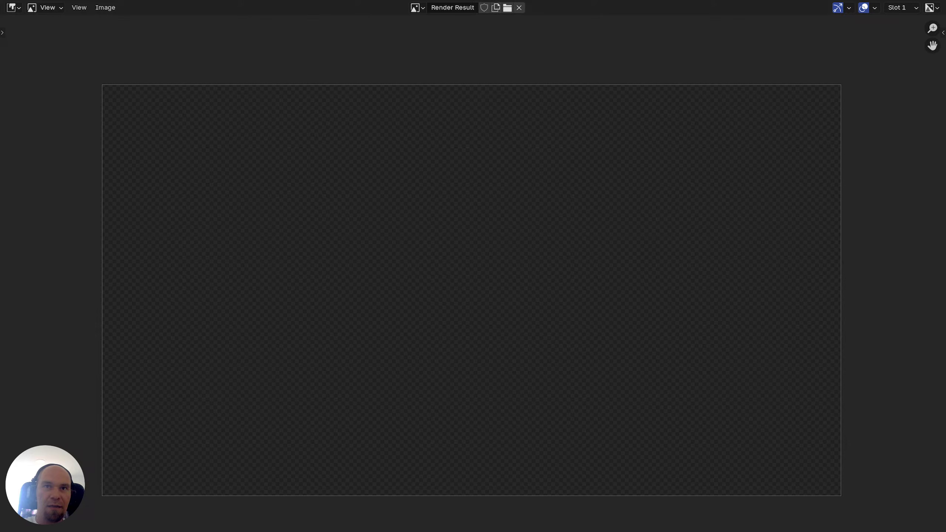
pyautogui.press('Escape')
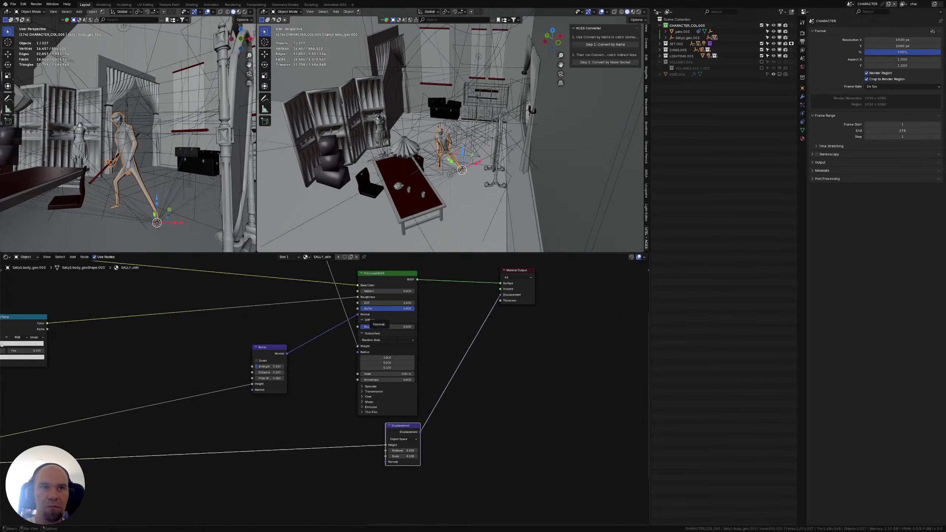